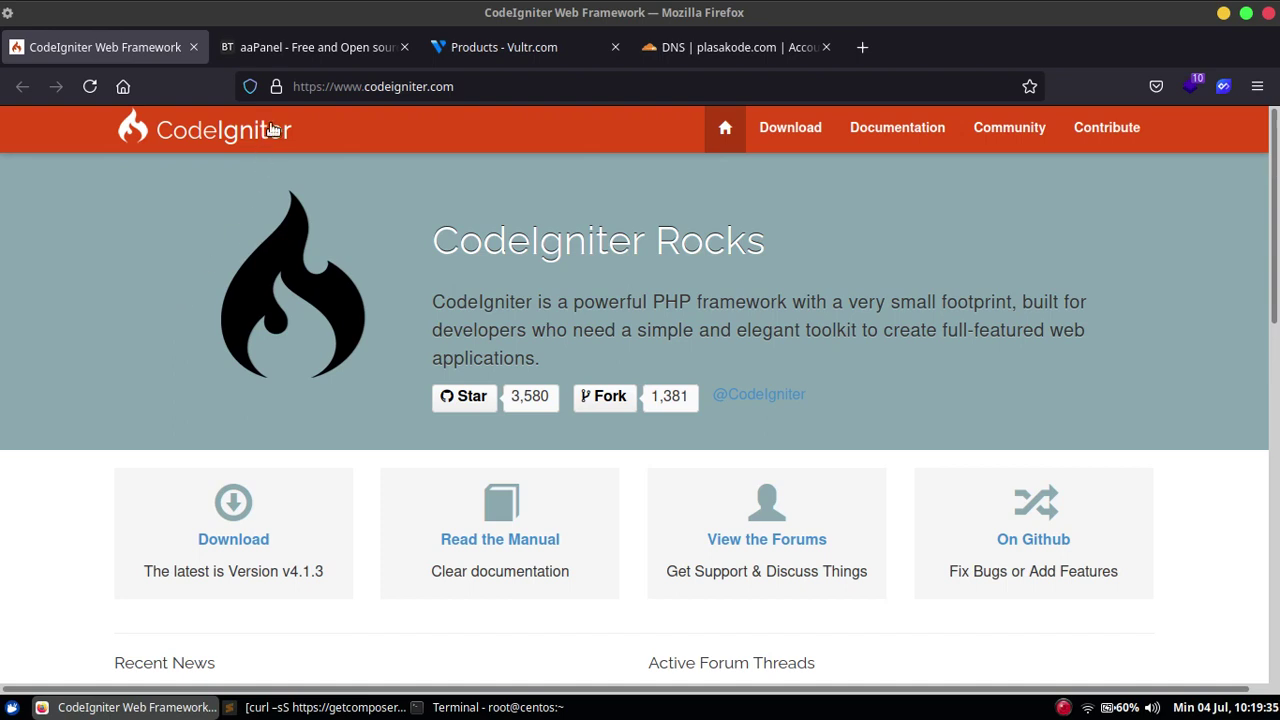
Step: Look over the aaPanel site and the Vultr instance list, and enlarge the text in the root terminal
left_click(290, 50)
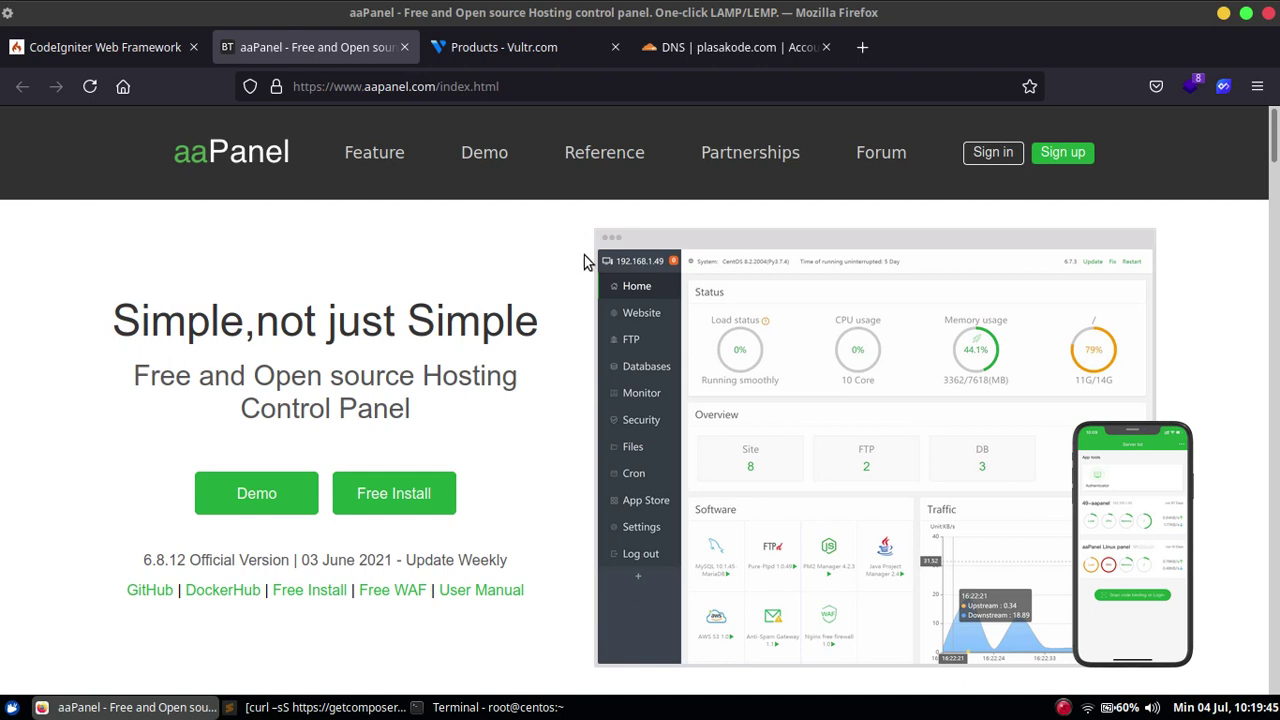
left_click(520, 60)
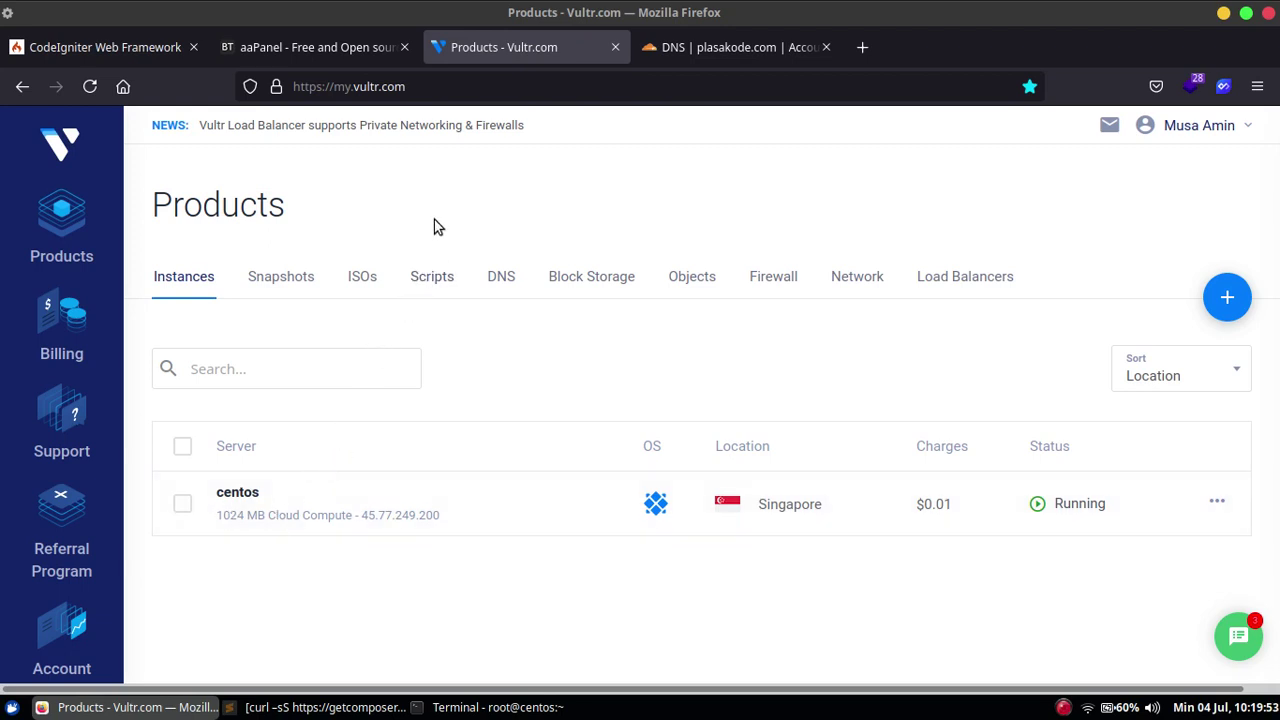
left_click(490, 709)
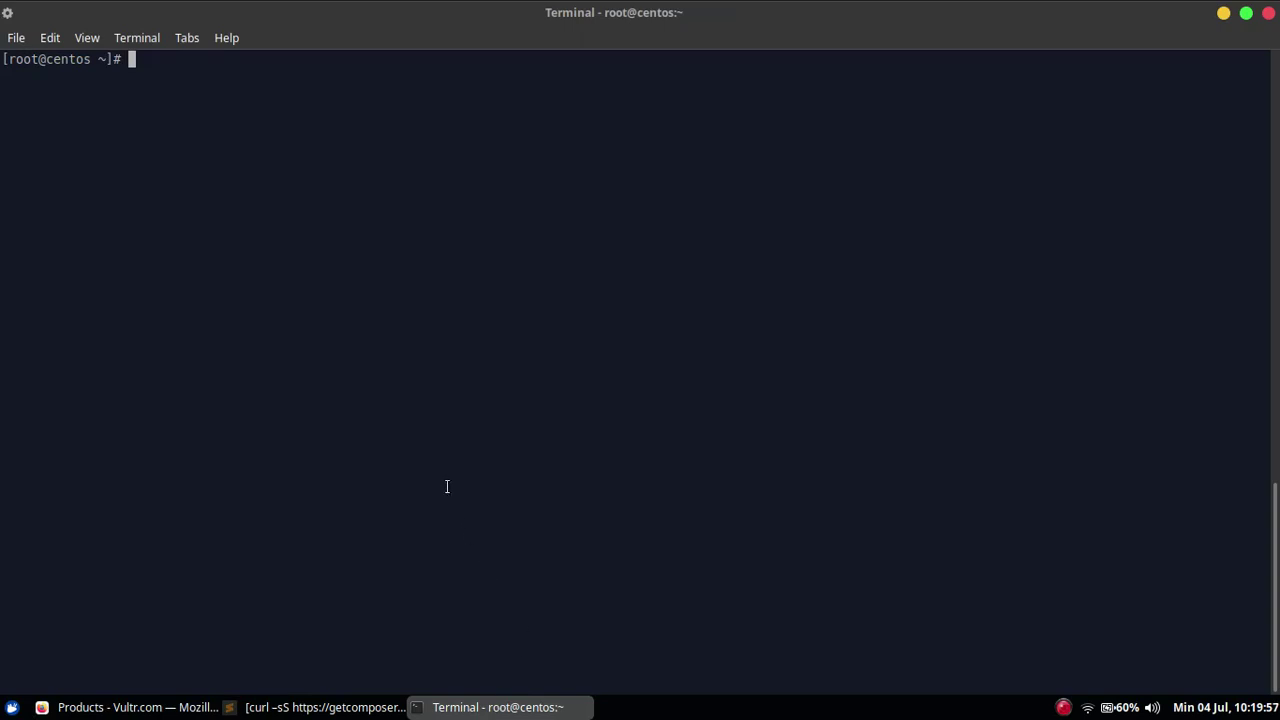
key("ctrl+plus")
key("ctrl+plus")
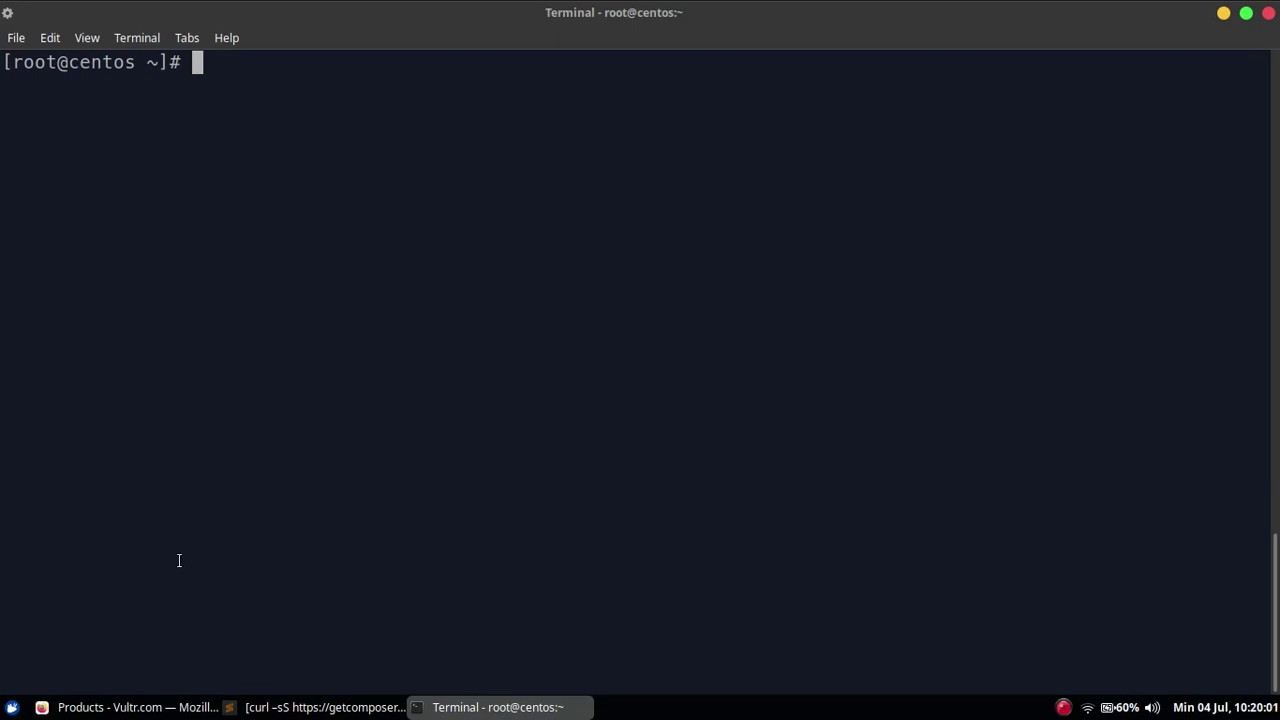
Step: Copy the Centos installation command from the Installation section of the aaPanel website
left_click(138, 707)
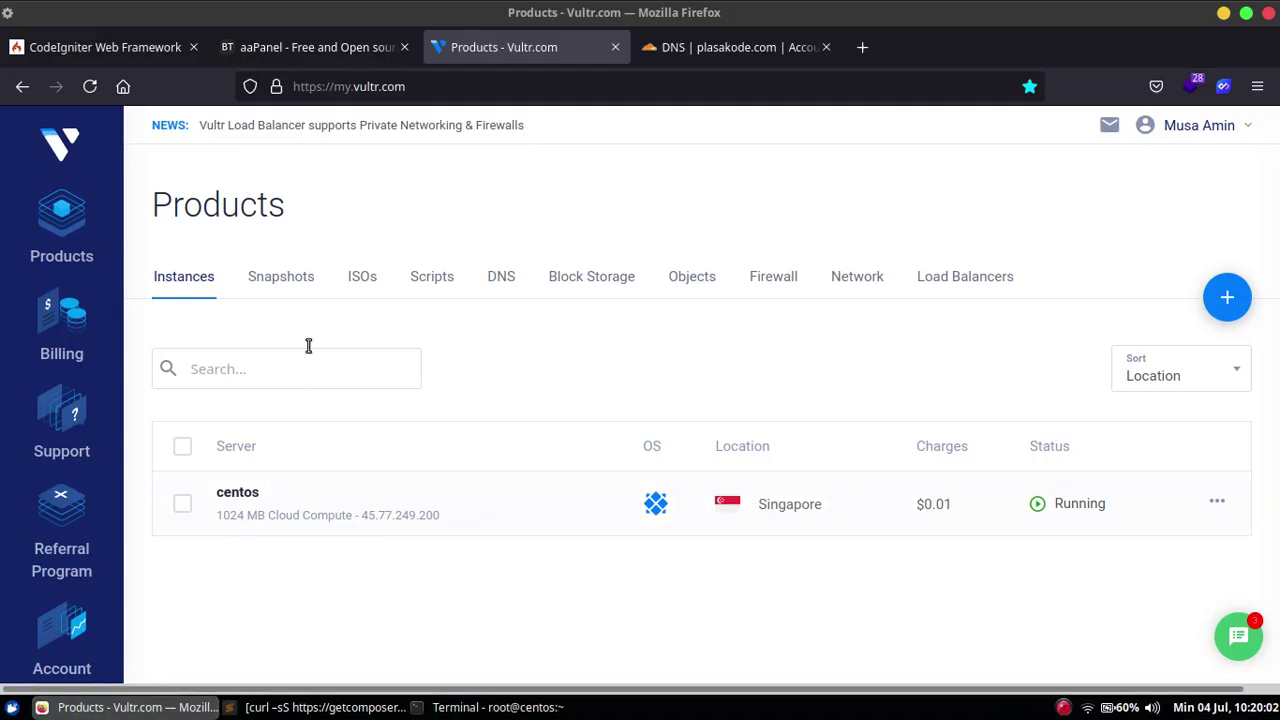
left_click(316, 52)
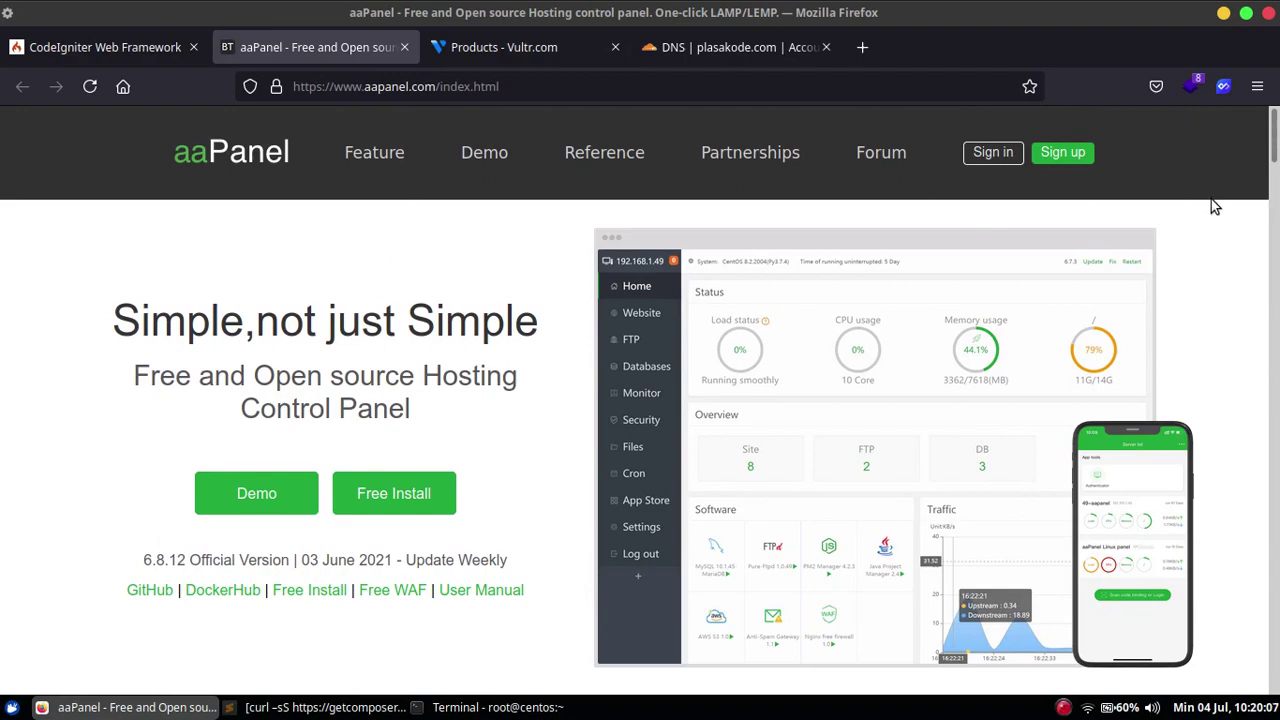
left_click_drag(1276, 140, 1276, 558)
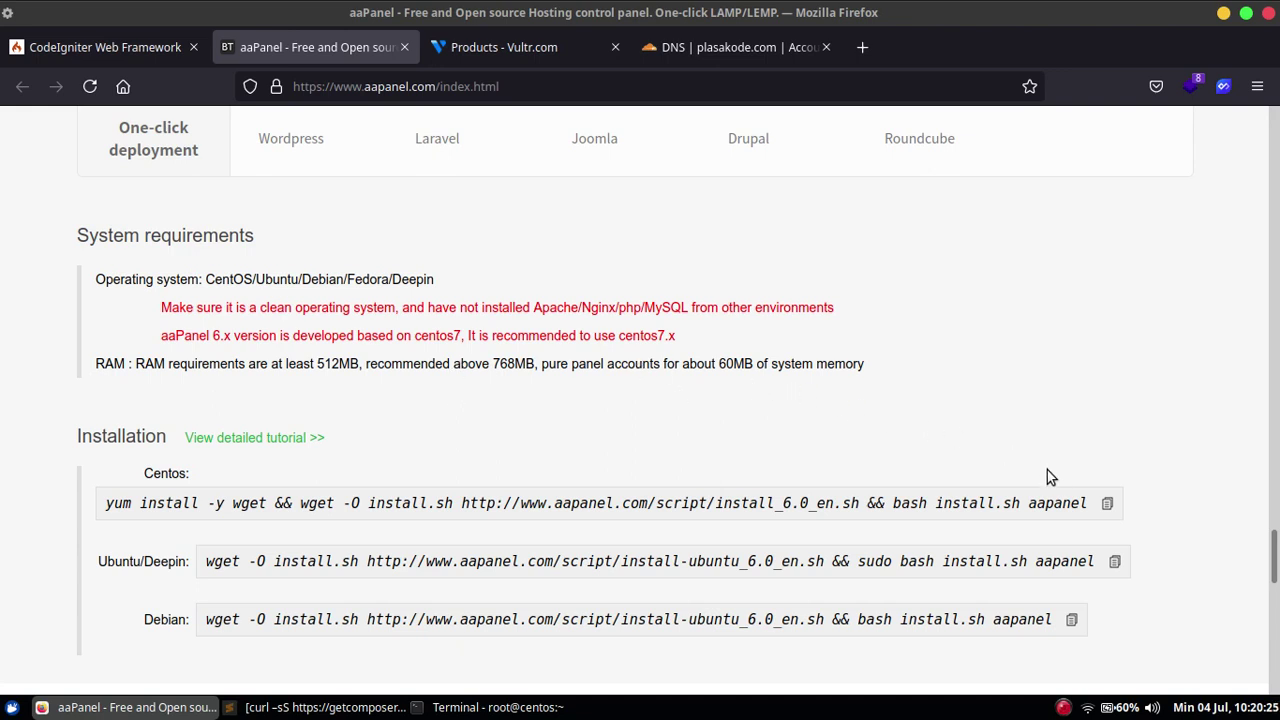
left_click(1108, 508)
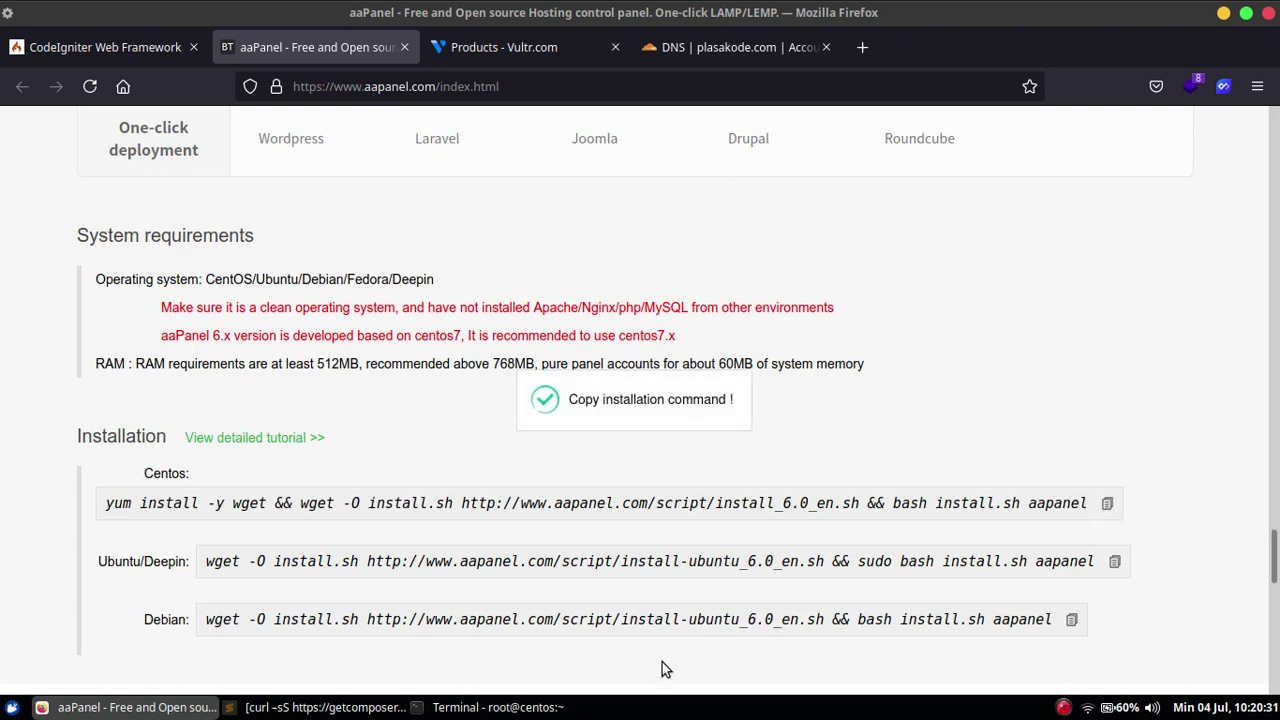
Step: Run the copied aaPanel install command in the root terminal and confirm installation to the /www directory with y
left_click(498, 707)
right_click(432, 372)
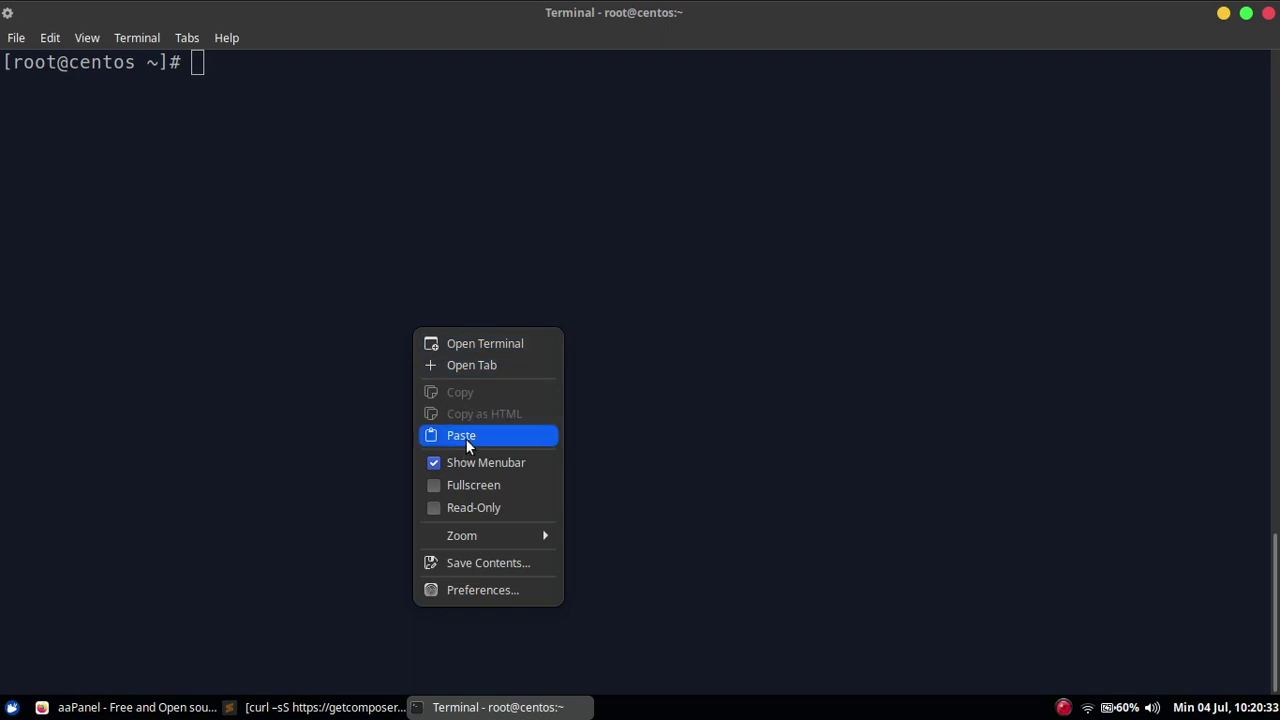
left_click(466, 439)
key("Return")
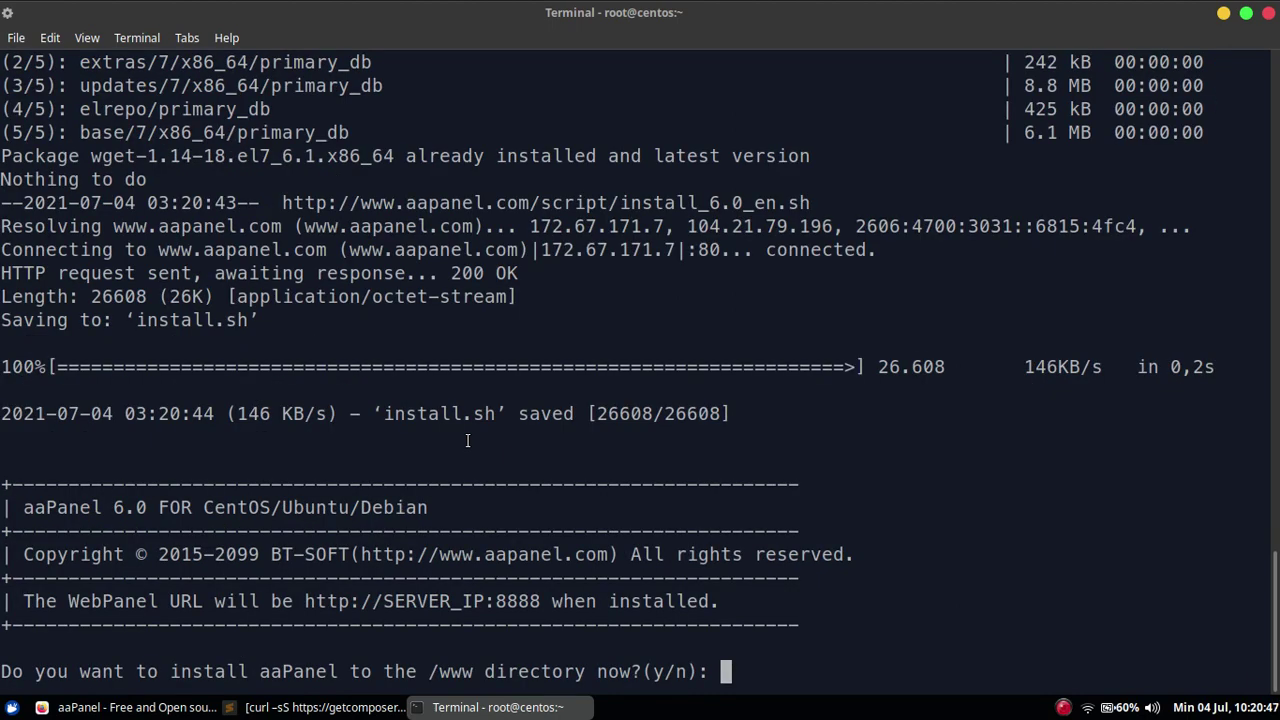
type("y")
key("Return")
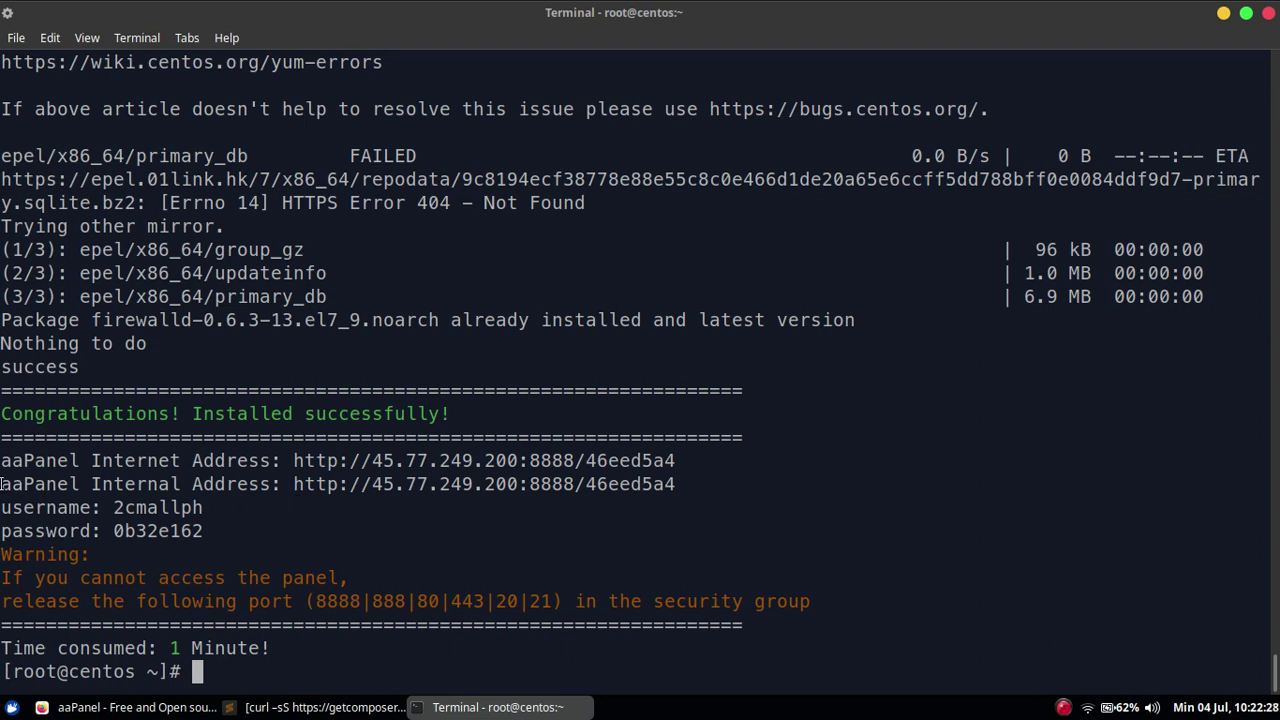
Step: Copy the aaPanel internal address, username and password lines from the terminal to the top of the Sublime Text notes, above the Composer commands
left_click_drag(3, 484, 205, 528)
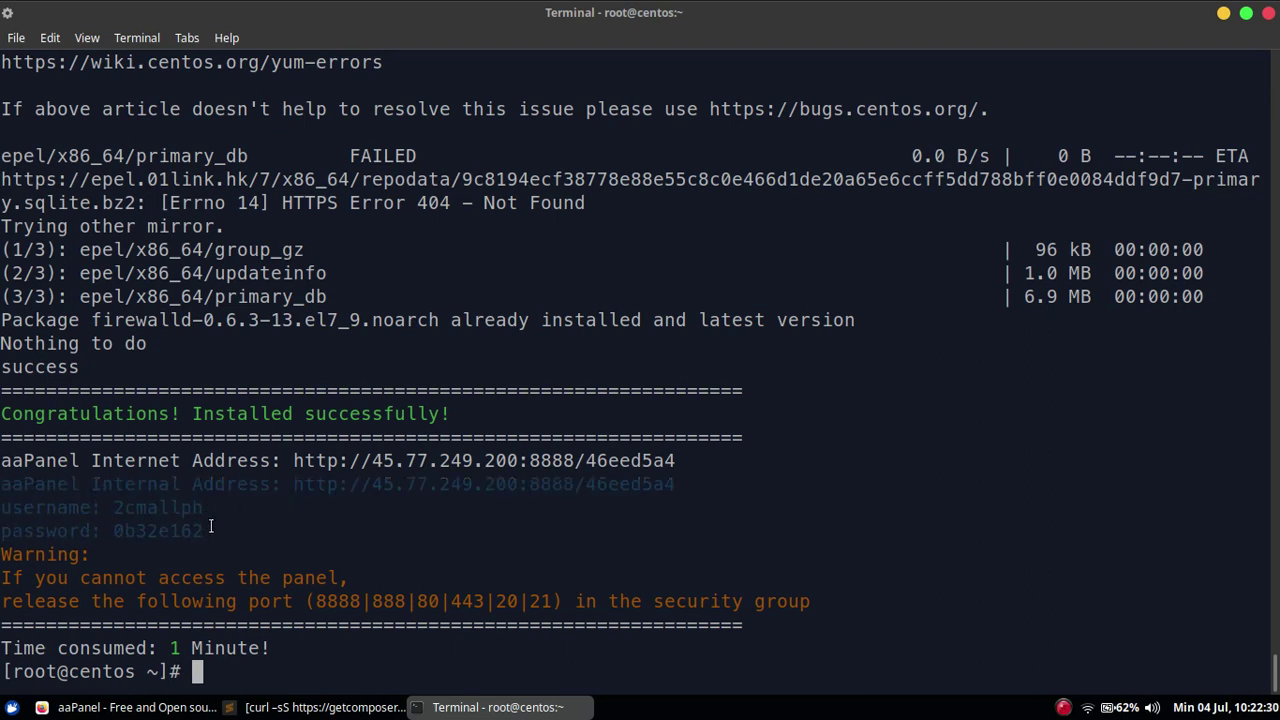
right_click(209, 525)
left_click(257, 311)
key("alt+Tab")
left_click(64, 91)
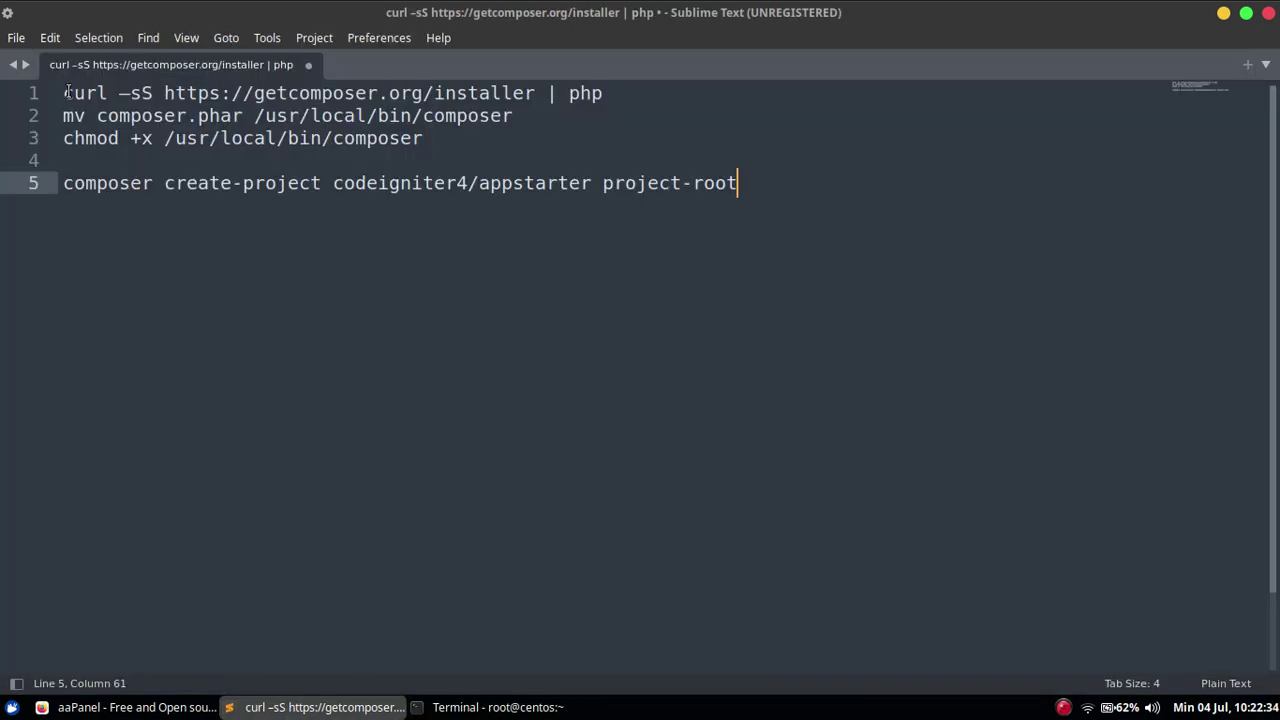
key("Return")
key("Return")
key("Up")
key("Up")
key("ctrl+v")
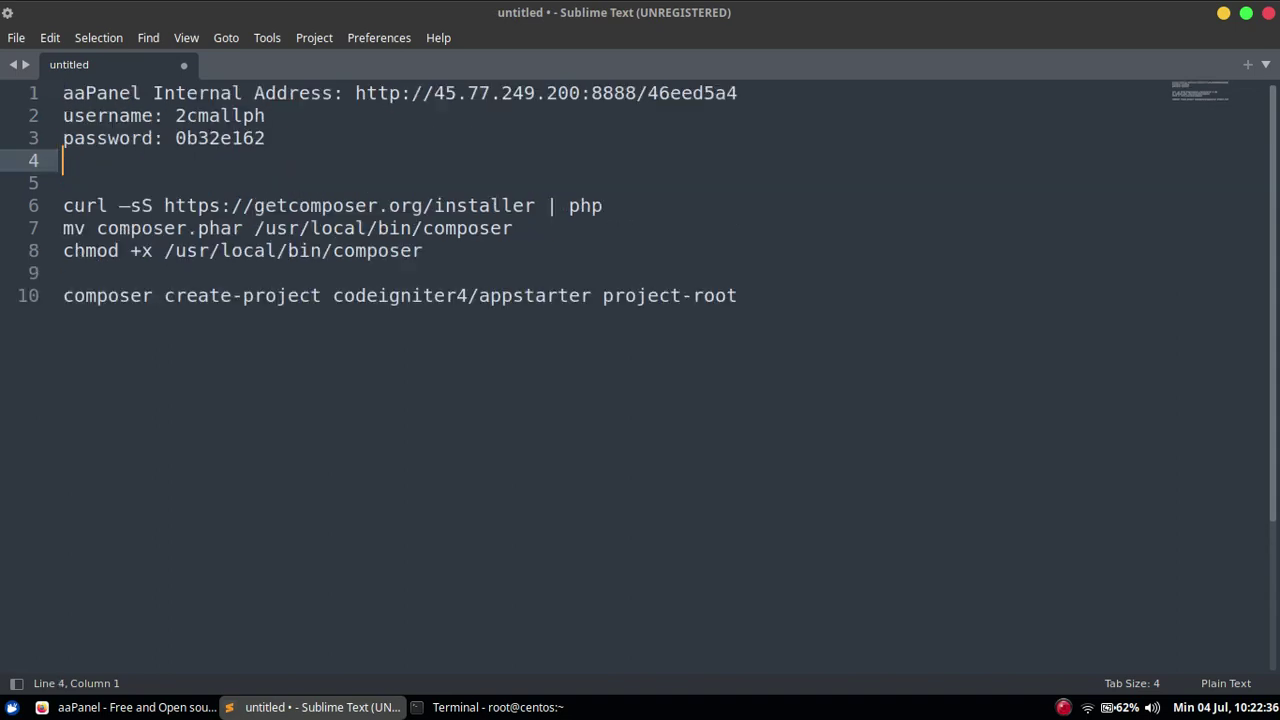
Step: Copy the aaPanel internal address URL from the notes and open it in a private Brave window
left_click(355, 92)
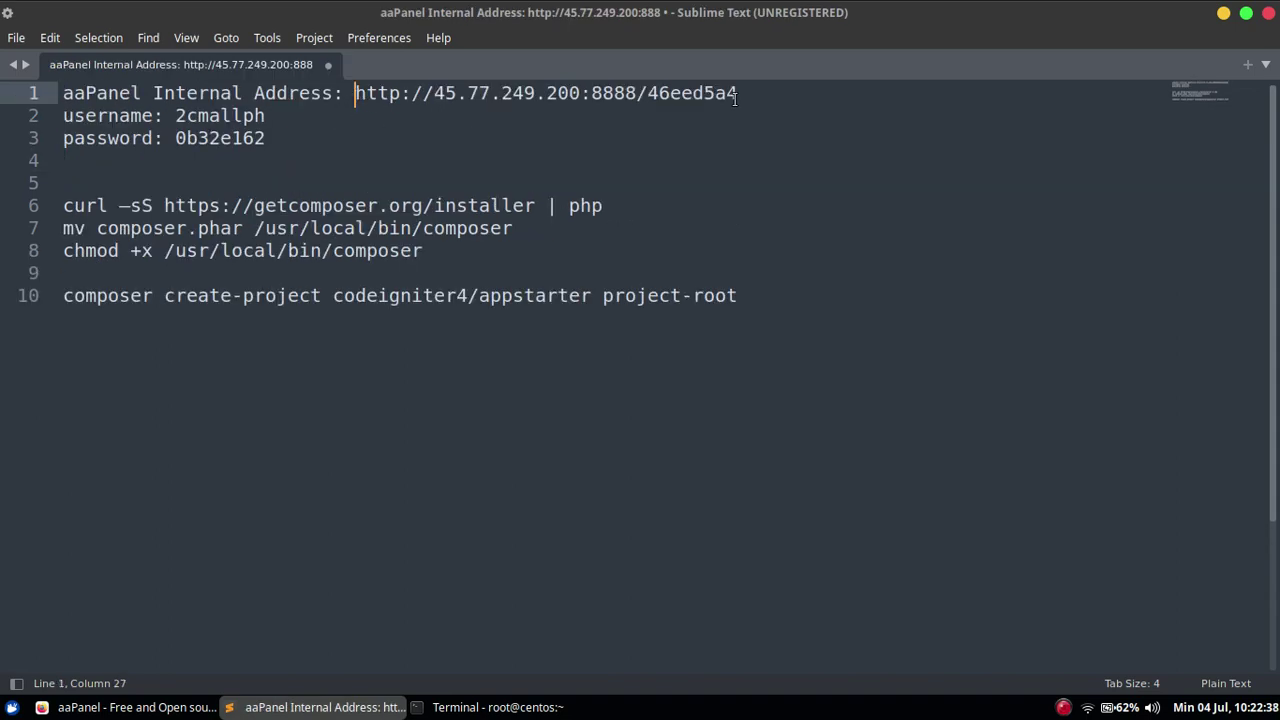
left_click(750, 90, "shift")
key("ctrl+c")
left_click(297, 476)
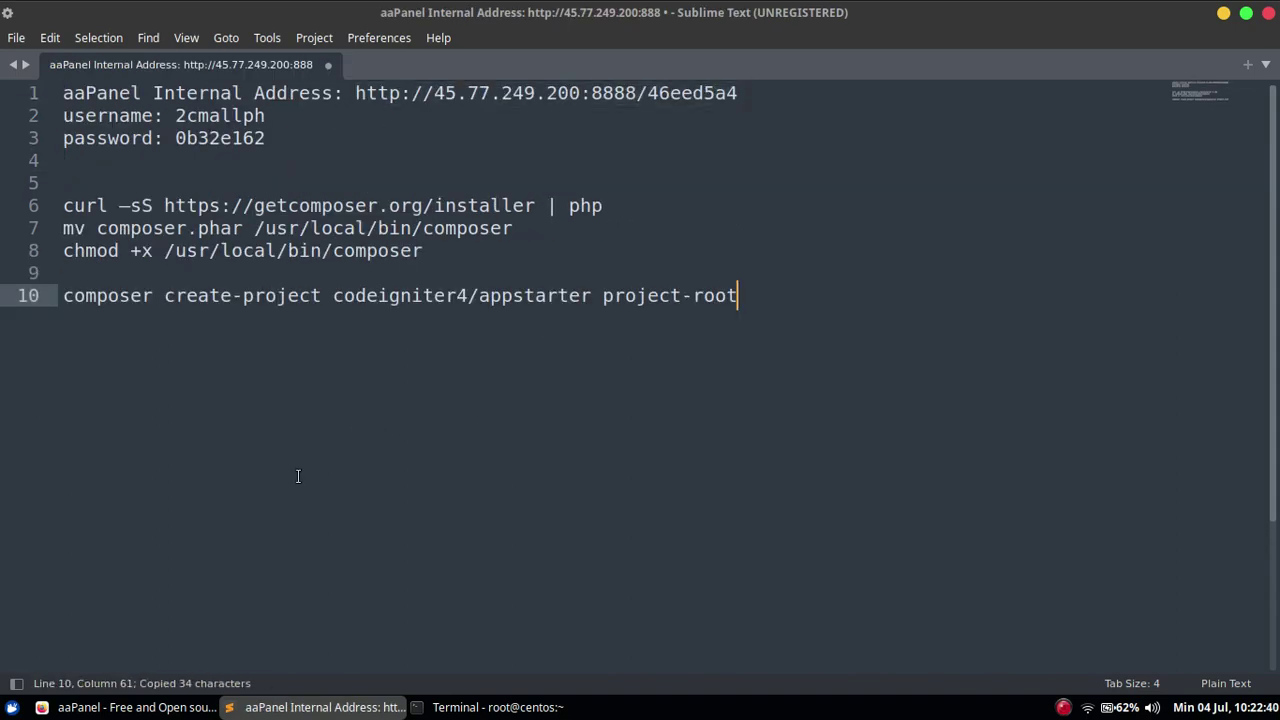
left_click(12, 707)
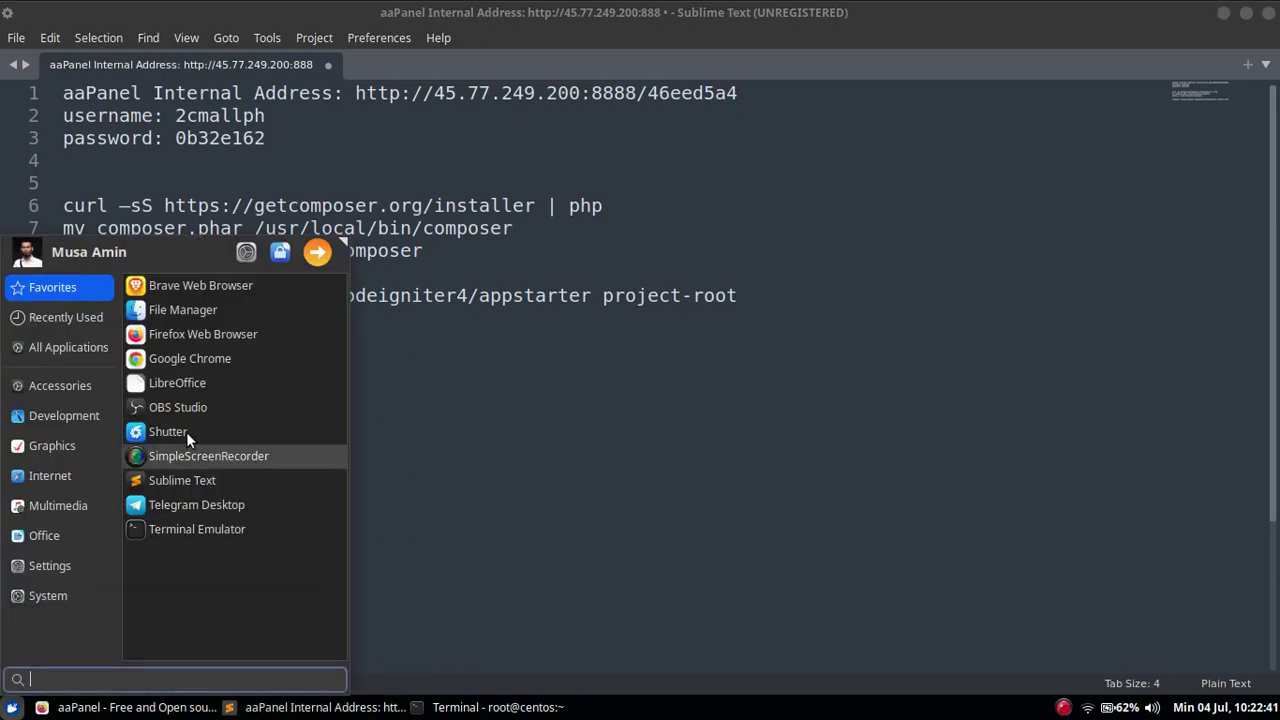
right_click(235, 283)
left_click(263, 340)
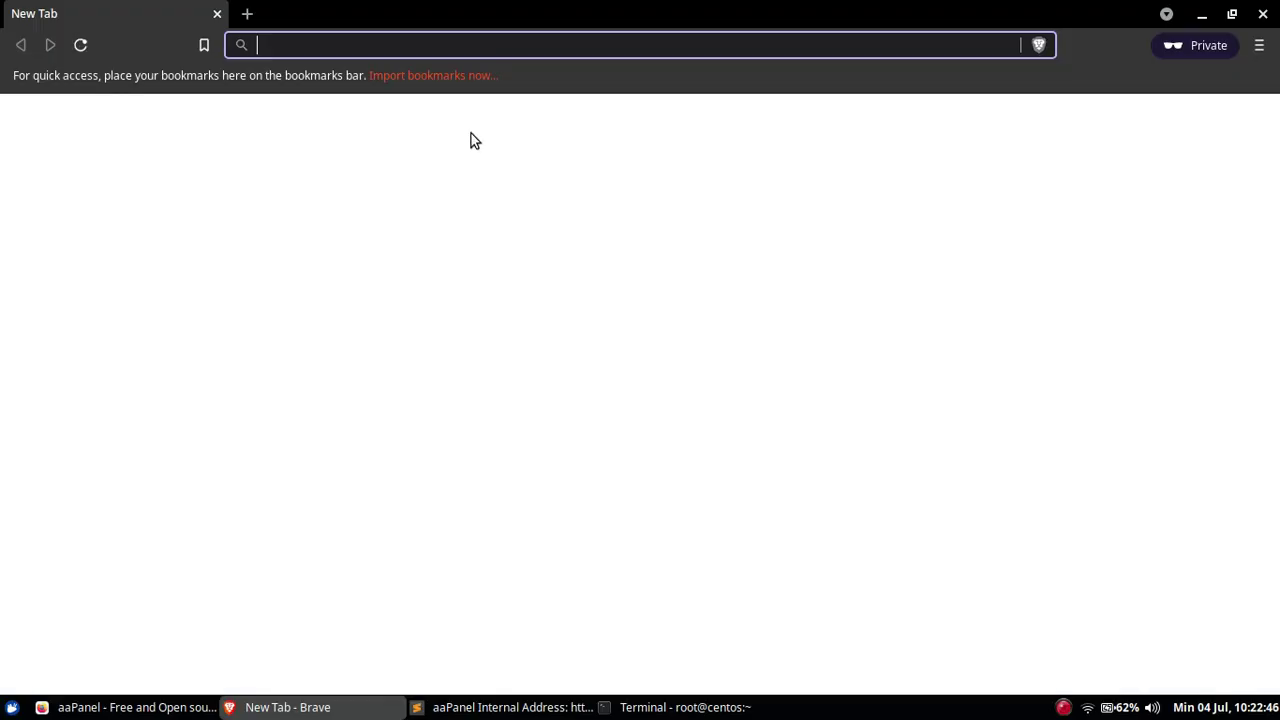
key("ctrl+v")
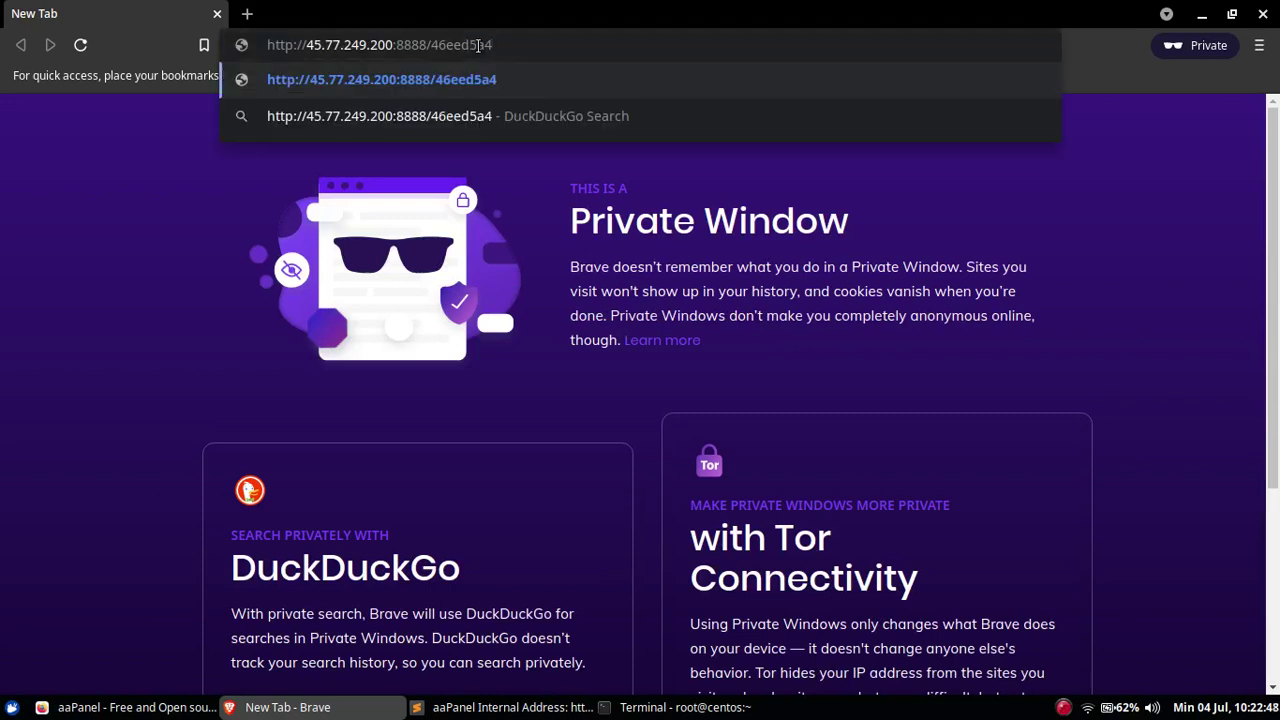
key("Return")
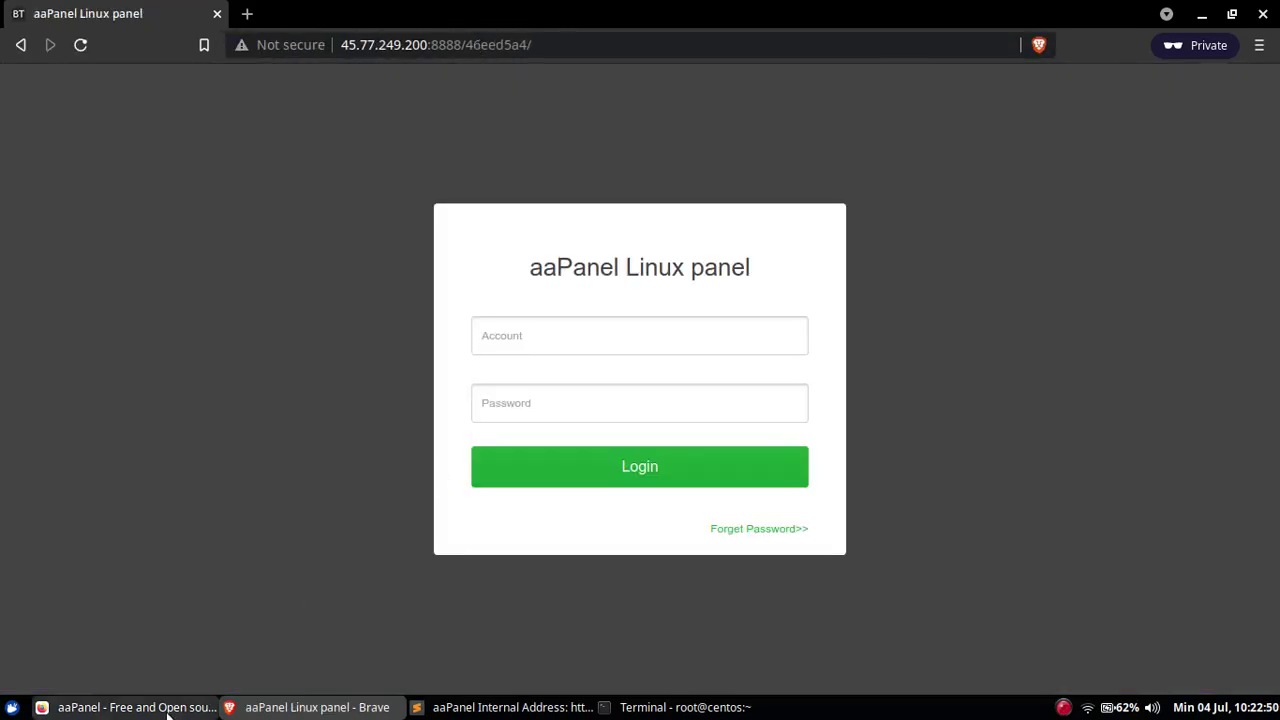
Step: Copy the panel username from the Sublime Text notes into the Account field of the aaPanel login form
left_click(510, 707)
double_click(230, 116)
key("ctrl+c")
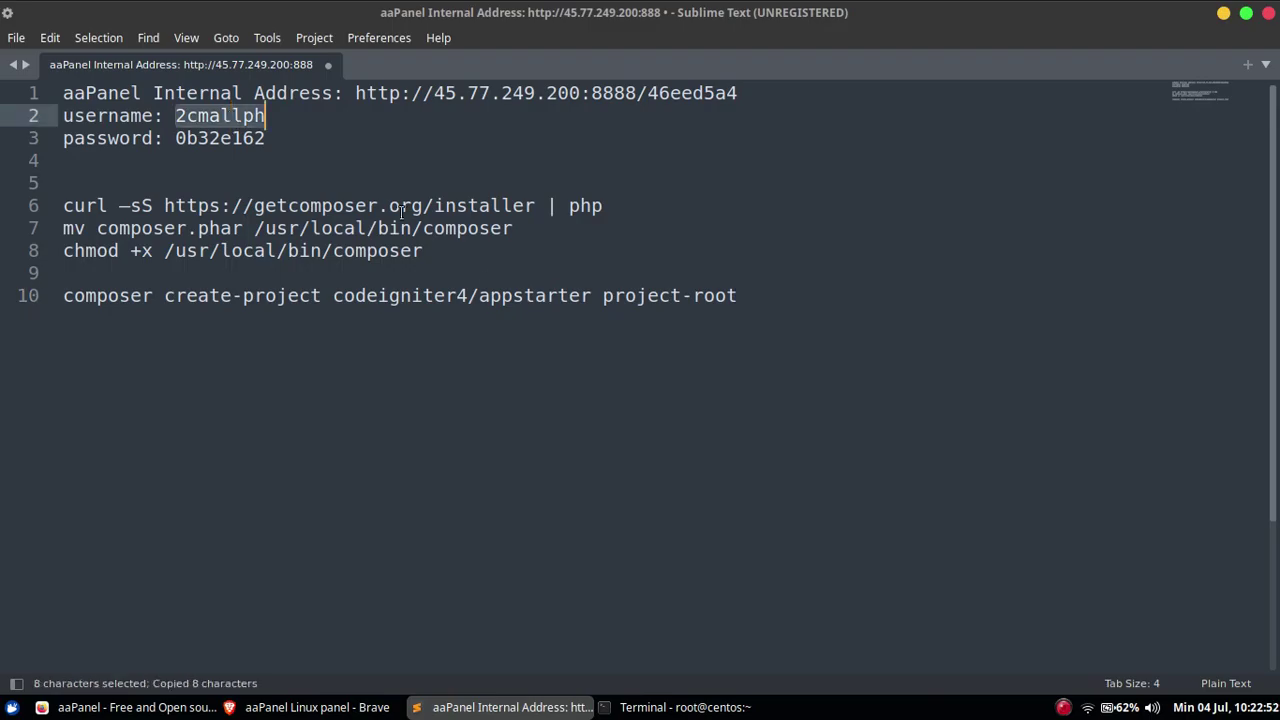
key("alt+Tab")
left_click(597, 350)
key("ctrl+v")
key("Tab")
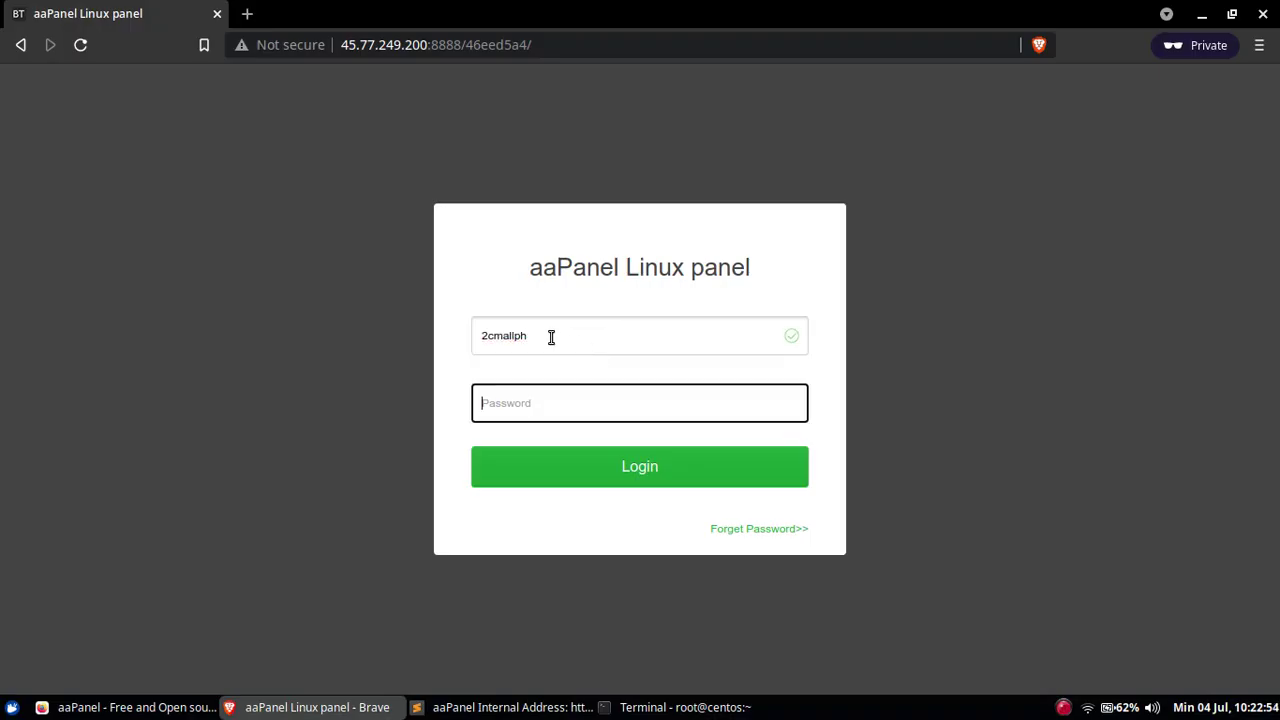
Step: Copy the panel password from the notes into the Password field and log in to aaPanel
key("alt+Tab")
double_click(240, 138)
key("ctrl+c")
key("alt+Tab")
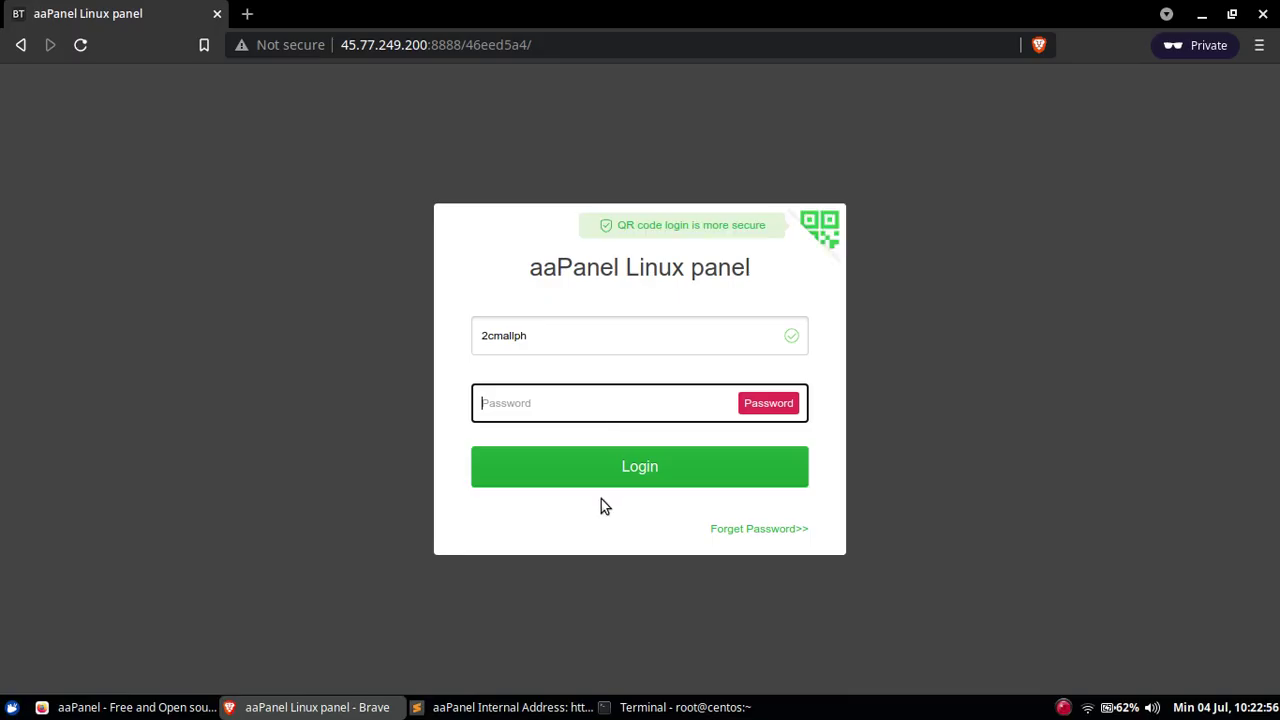
key("ctrl+v")
left_click(584, 470)
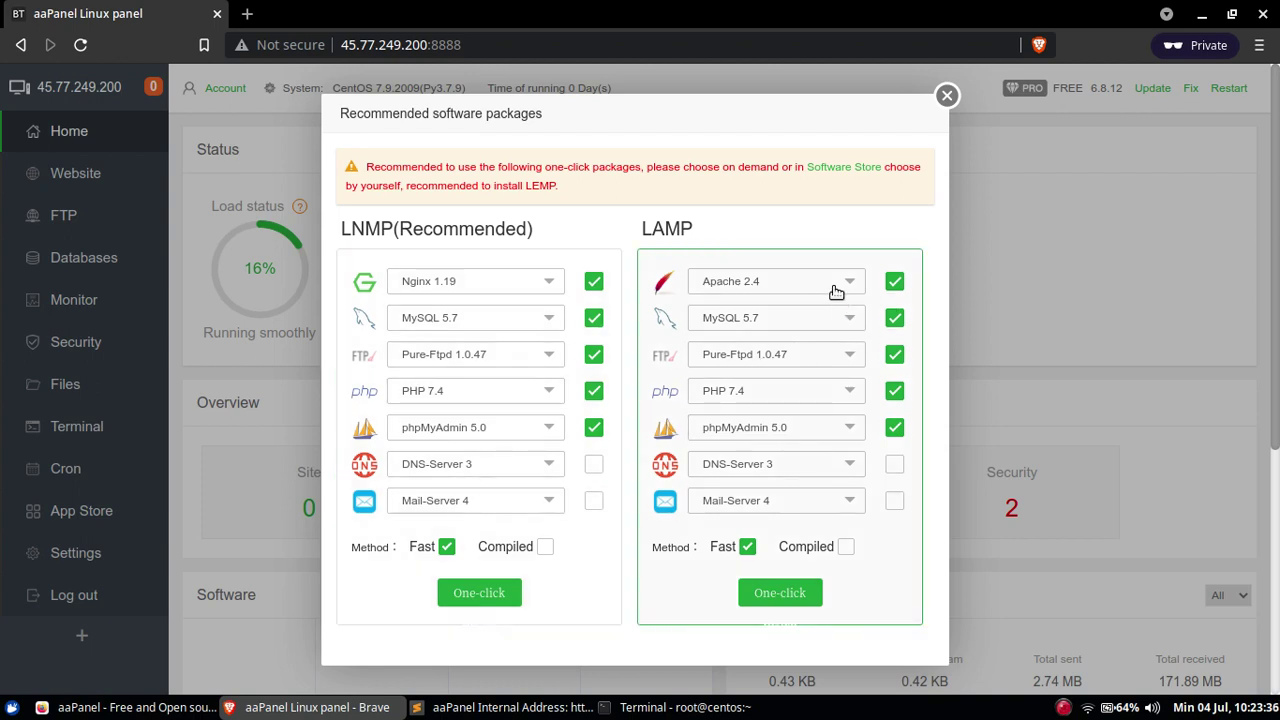
Step: Start the one-click LAMP installation with MySQL mariadb_10.4 and without Pure-Ftpd and phpMyAdmin, and close the Message Box
left_click(822, 320)
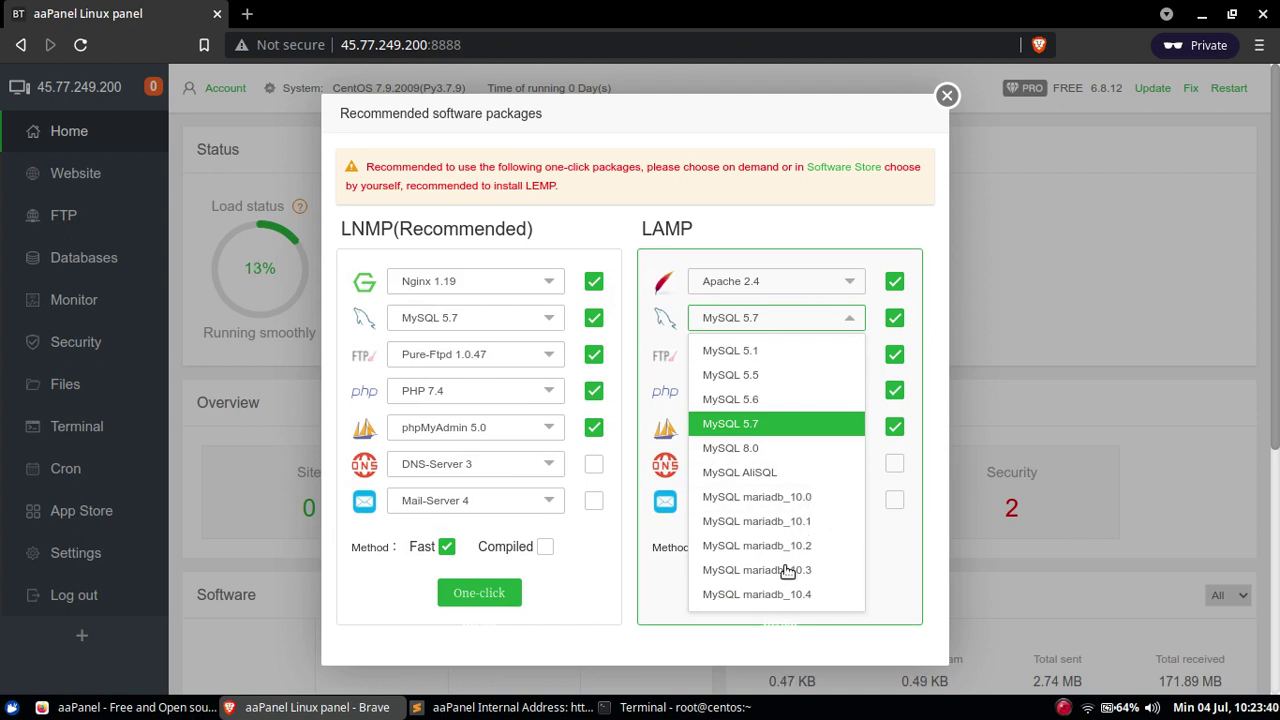
left_click(785, 595)
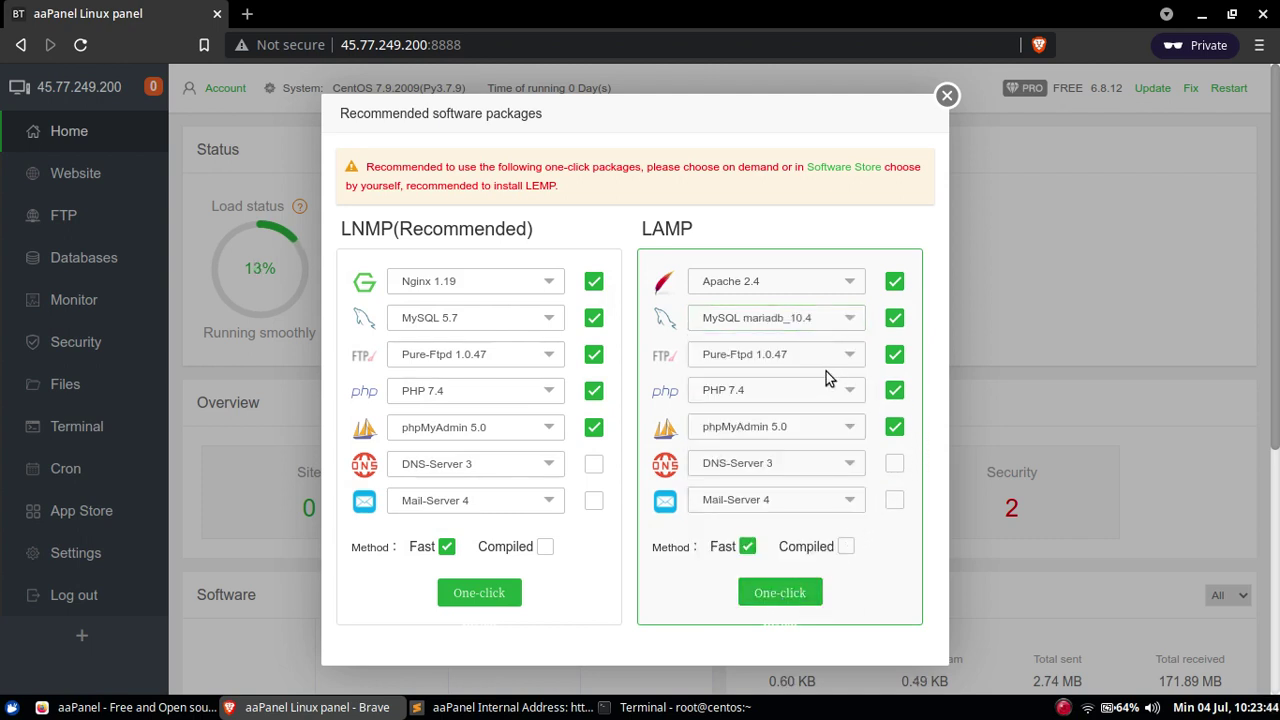
left_click(894, 355)
left_click(787, 392)
left_click(787, 392)
left_click(894, 435)
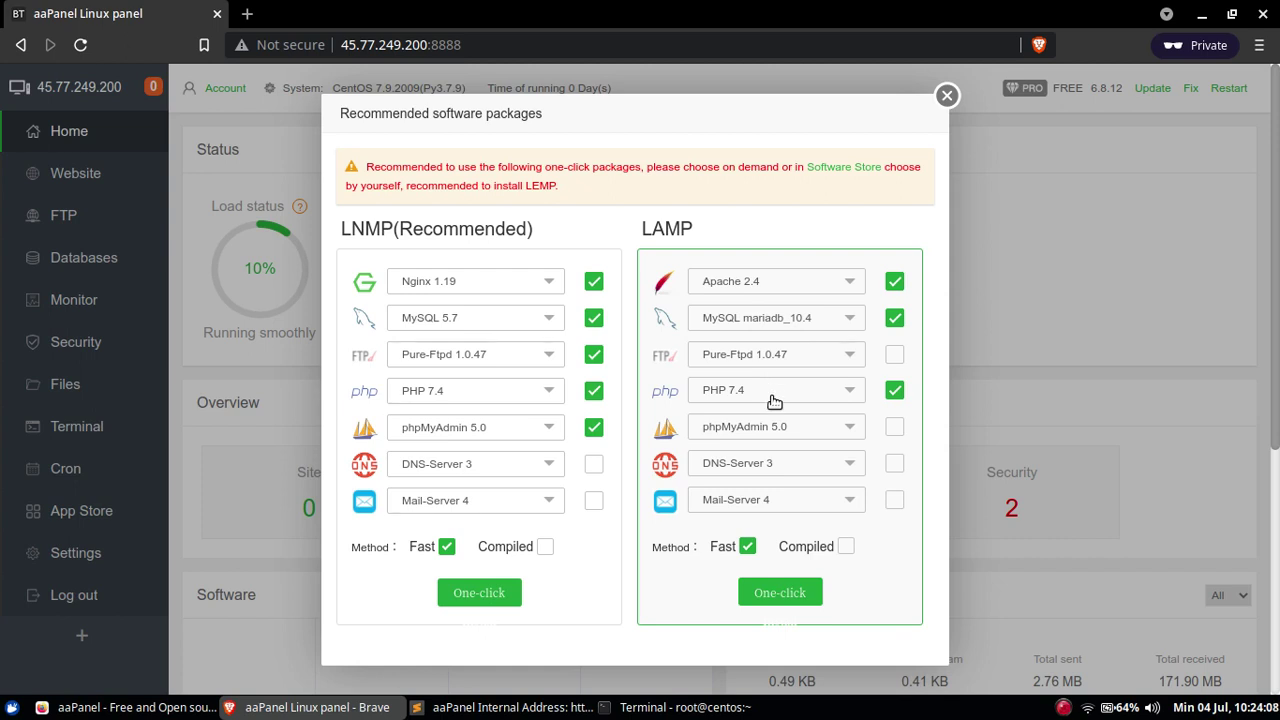
left_click(762, 598)
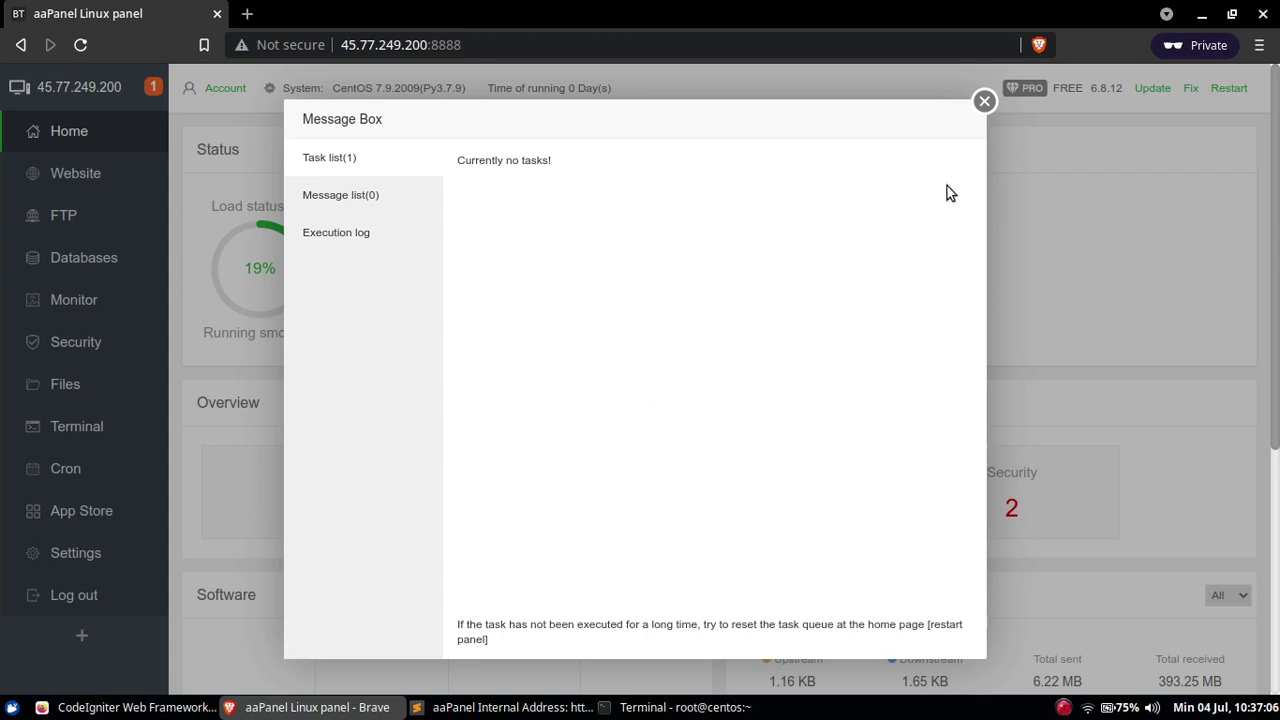
left_click(984, 102)
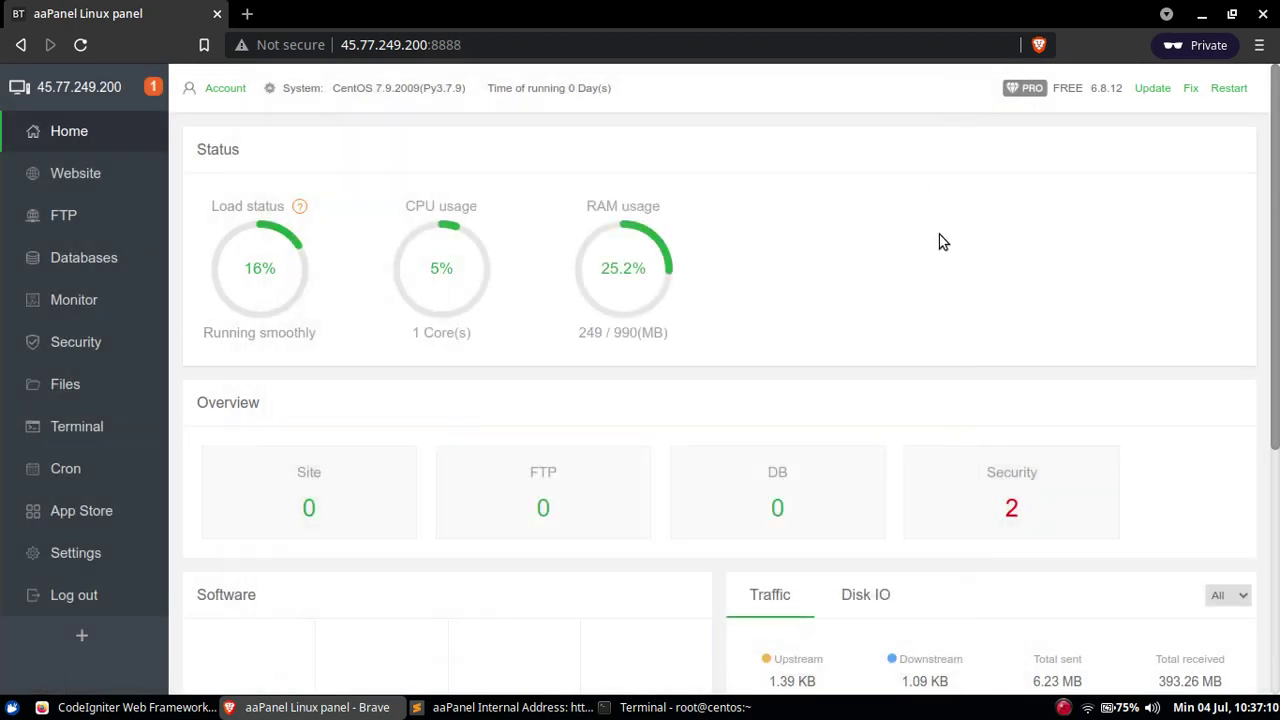
Step: Open aaPanel's website manager and check the plasakode.com DNS records in Cloudflare
left_click(108, 183)
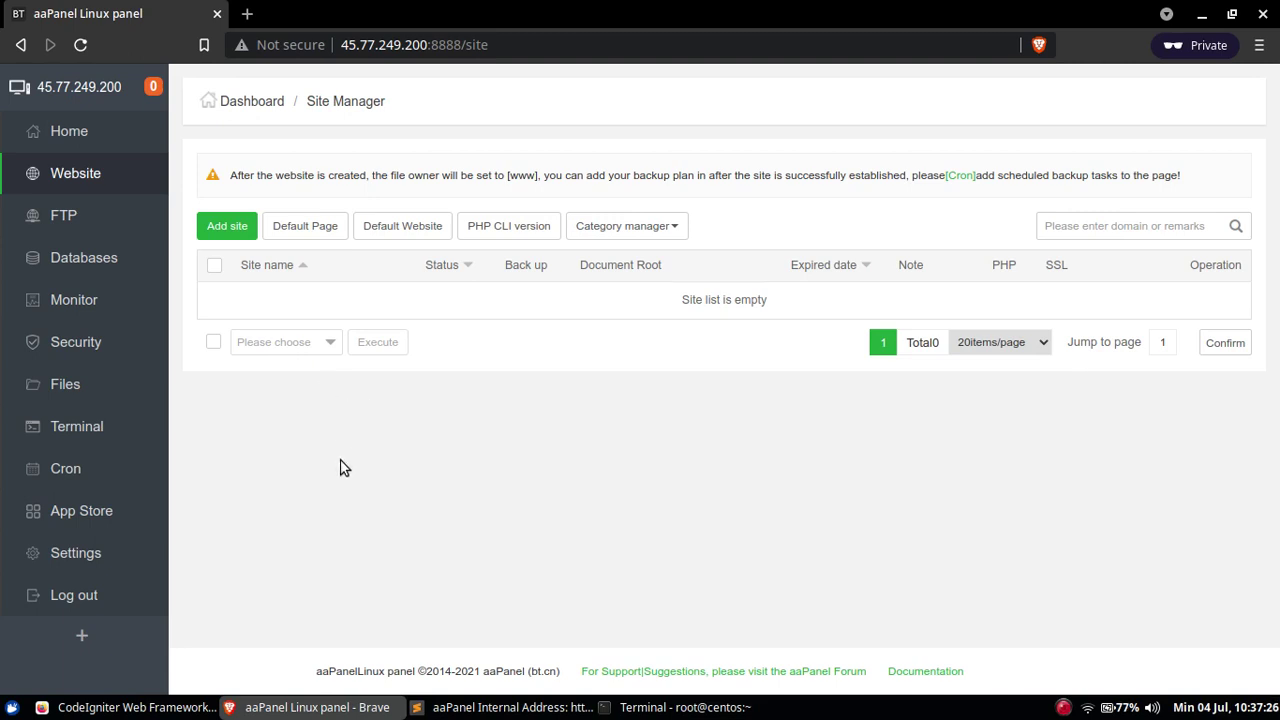
left_click(148, 710)
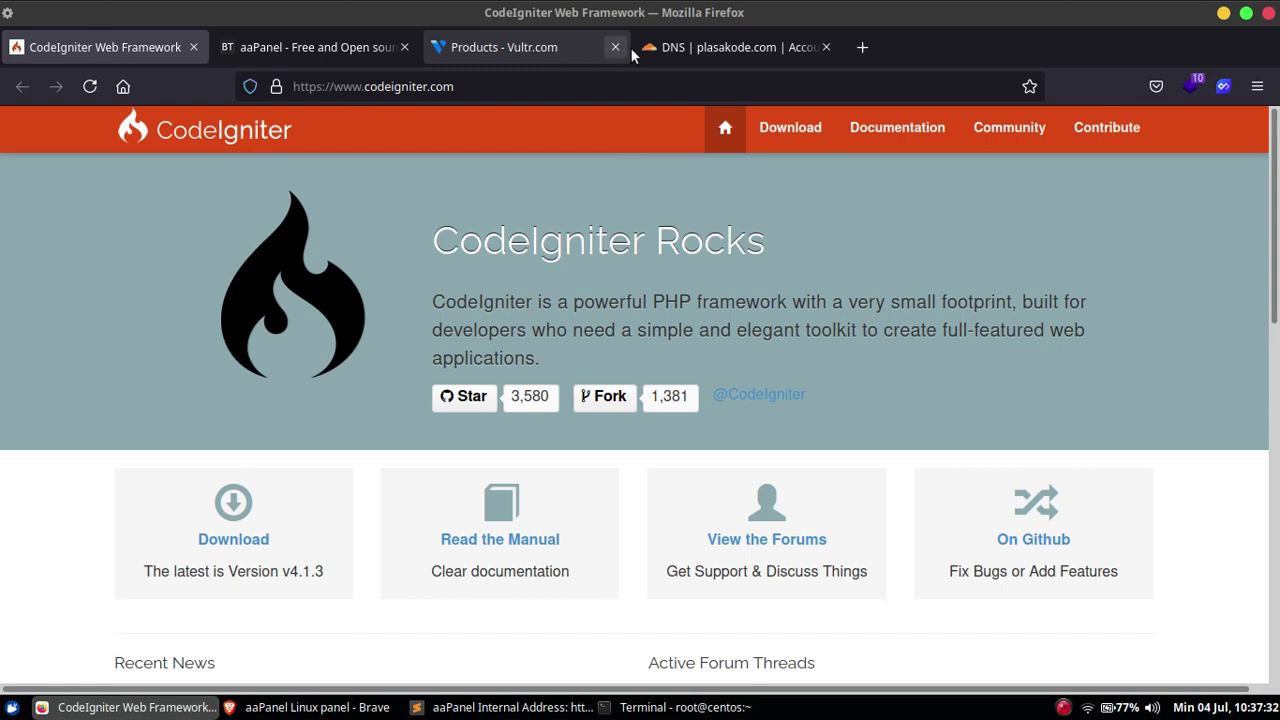
left_click(685, 44)
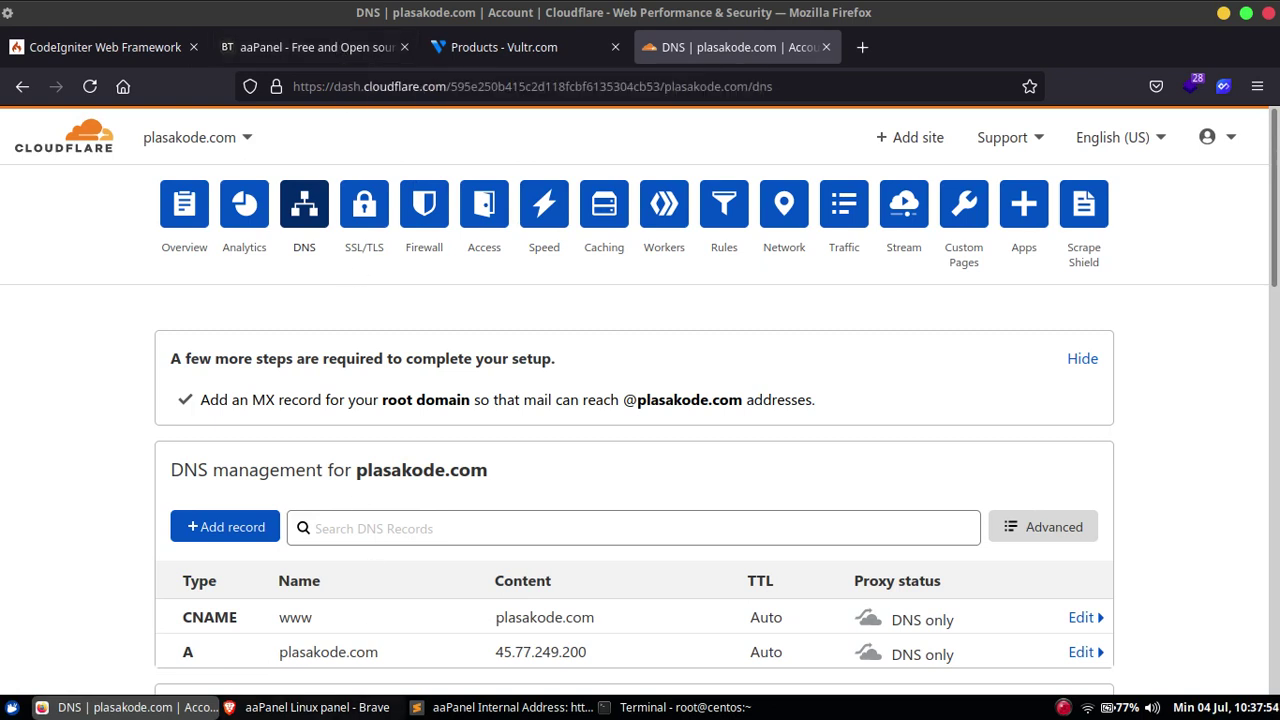
left_click(310, 707)
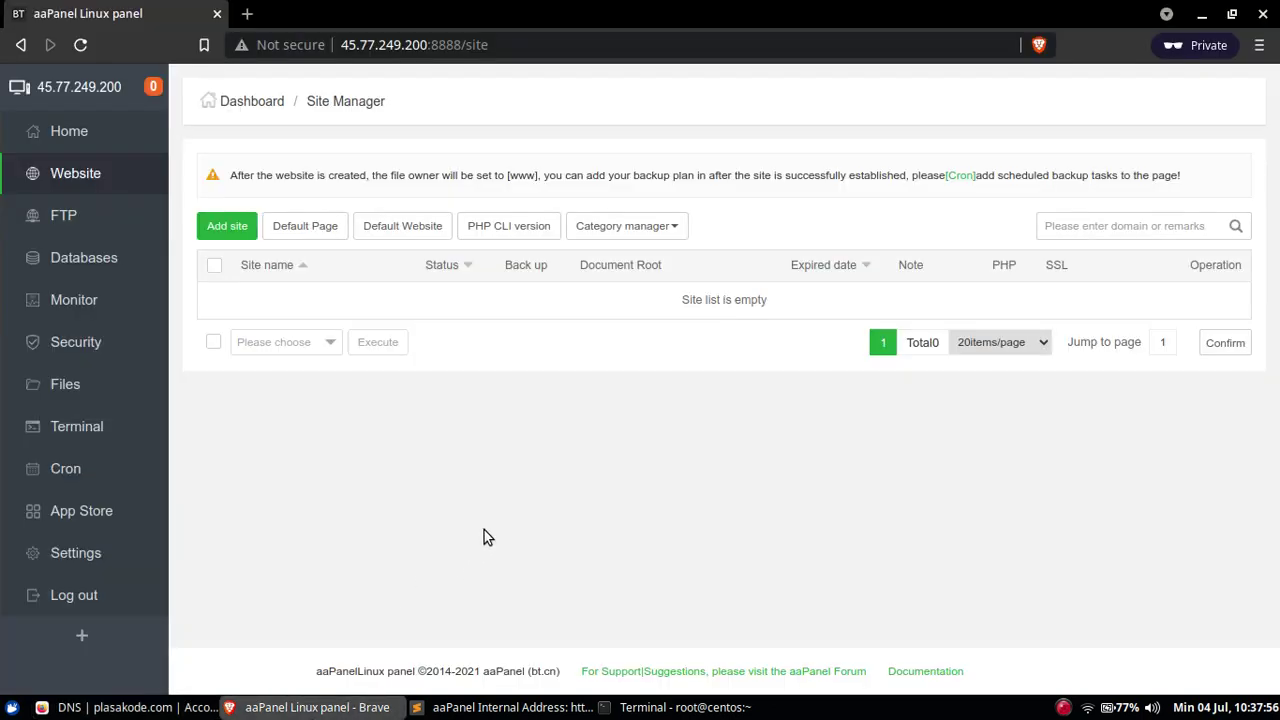
left_click(248, 226)
left_click(572, 249)
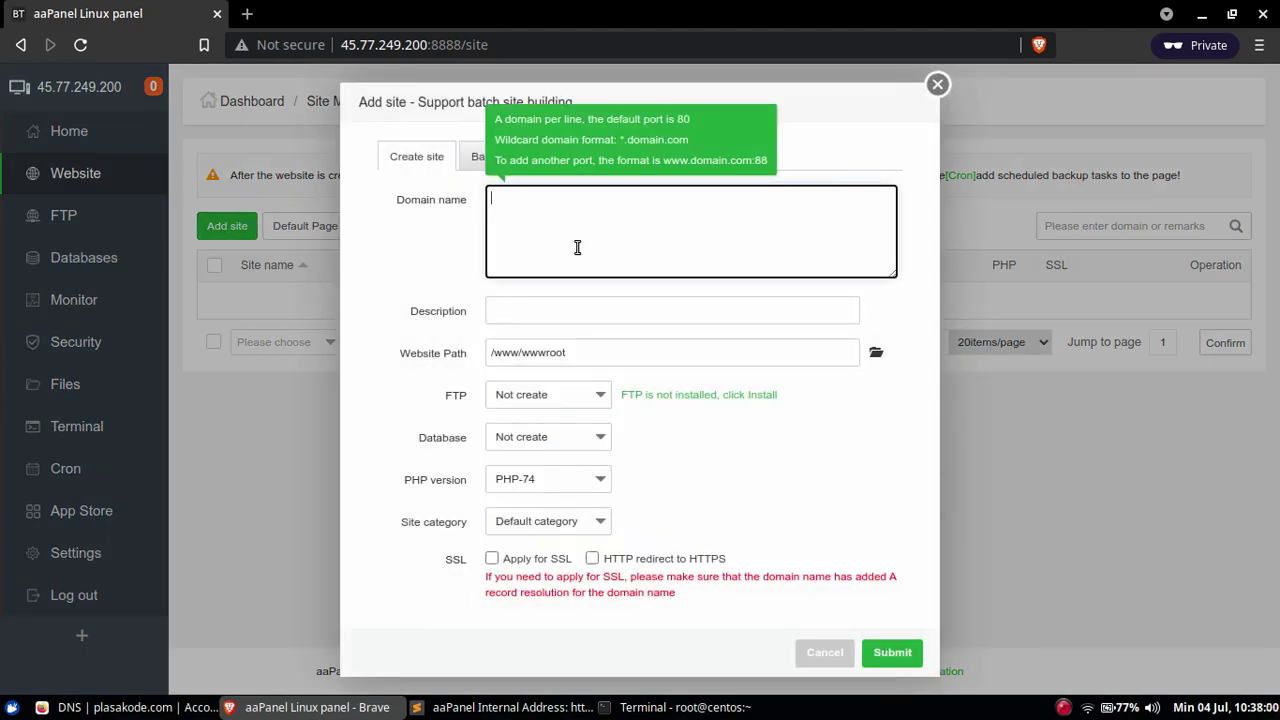
type("plasakode.com")
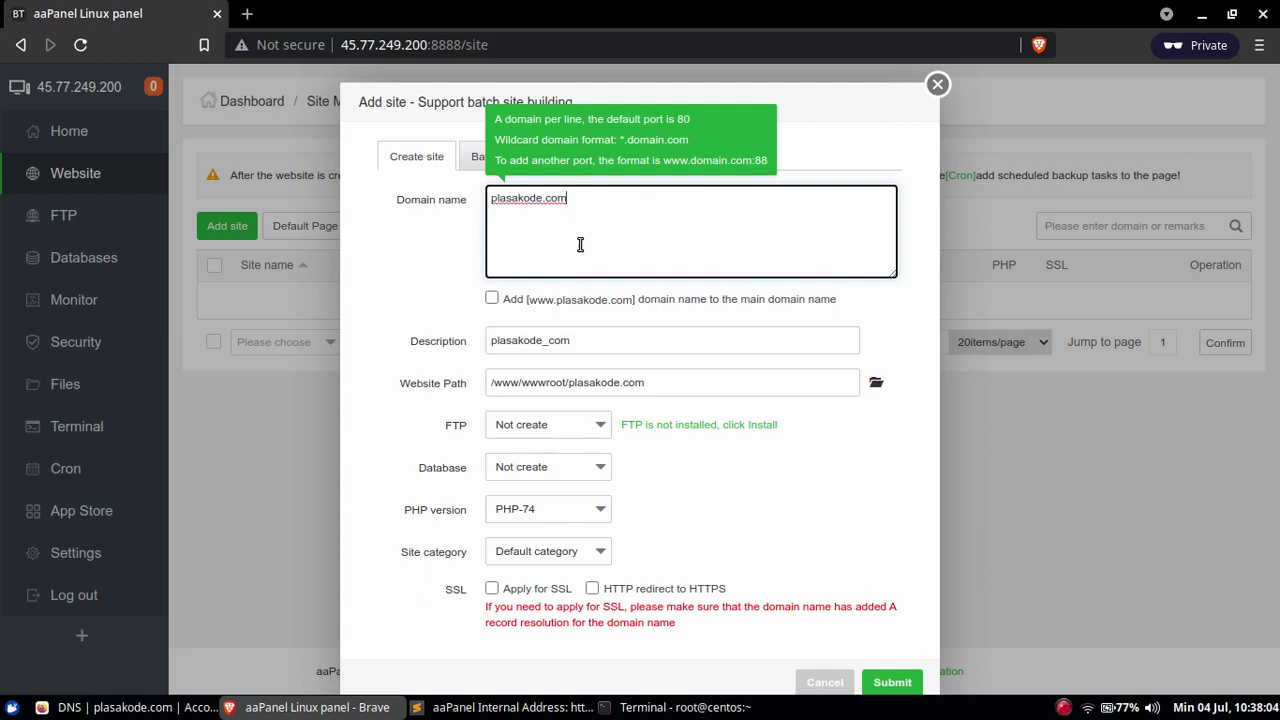
left_click(492, 299)
left_click(492, 299)
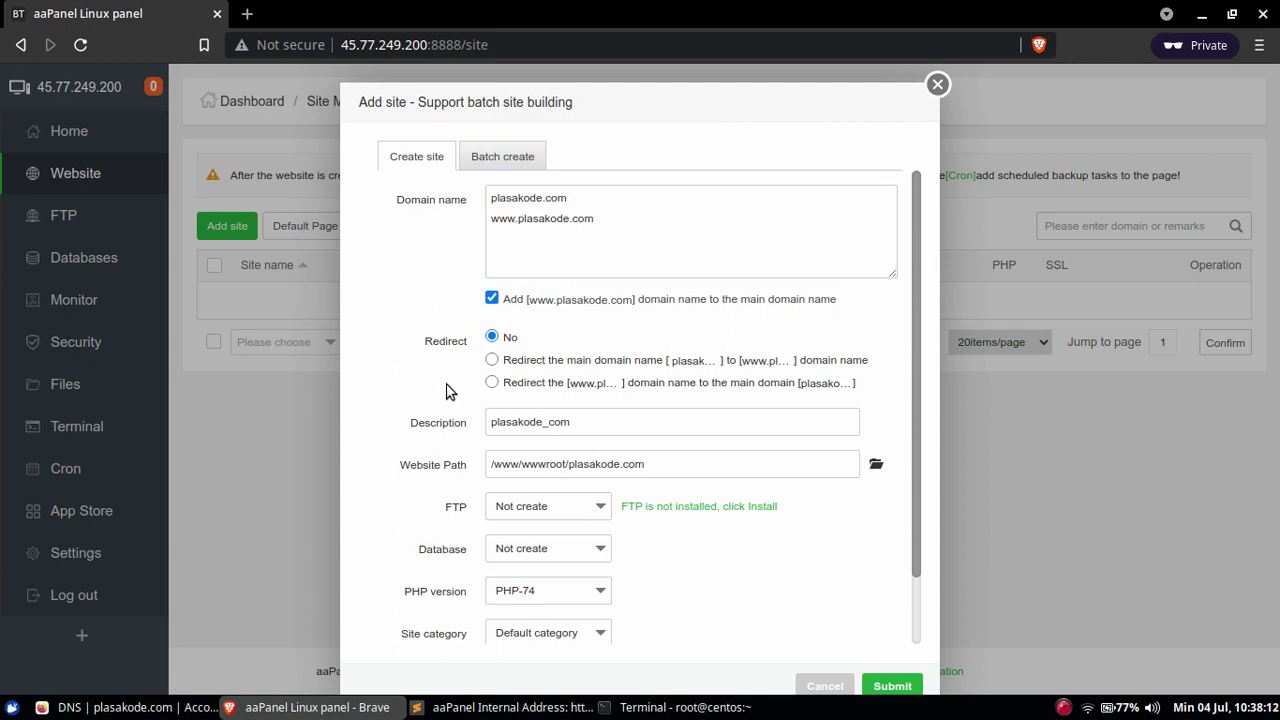
left_click(492, 383)
Step: Set the new site to be created together with a MySQL database
scroll(430, 340, "down", 1)
left_click(602, 376)
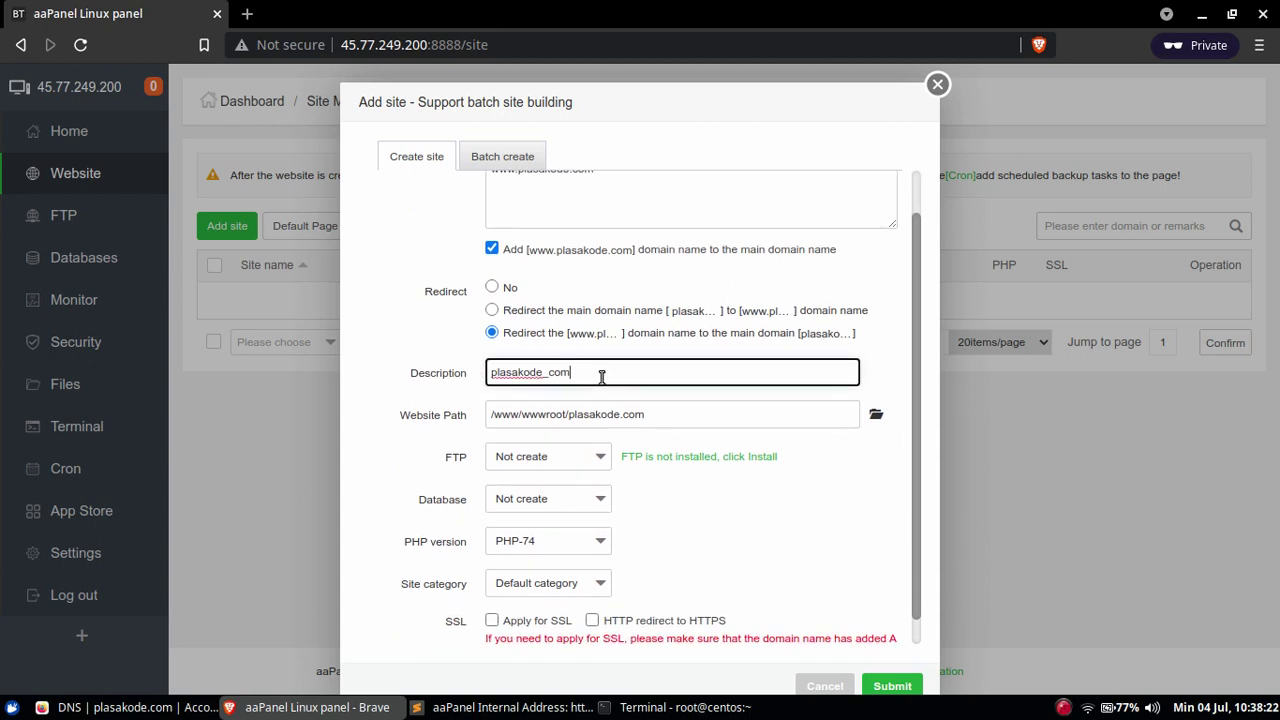
left_click(676, 415)
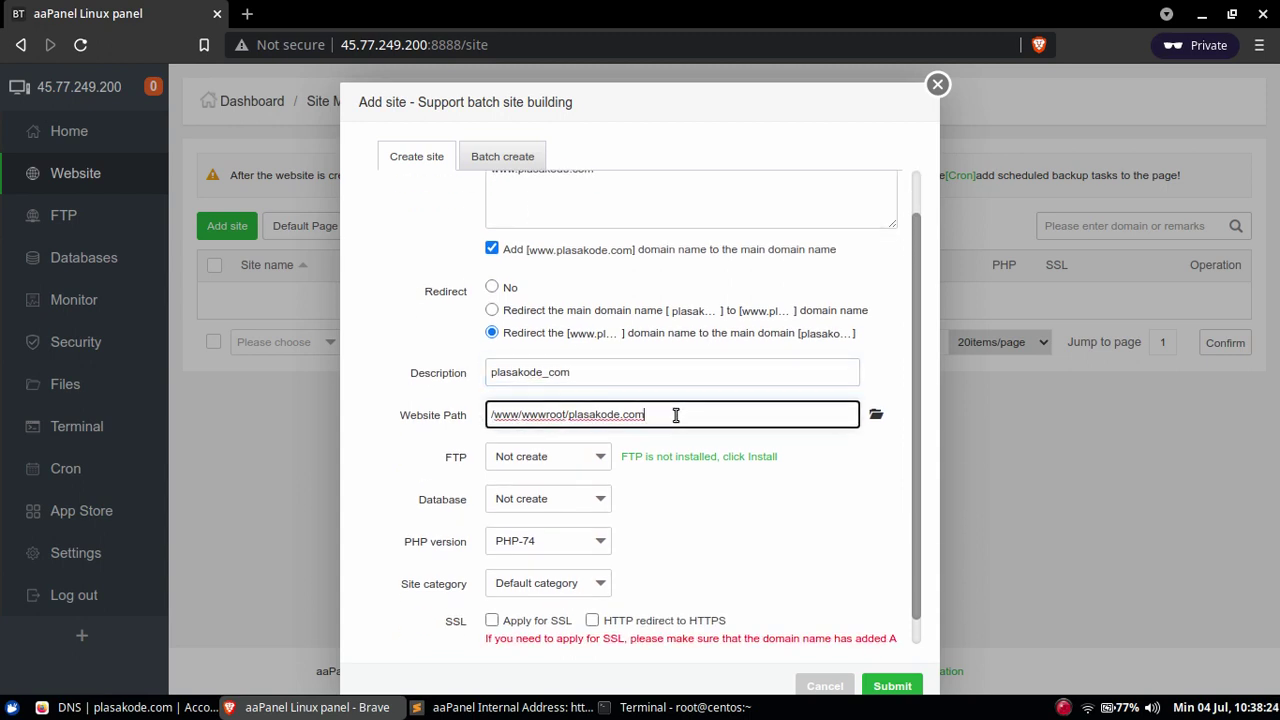
scroll(793, 430, "down", 1)
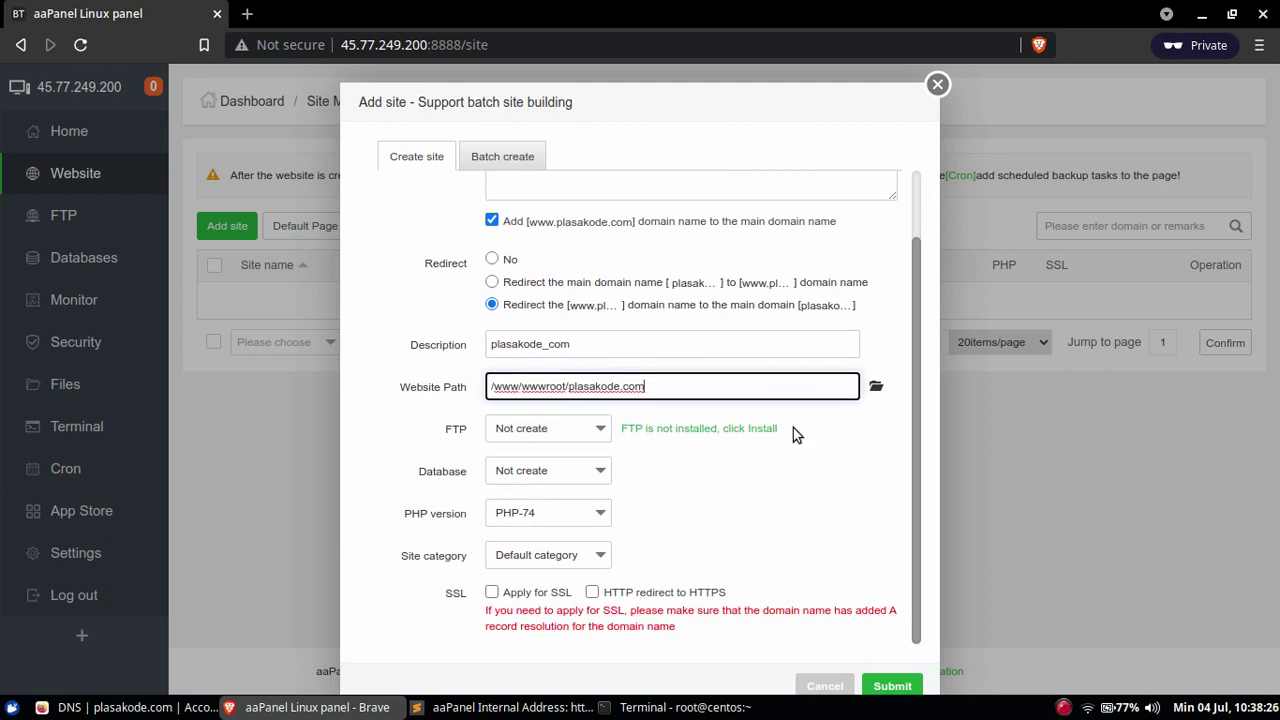
left_click(691, 468)
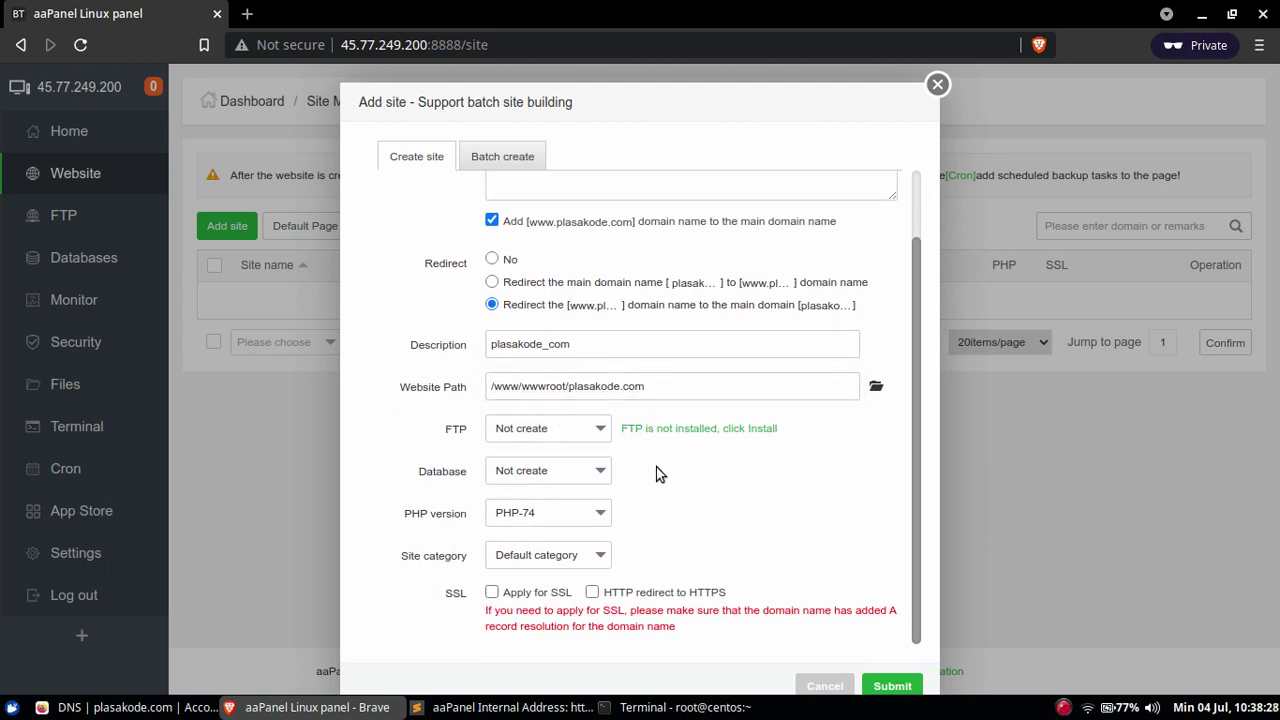
left_click(587, 478)
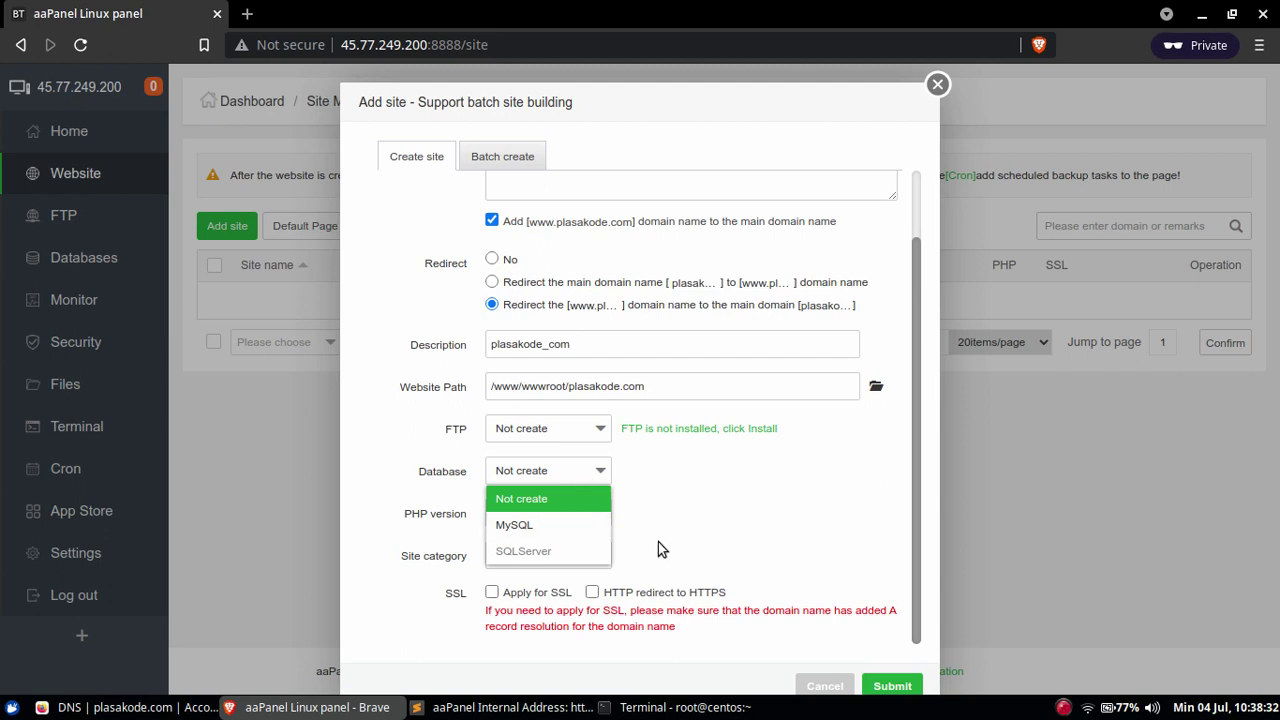
left_click_drag(660, 548, 78, 319)
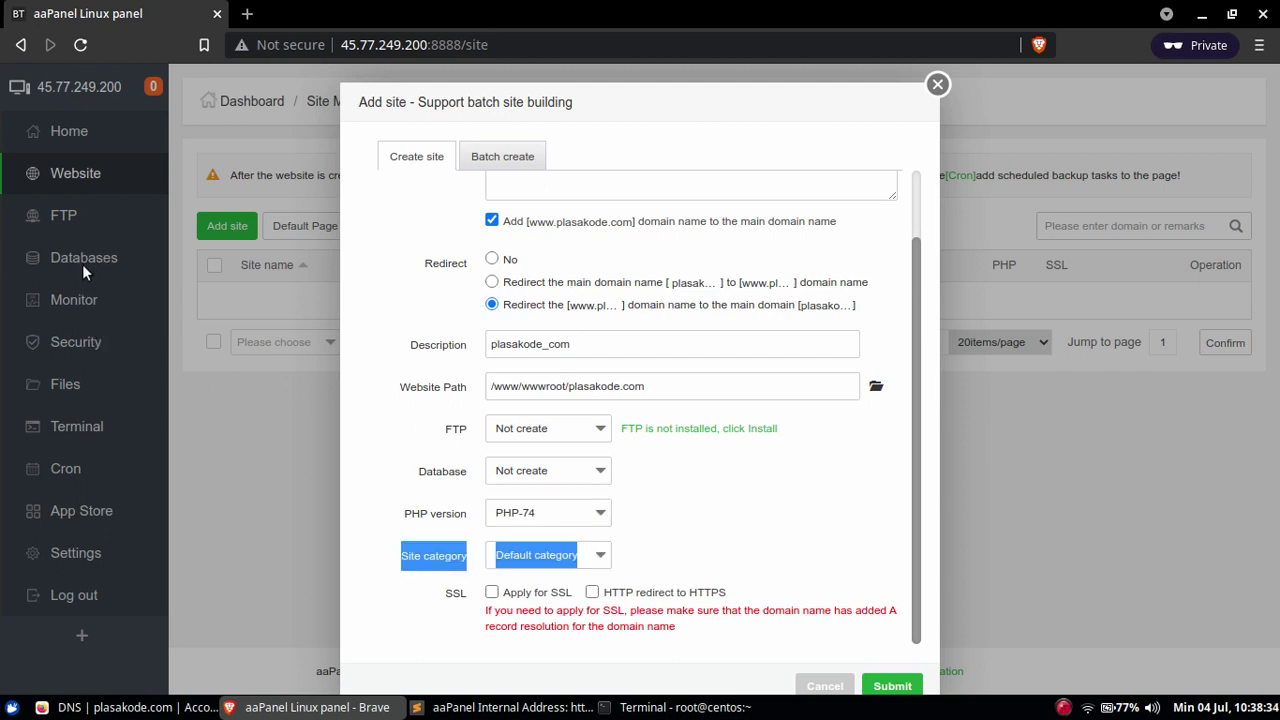
left_click(532, 482)
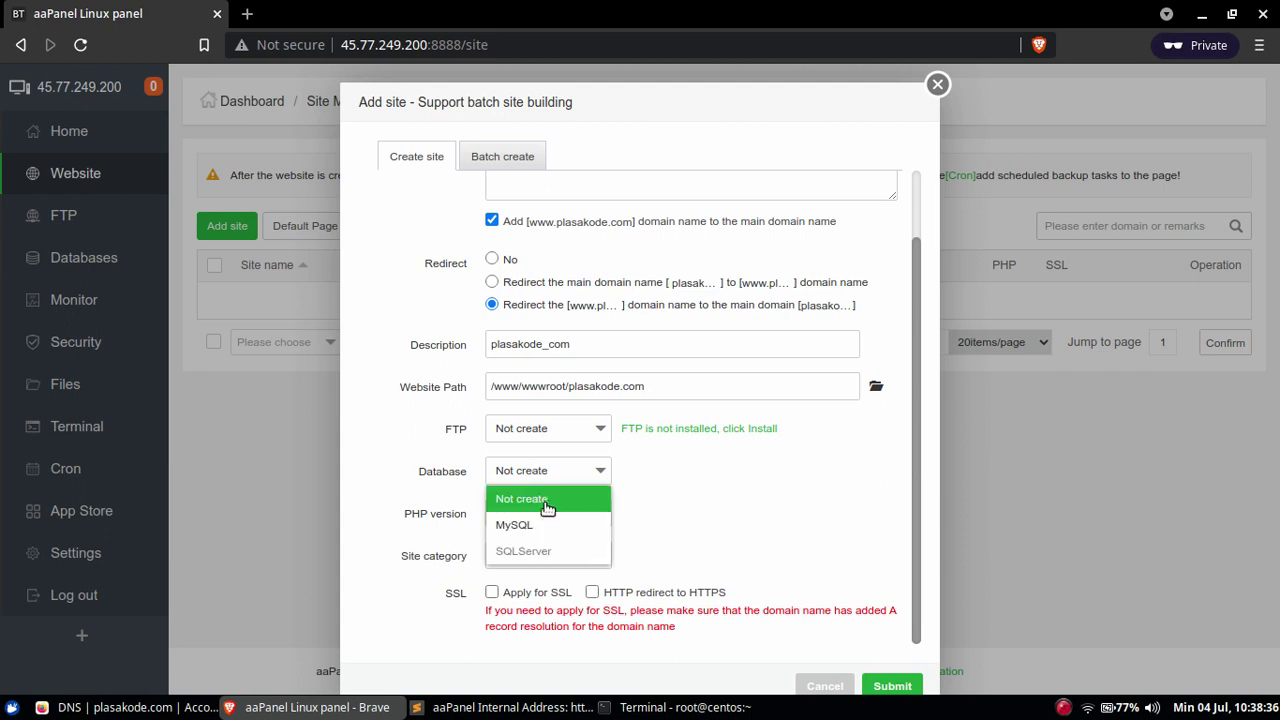
left_click(515, 525)
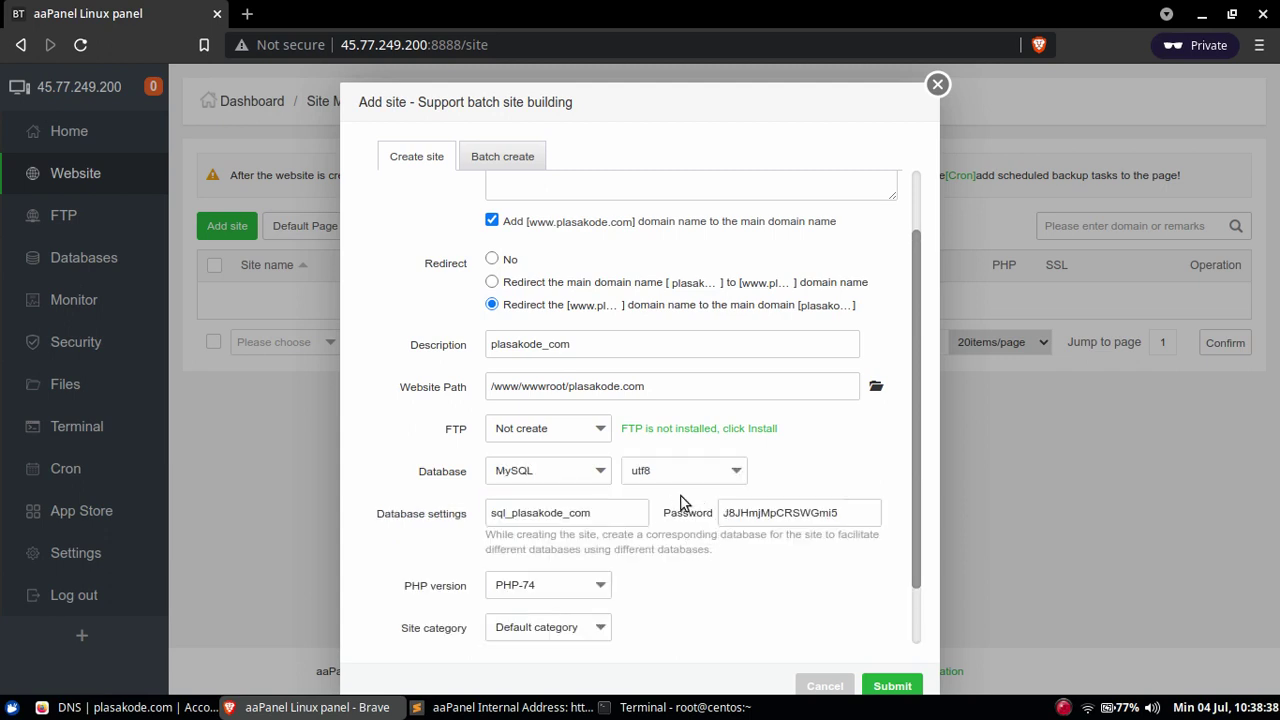
Step: Review the site settings with PHP version PHP-74, submit the new site and dismiss the database user profile
scroll(695, 512, "down", 1)
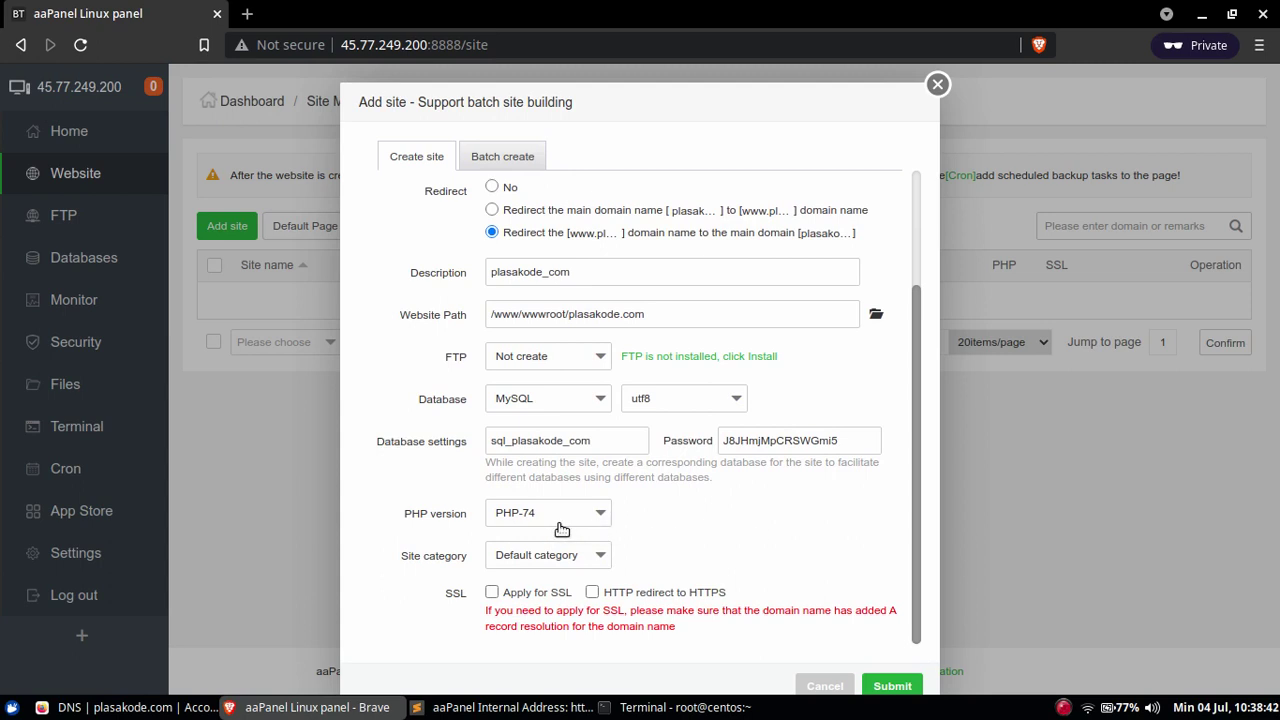
left_click_drag(915, 522, 922, 354)
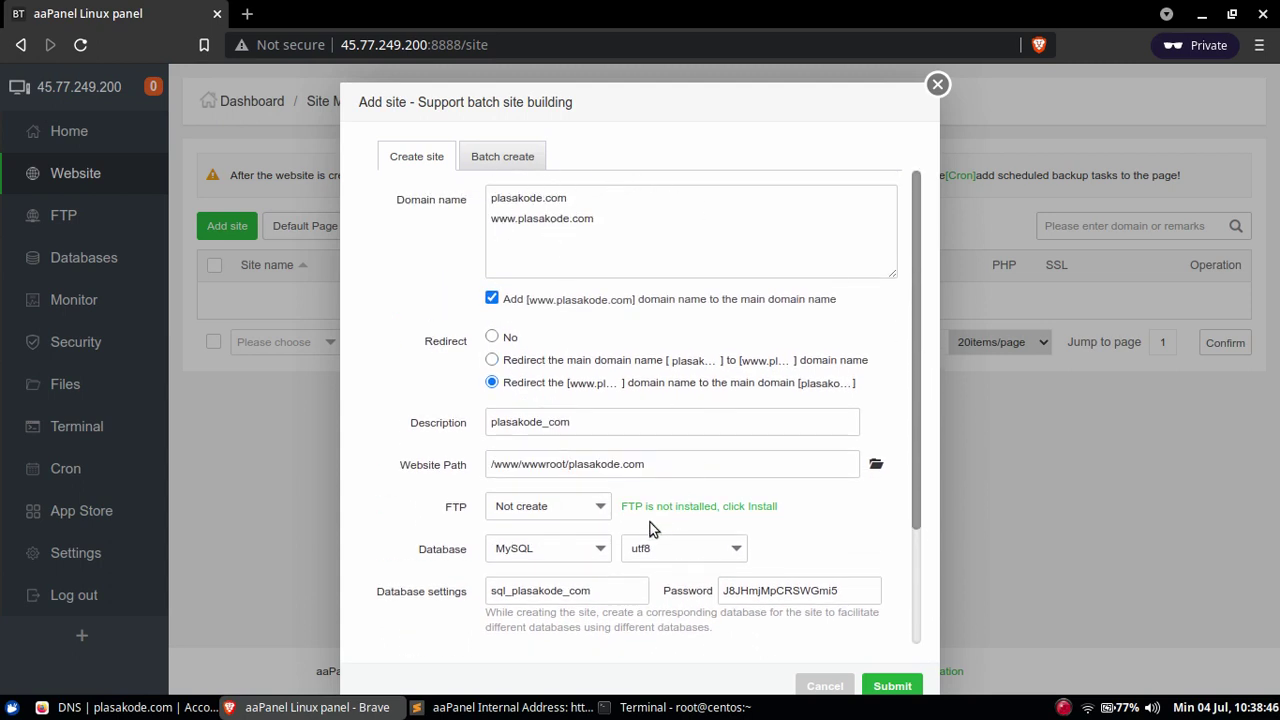
scroll(666, 590, "down", 3)
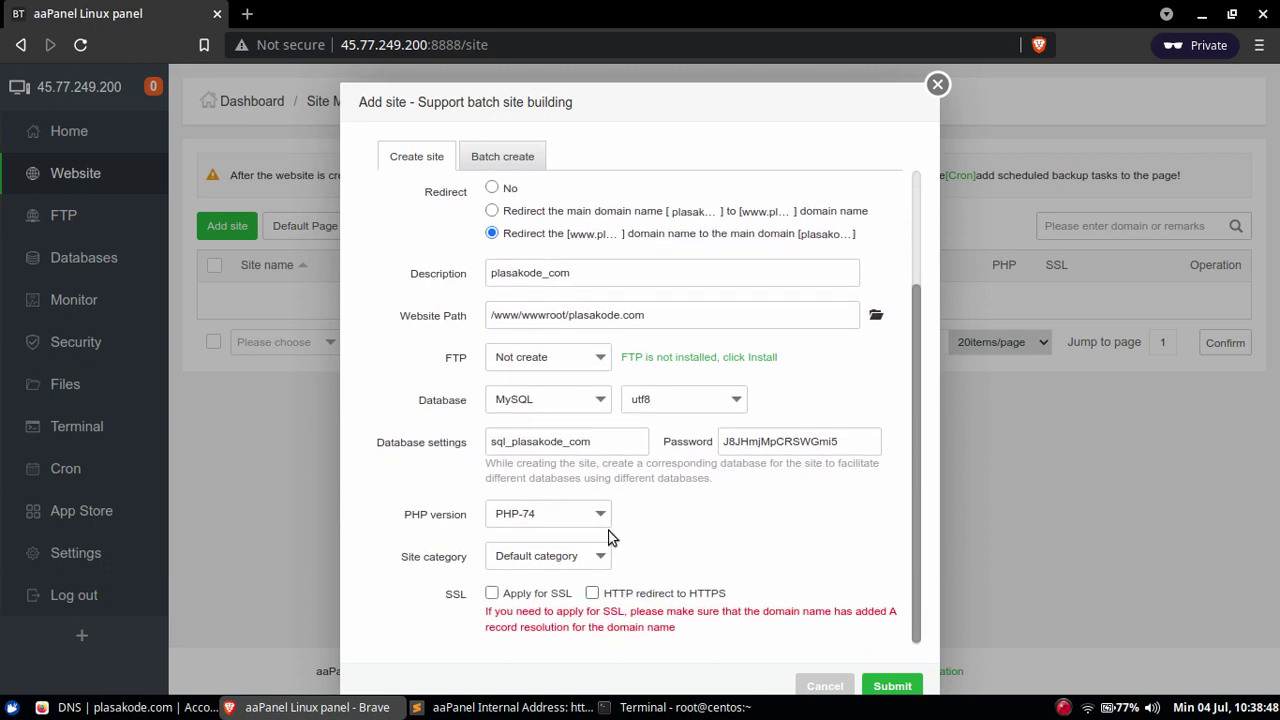
left_click(592, 522)
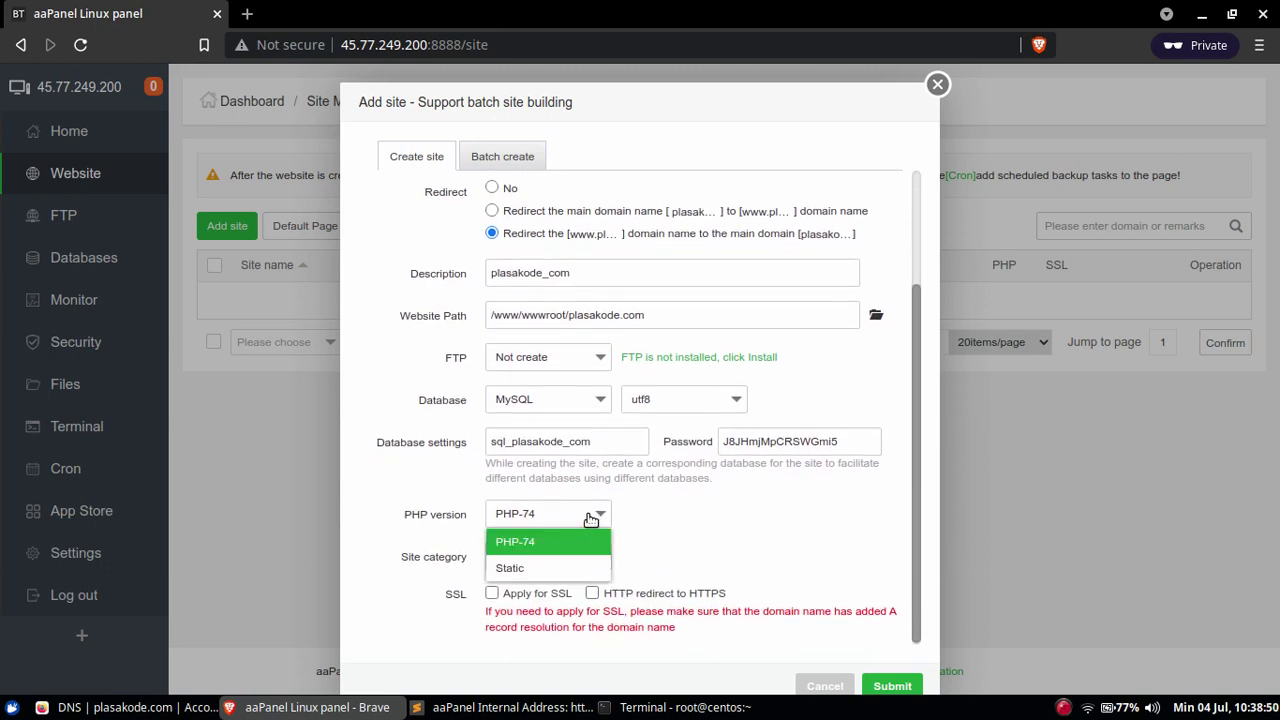
left_click(628, 522)
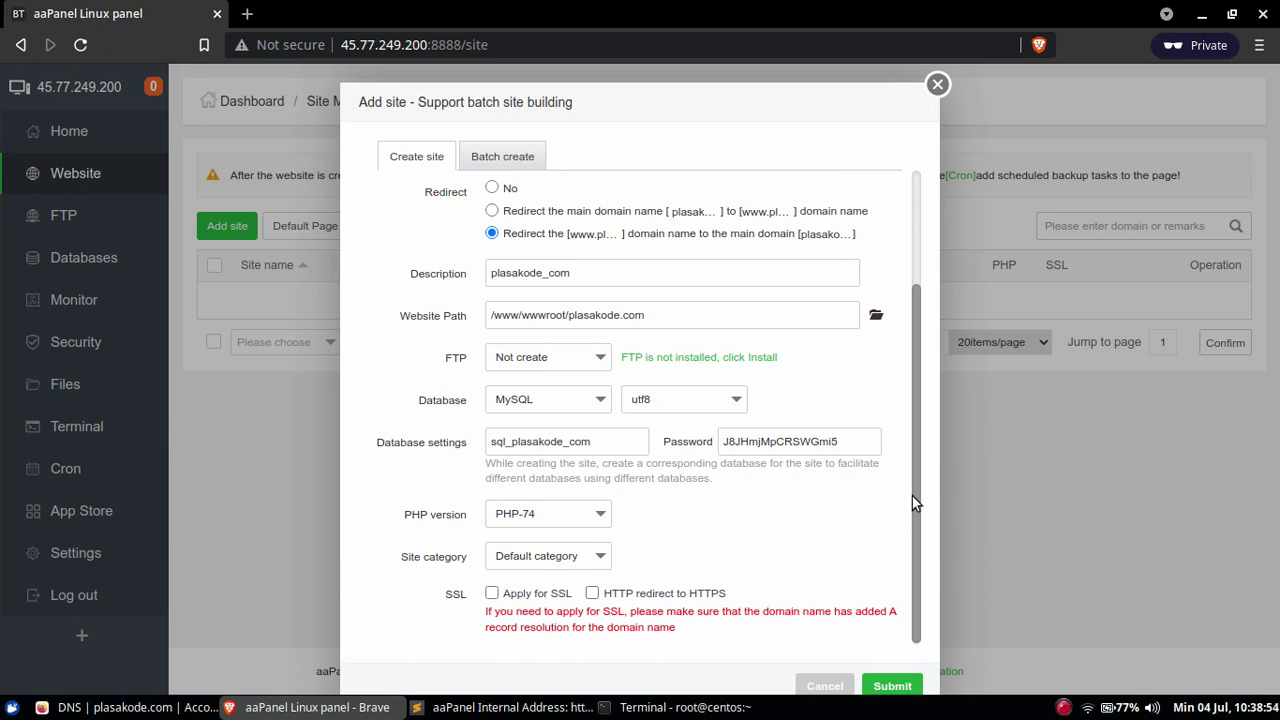
scroll(912, 496, "down", 1)
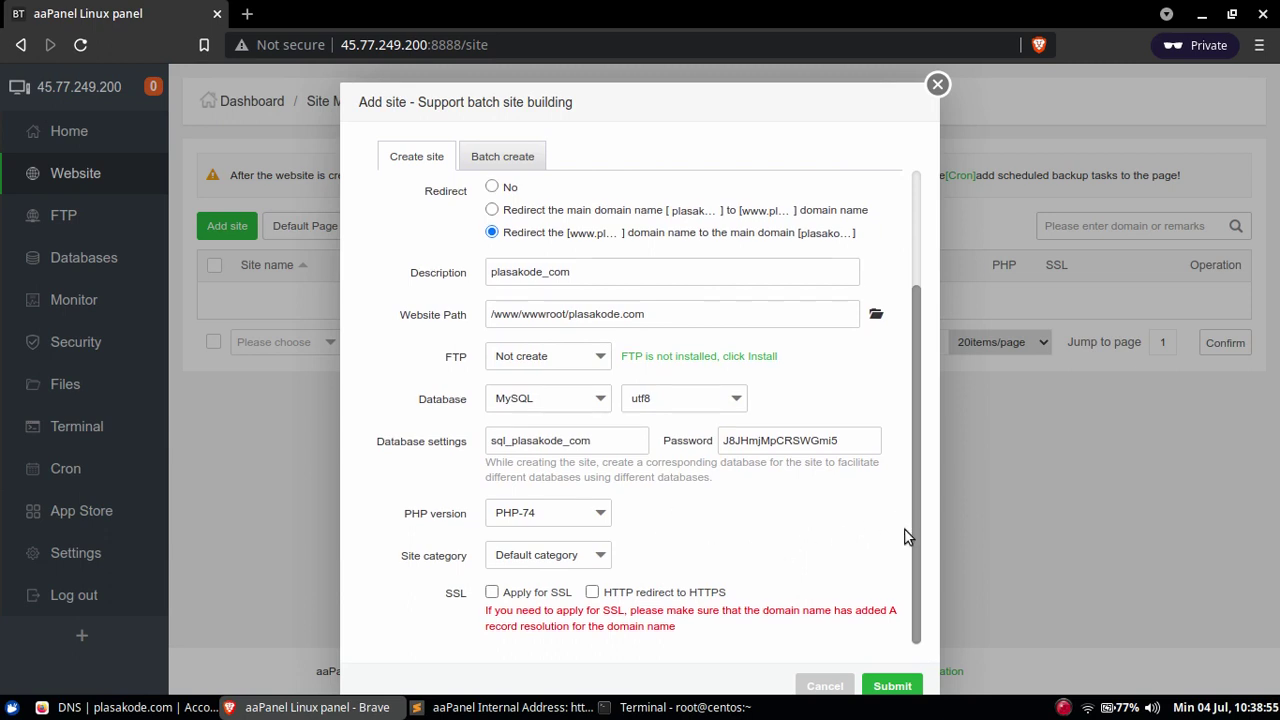
left_click(890, 687)
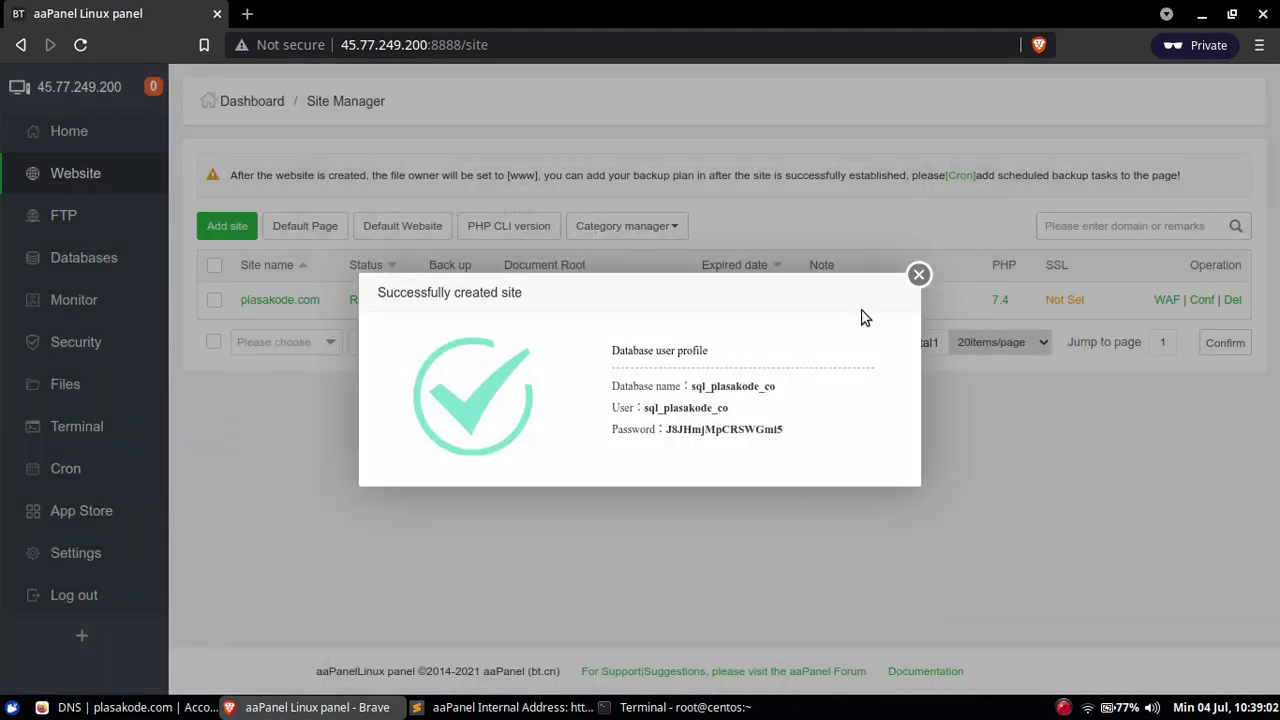
left_click(918, 274)
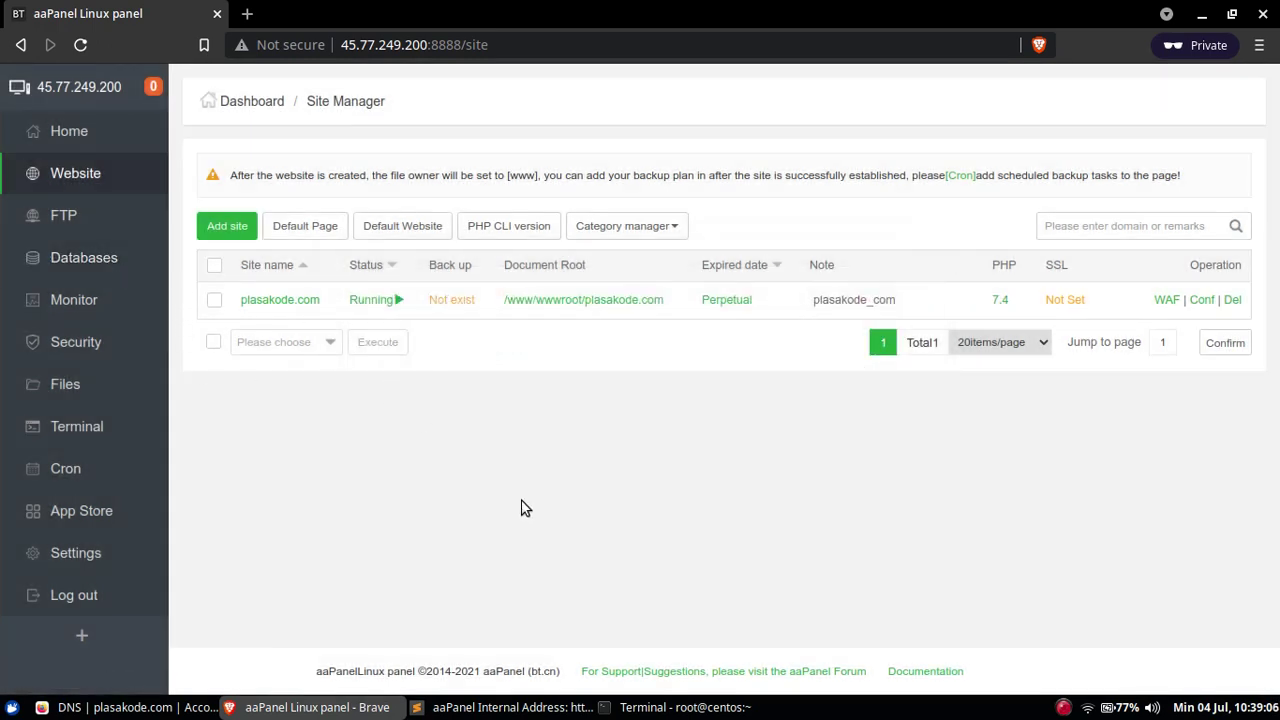
Step: Check plasakode.com in a new browser tab and close that tab again
left_click(247, 13)
type("plasakode.com")
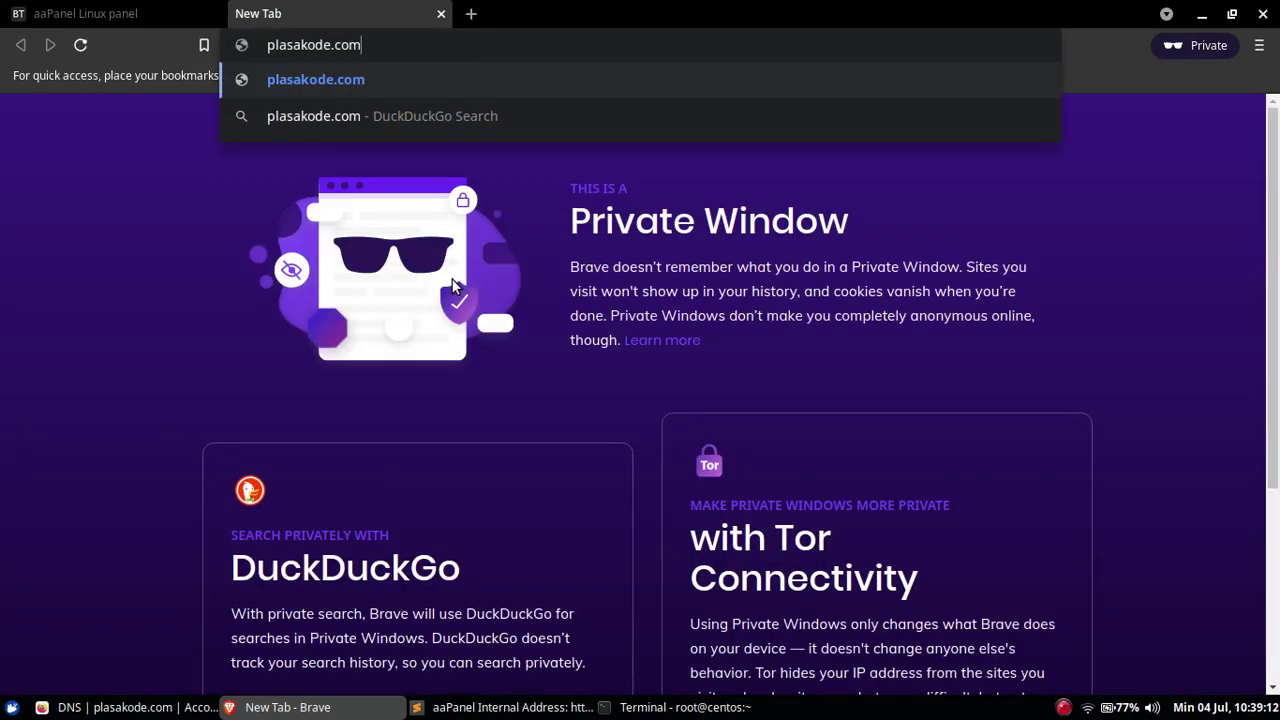
key("Return")
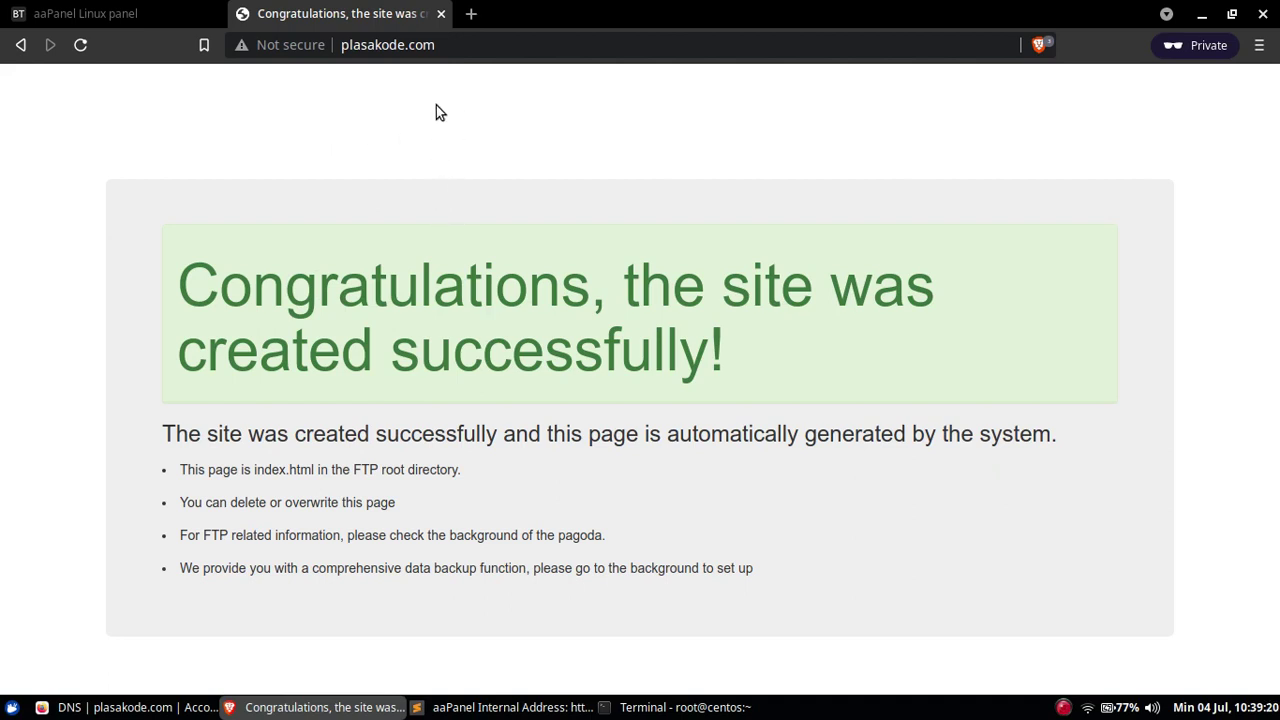
left_click(441, 14)
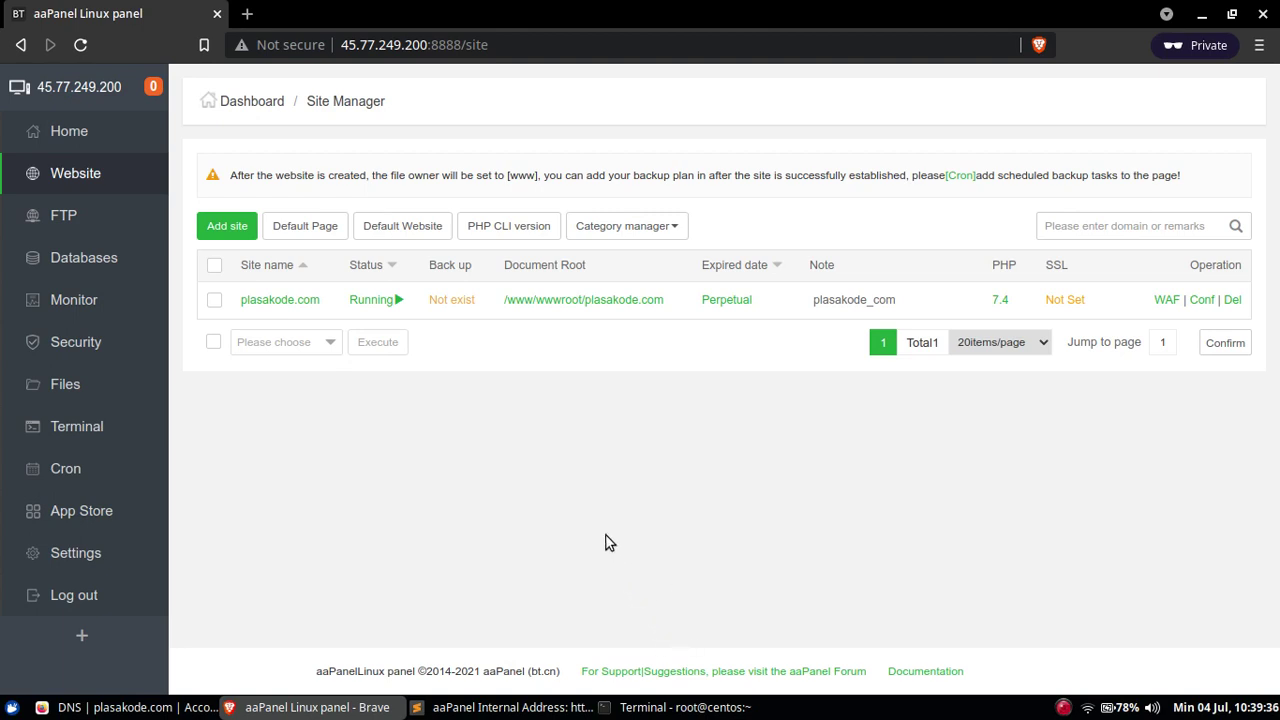
left_click(689, 716)
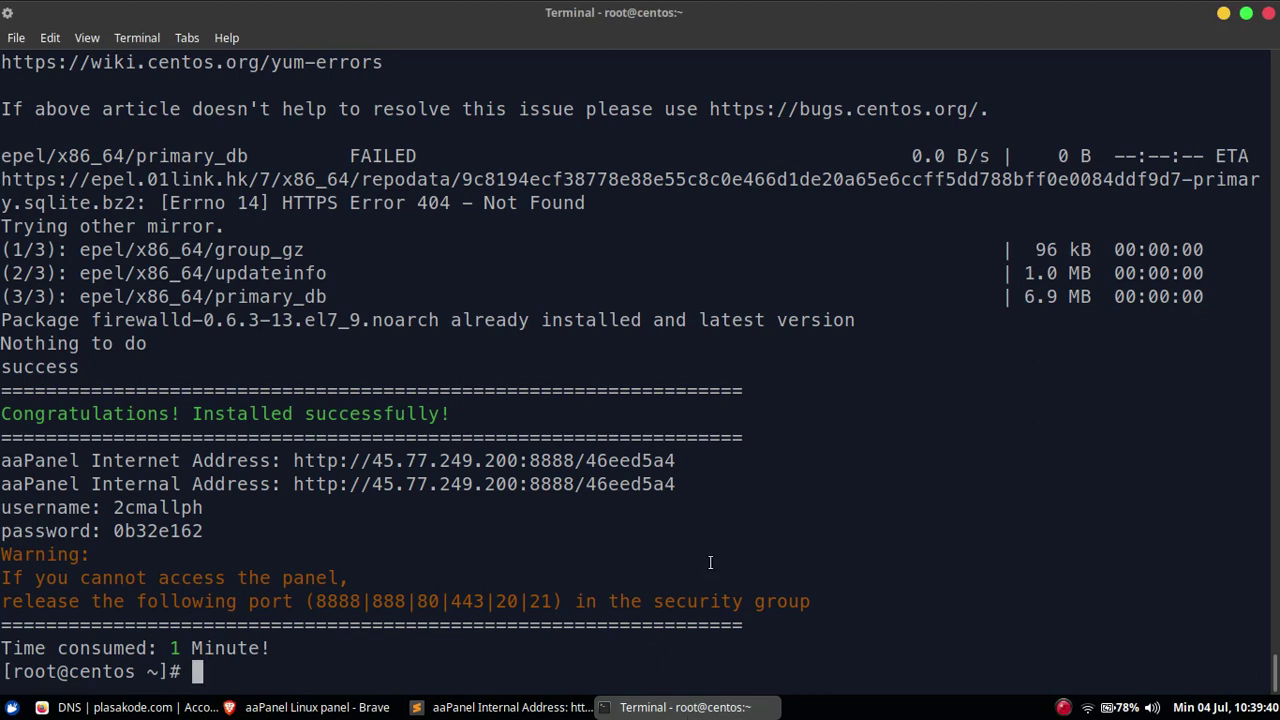
key("ctrl+l")
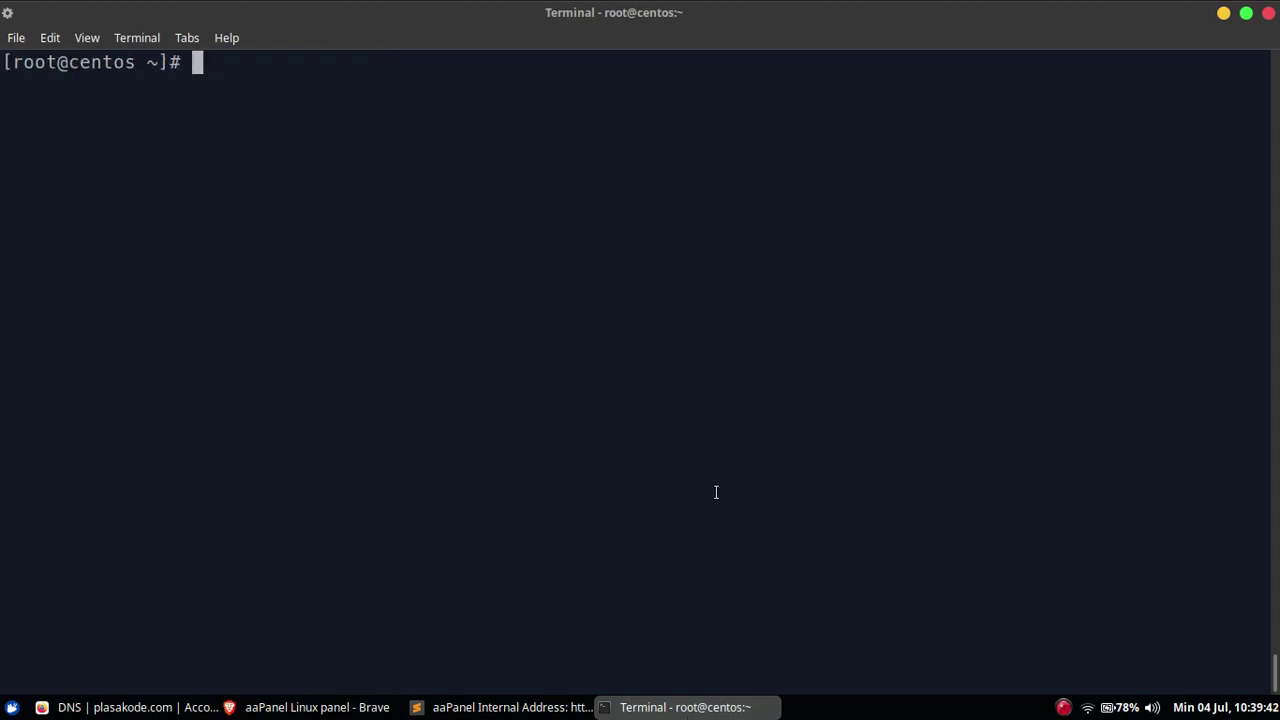
left_click(505, 707)
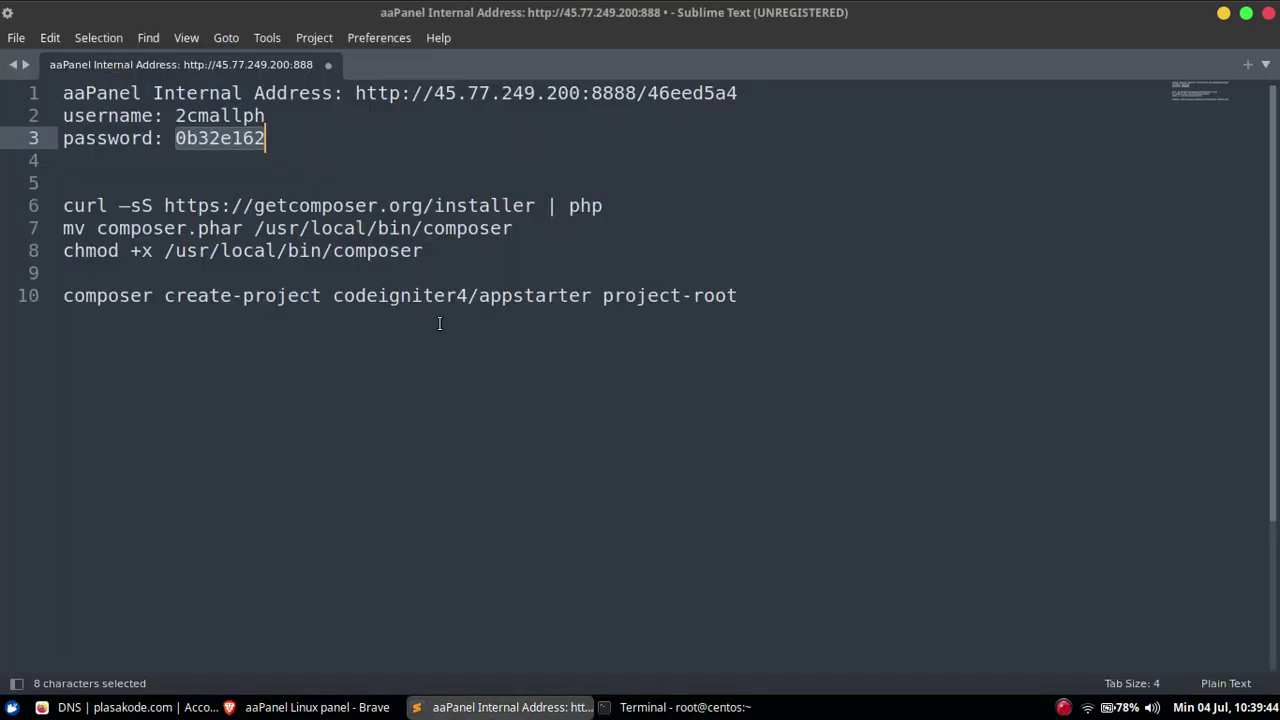
left_click(605, 212)
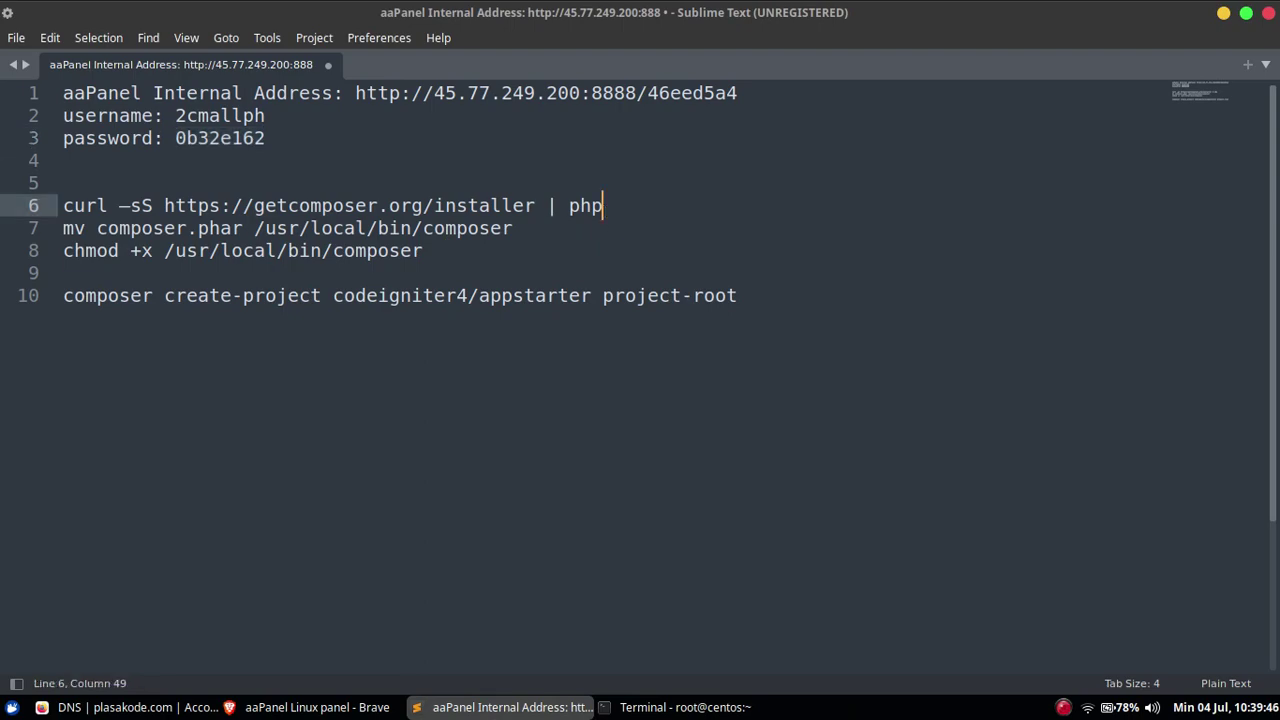
key("ctrl+c")
key("alt+Tab")
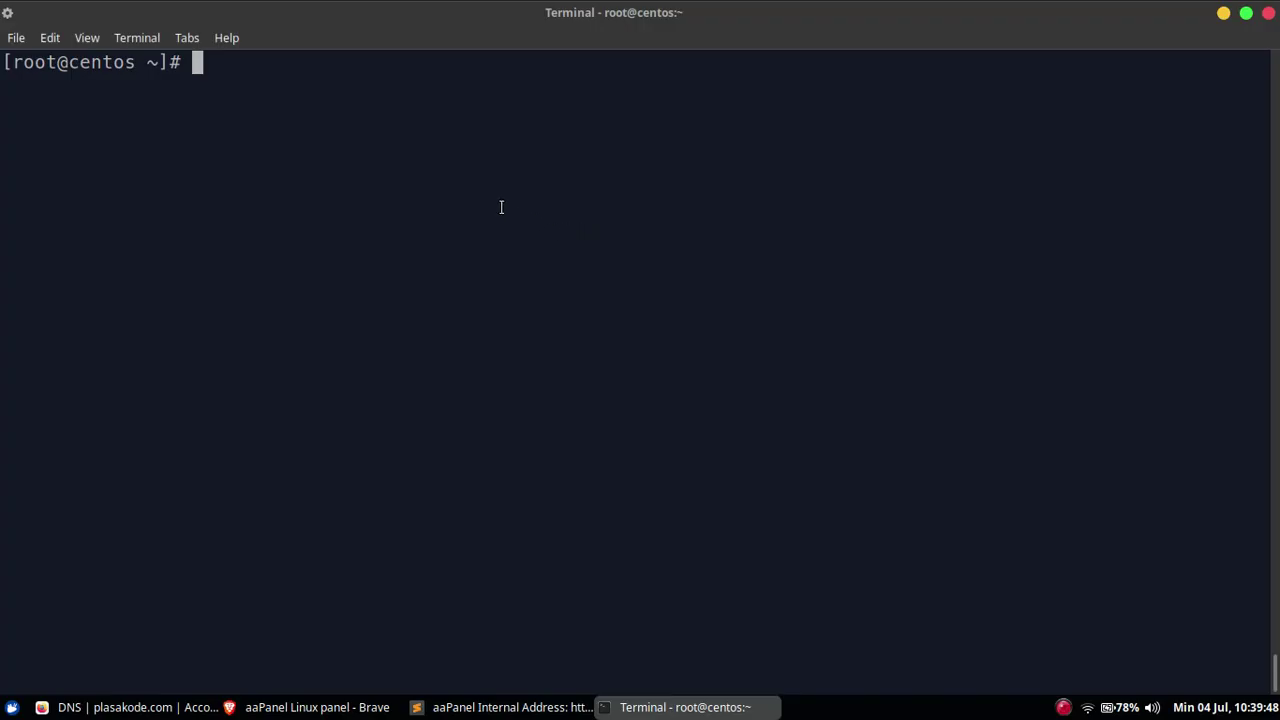
right_click(503, 206)
left_click(555, 314)
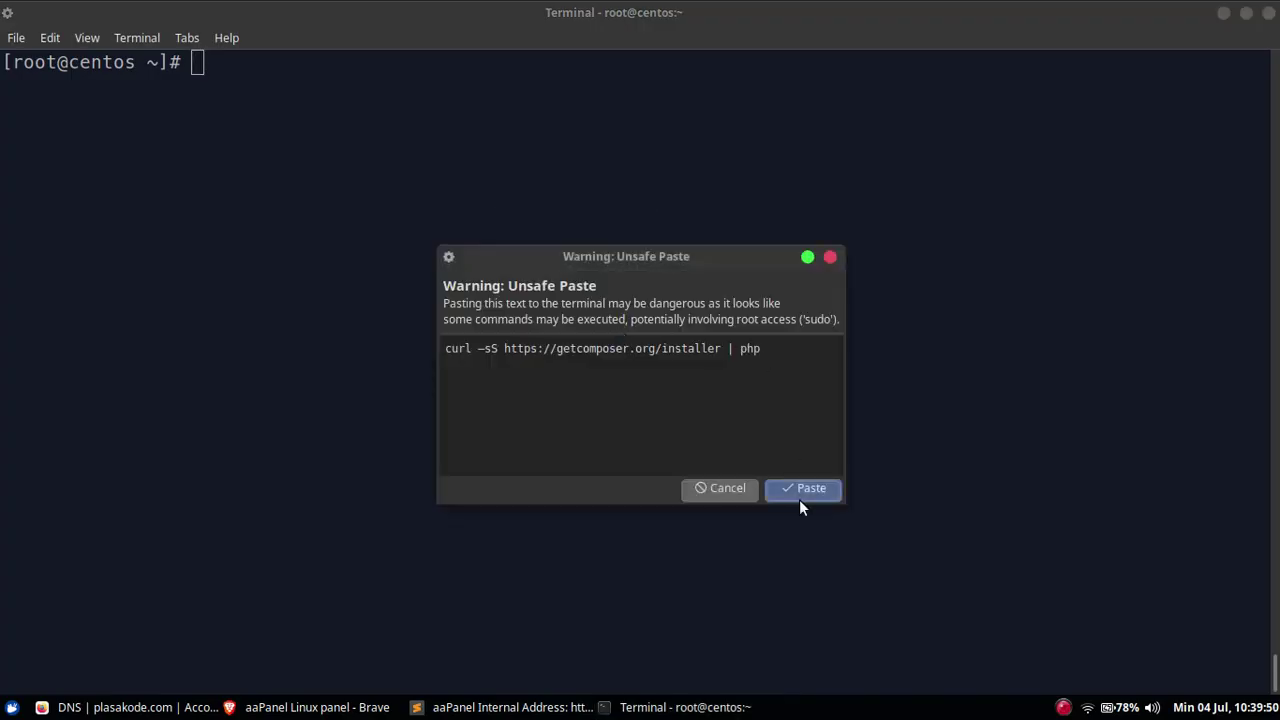
left_click(803, 488)
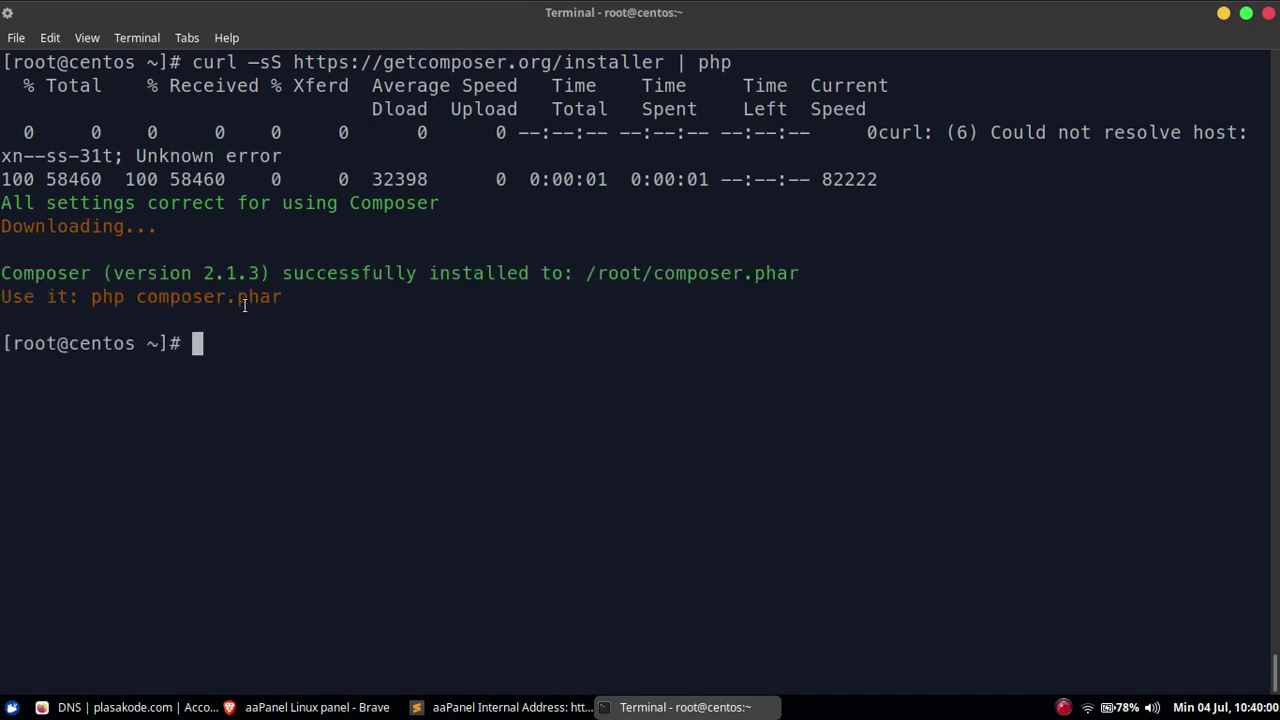
Step: Copy mv composer.phar /usr/local/bin/composer from the Sublime Text notes and run it in the terminal
key("alt+Tab")
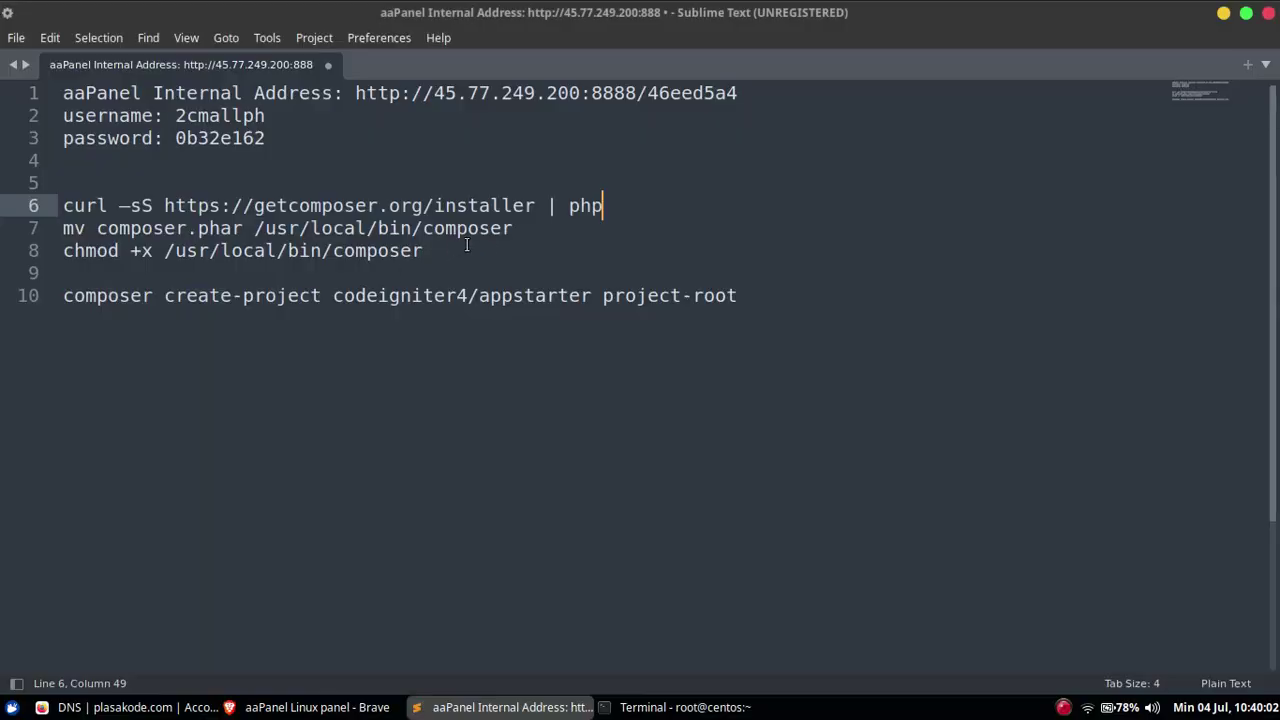
left_click(508, 230)
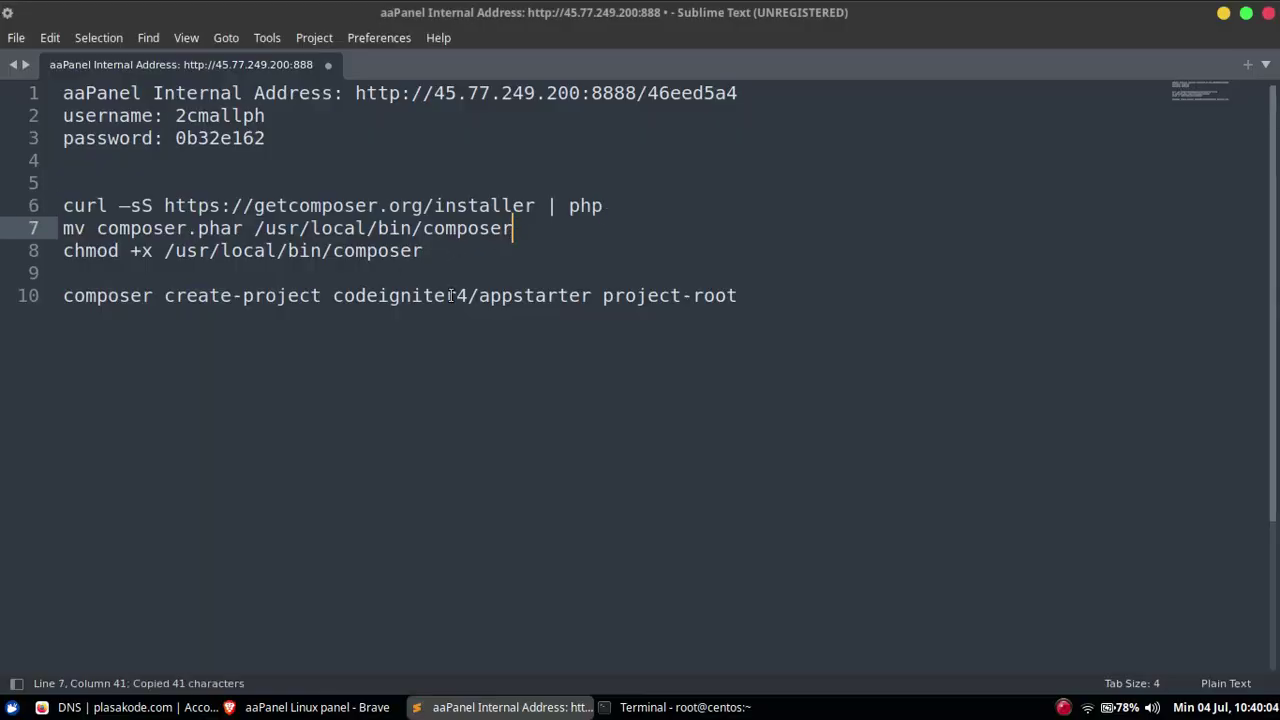
key("alt+Tab")
right_click(378, 310)
left_click(405, 414)
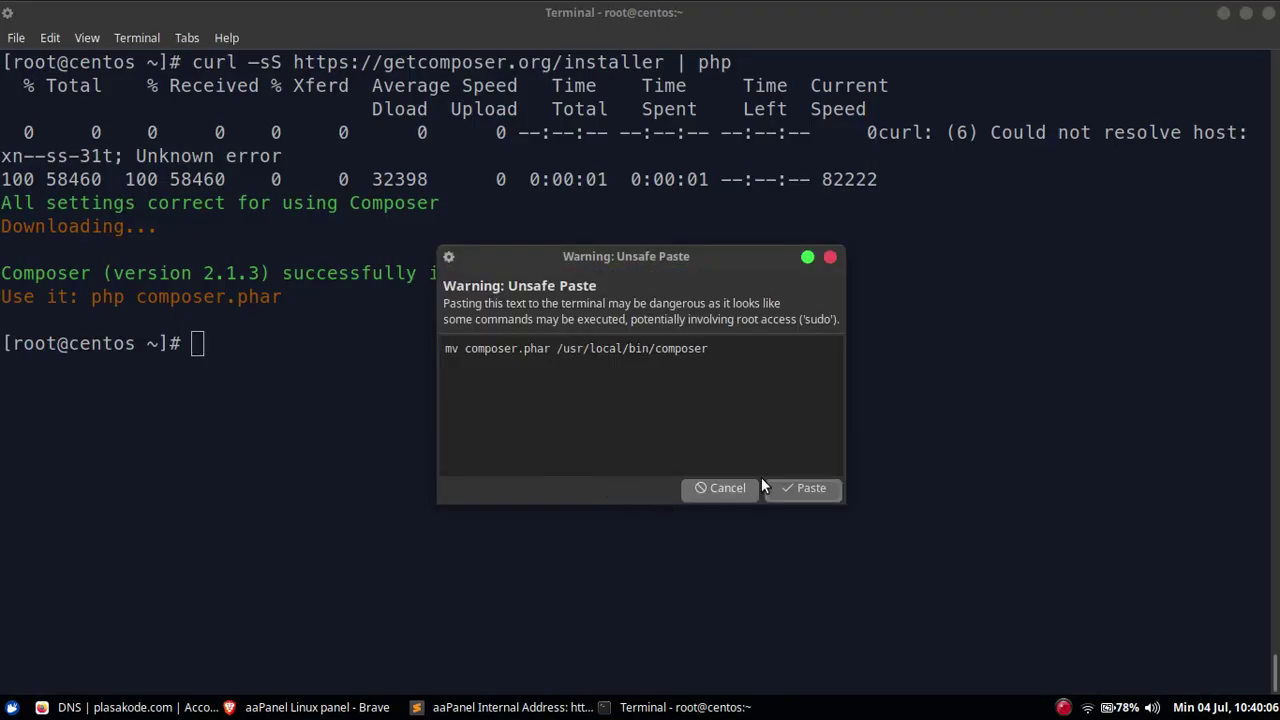
left_click(800, 489)
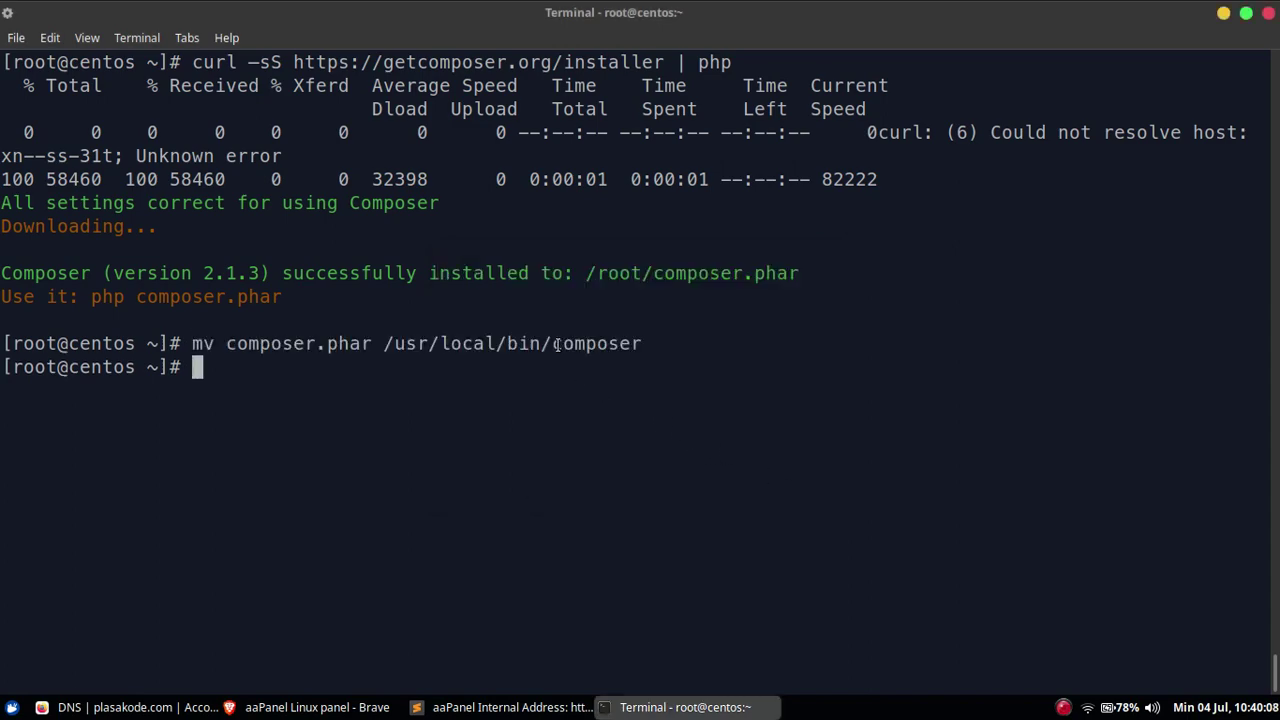
Step: Copy chmod +x /usr/local/bin/composer from the Sublime Text notes and run it in the server terminal
key("alt+Tab")
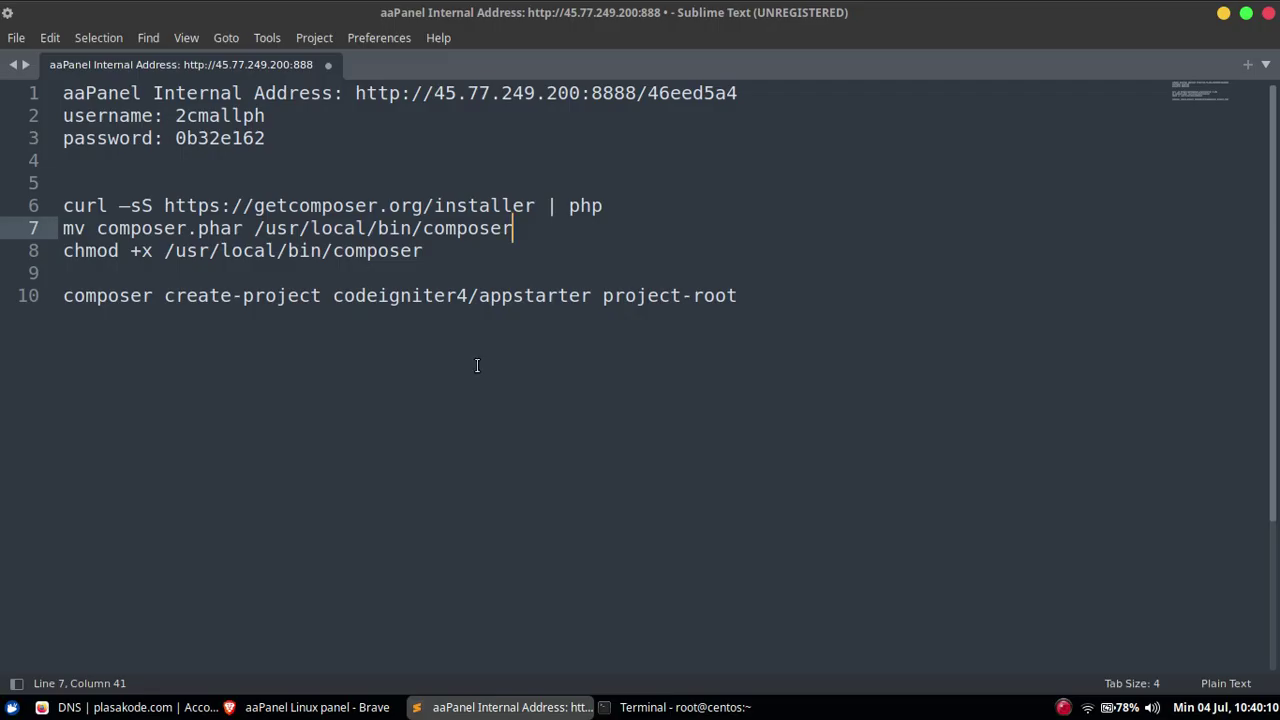
left_click(441, 250)
key("ctrl+c")
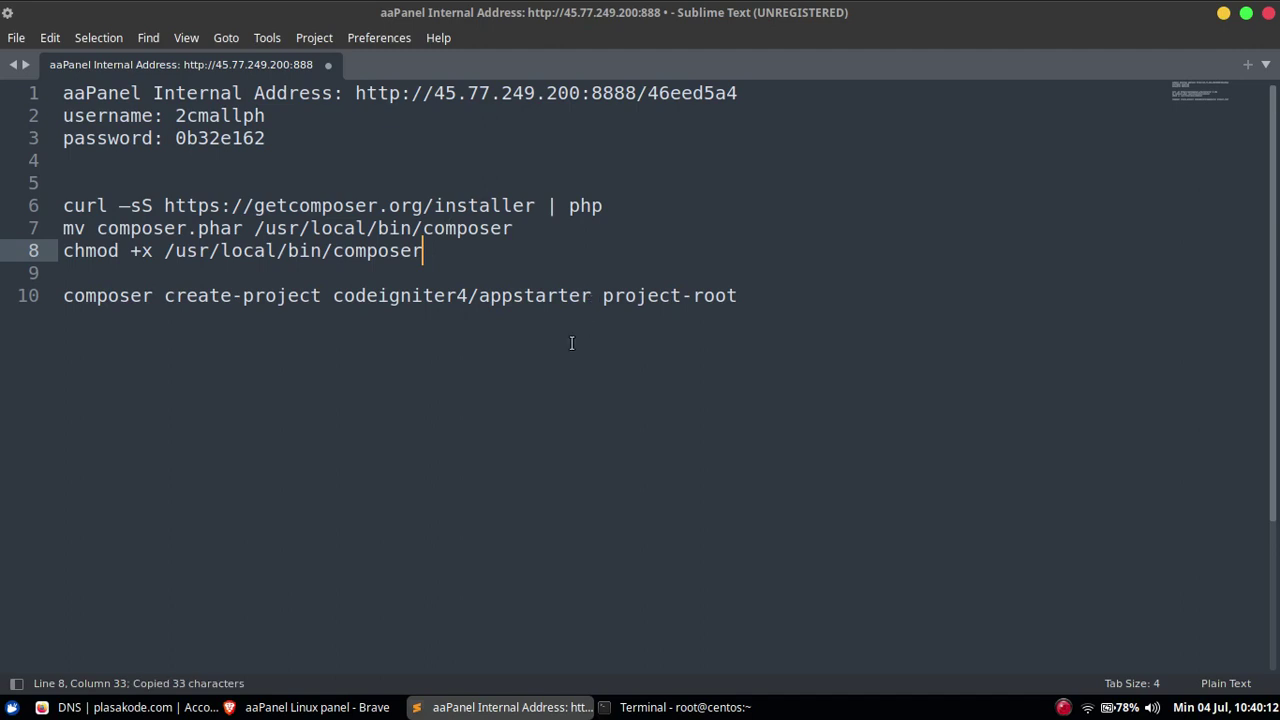
key("alt+Tab")
right_click(451, 414)
left_click(499, 518)
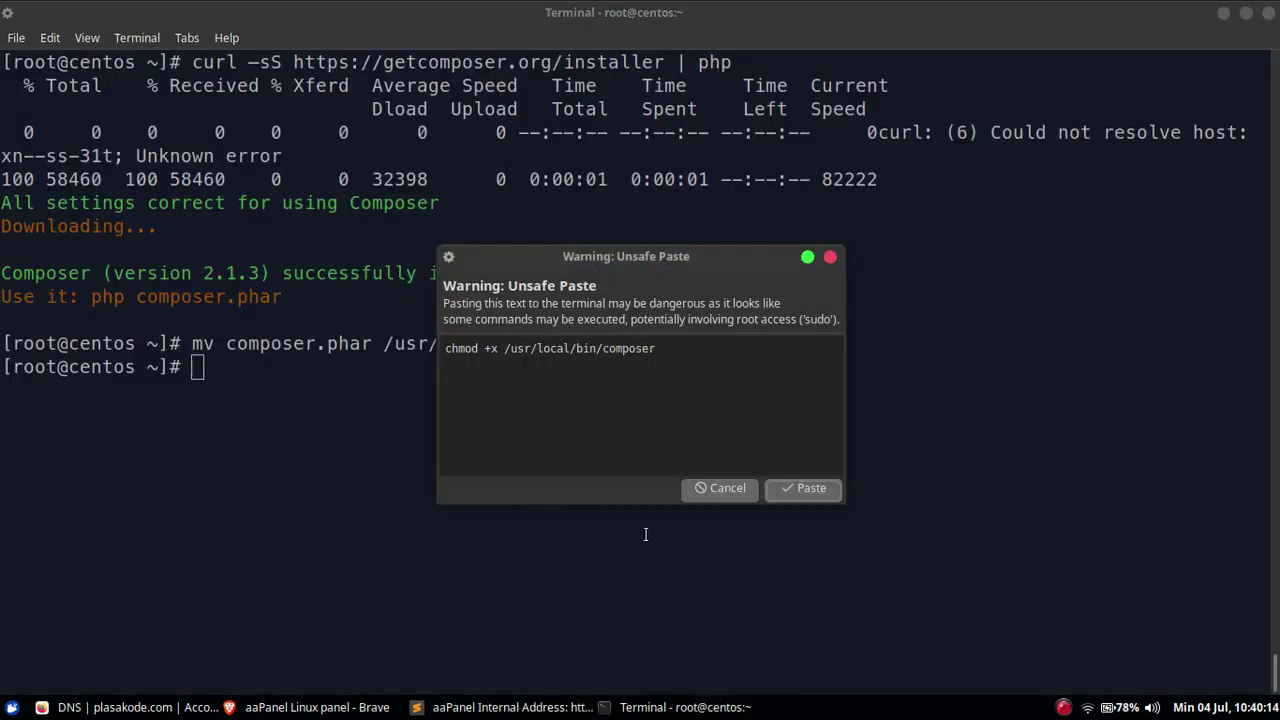
left_click(803, 489)
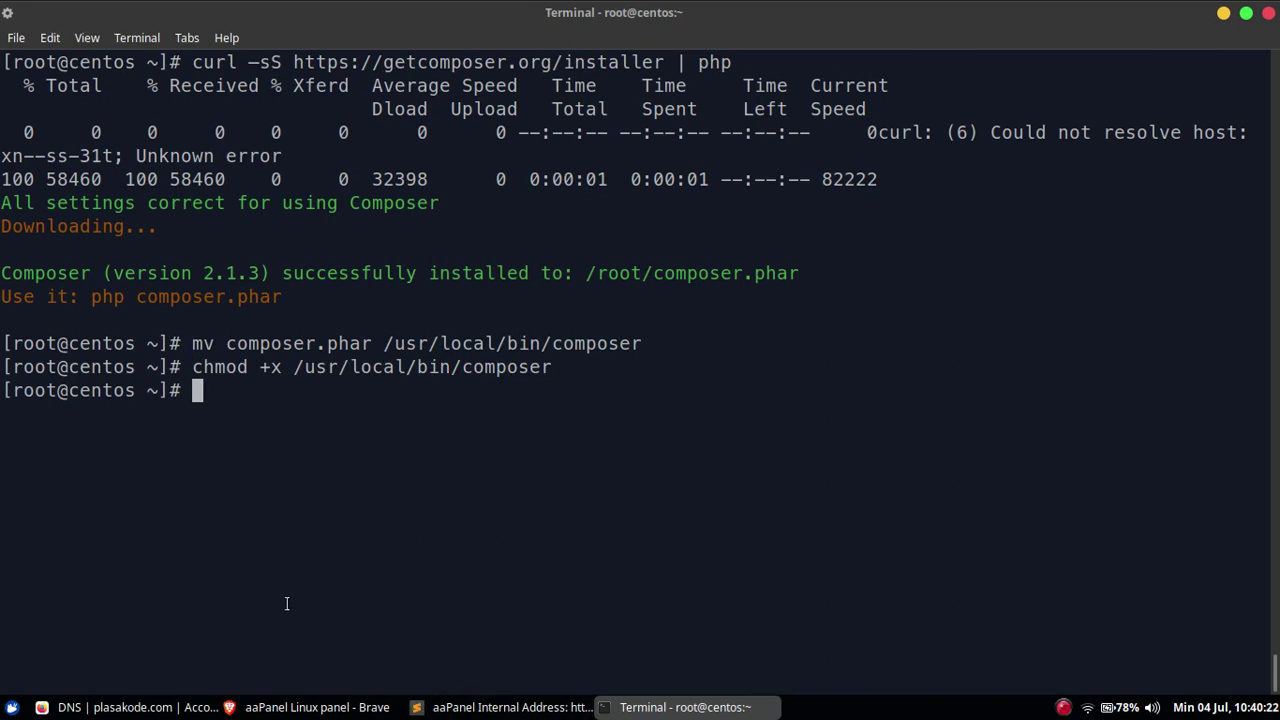
Step: Copy the plasakode.com document root path from aaPanel and run cd /www/wwwroot/plasakode.com in the server terminal
left_click(280, 710)
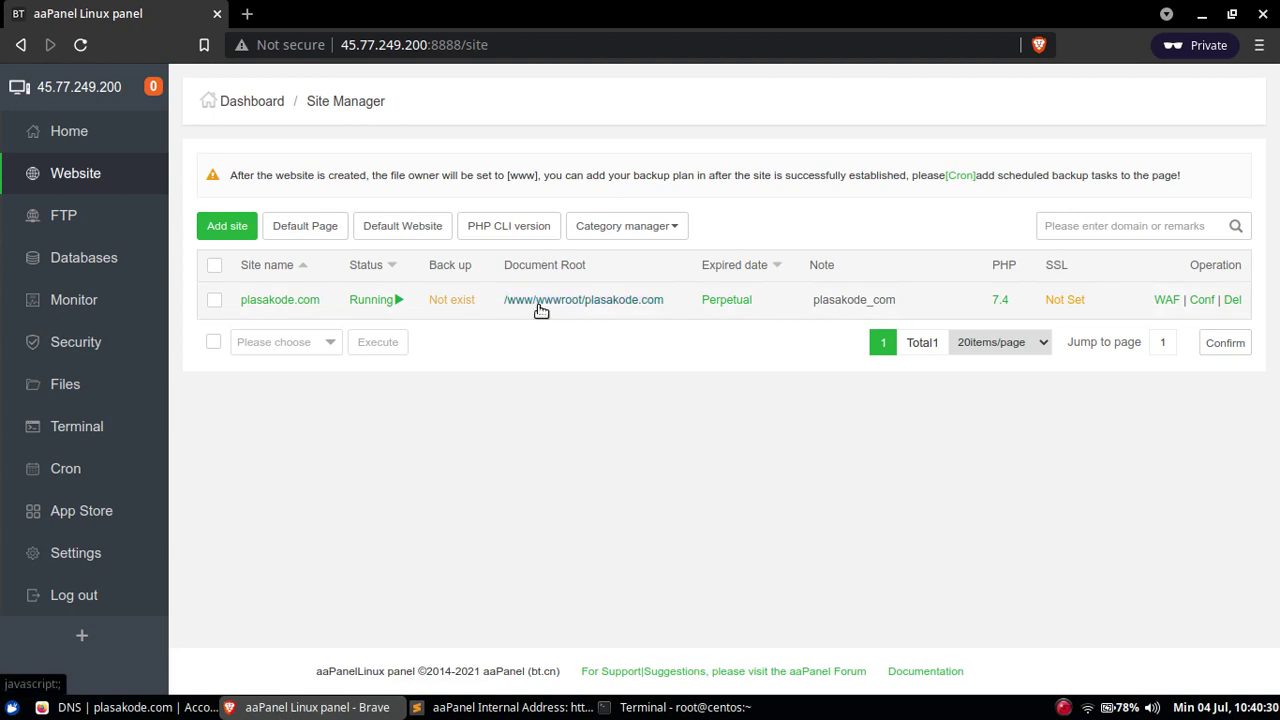
left_click(610, 302)
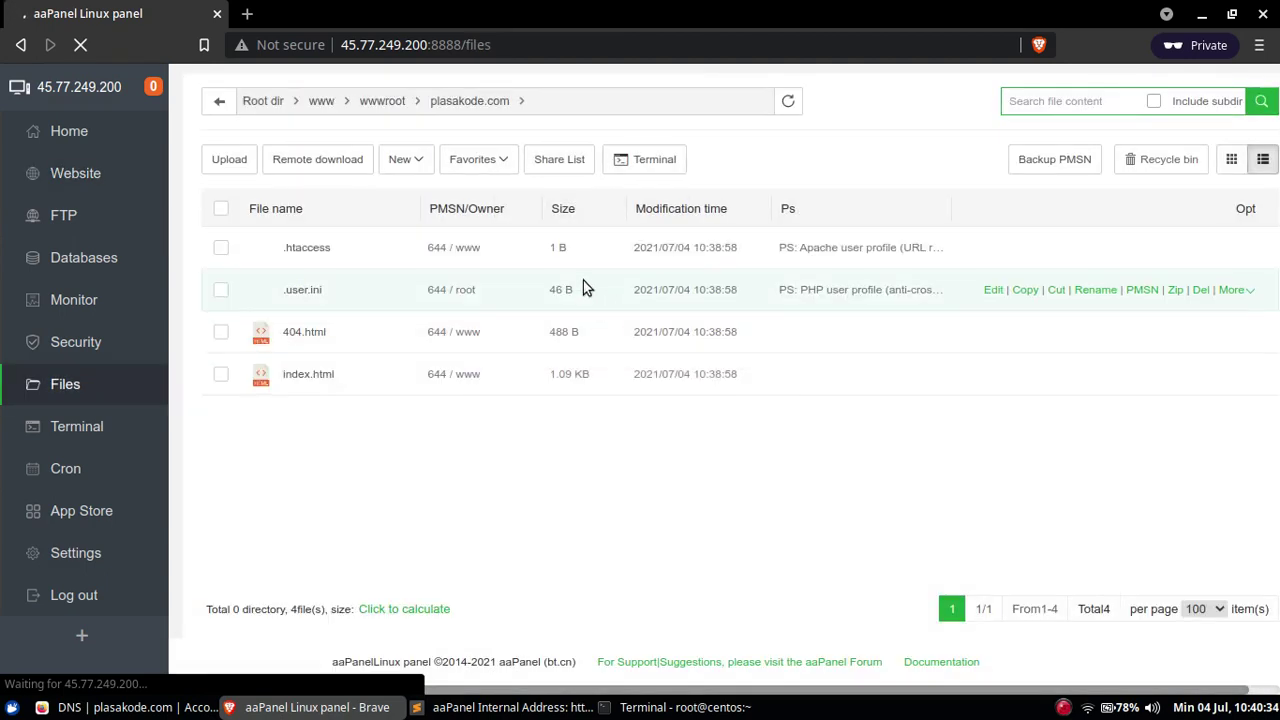
left_click(567, 104)
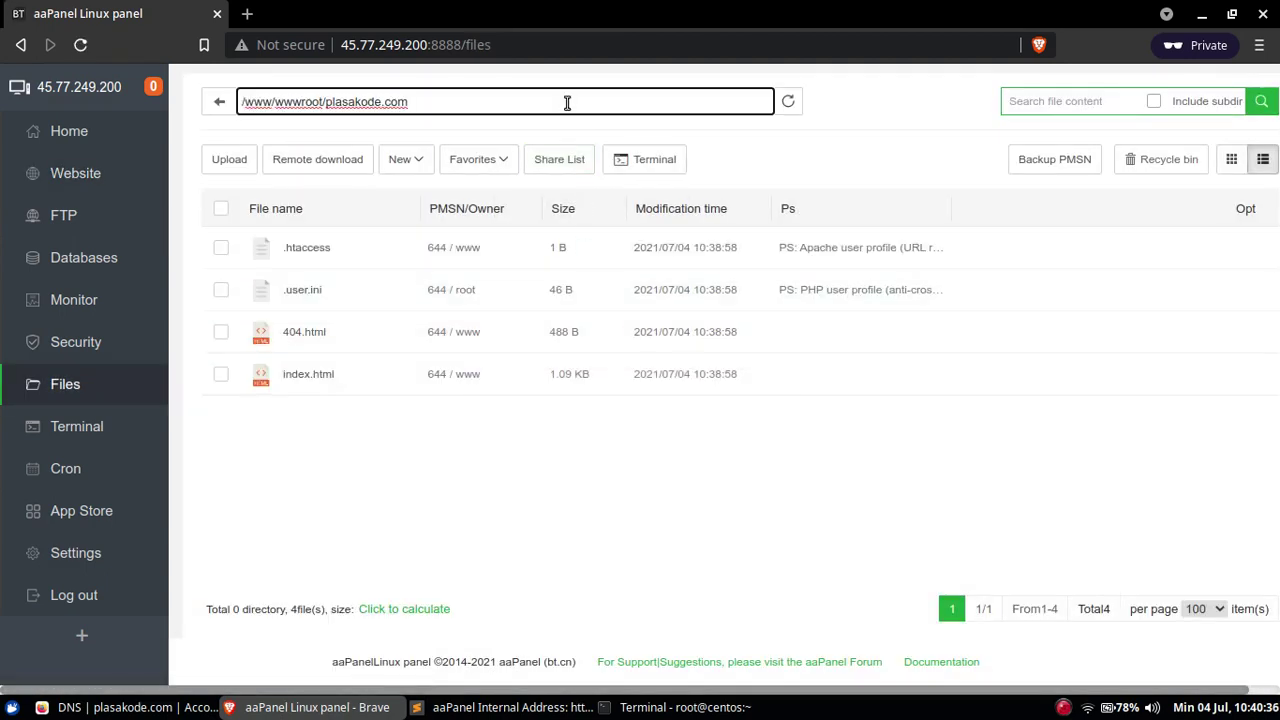
key("ctrl+a")
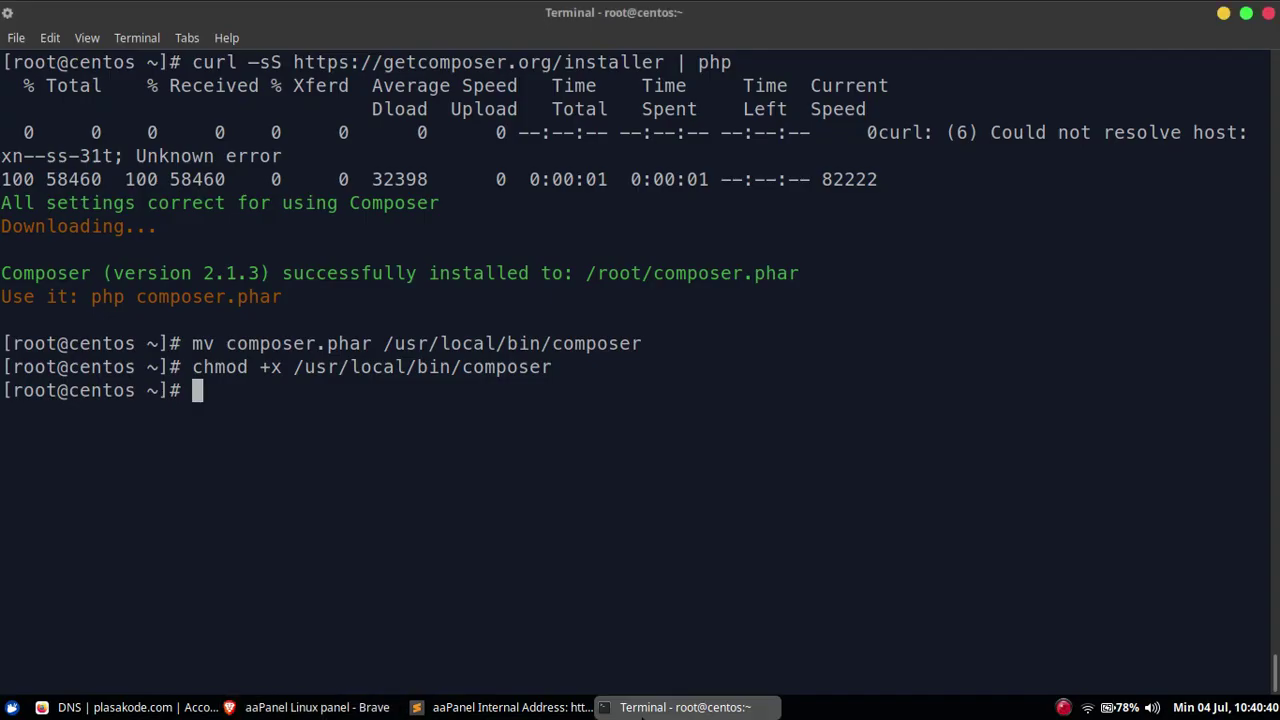
left_click(643, 712)
type("cd")
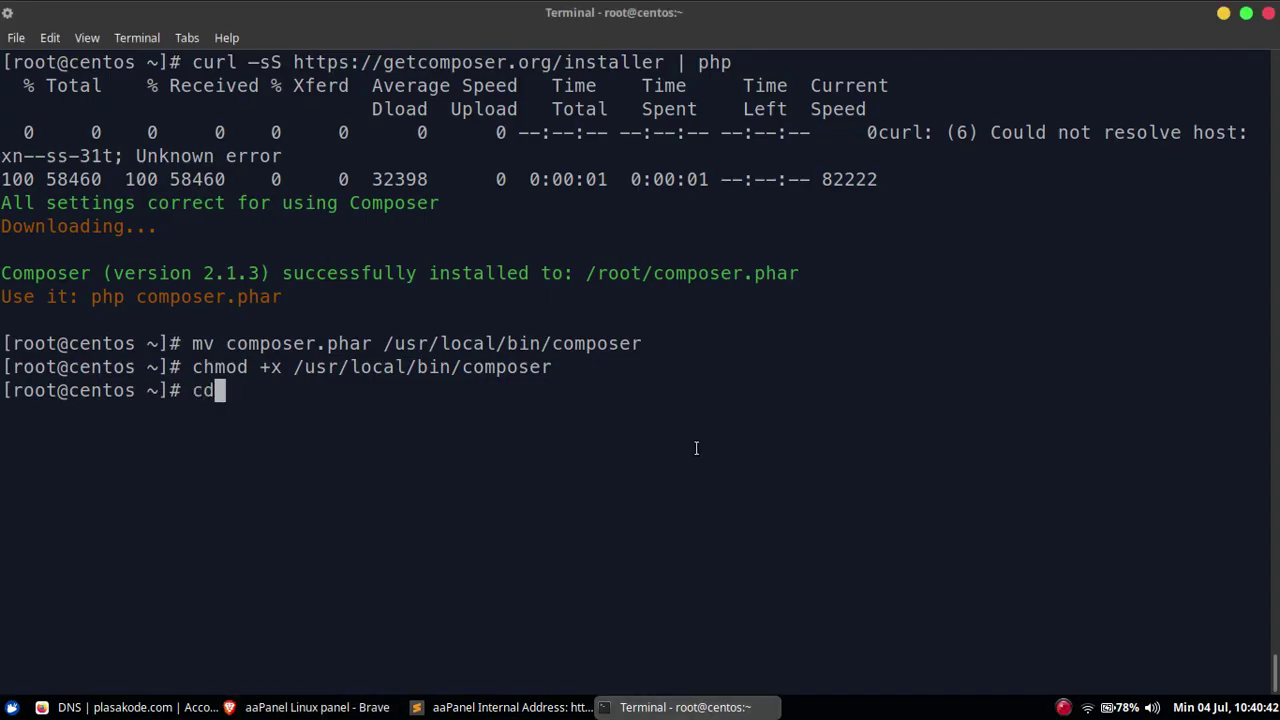
right_click(696, 448)
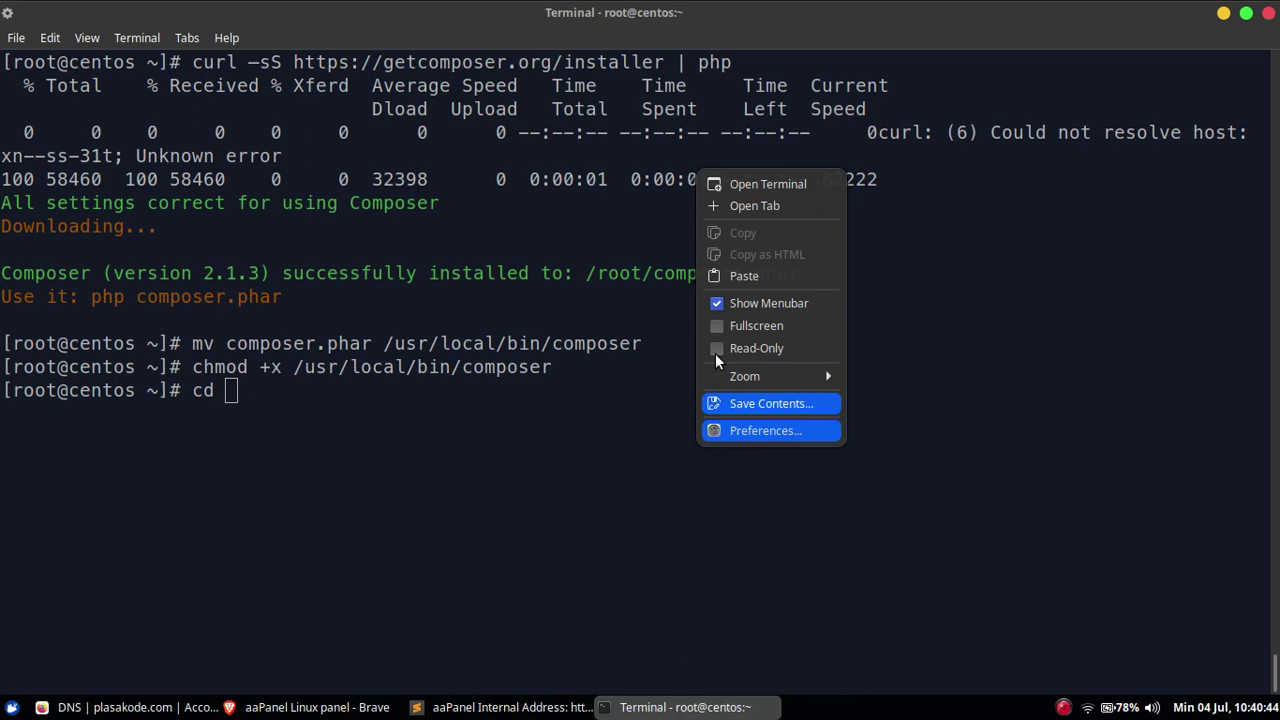
left_click(738, 270)
key("Return")
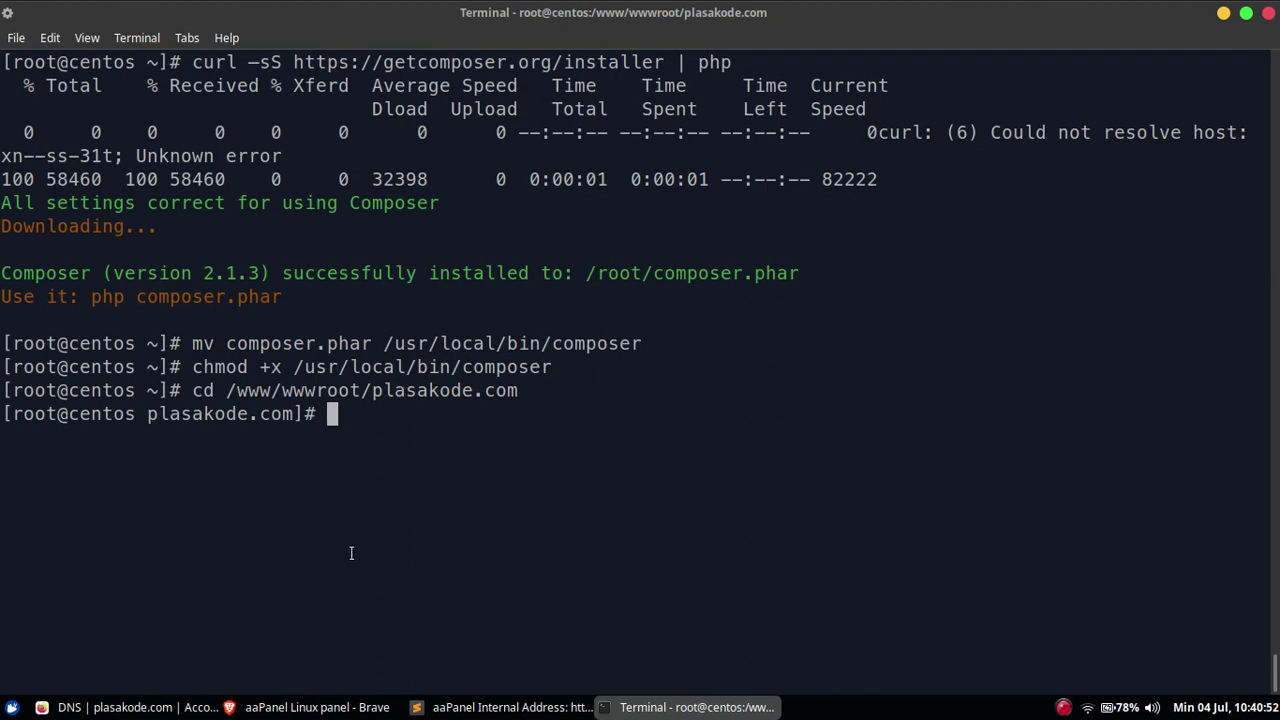
Step: In aaPanel, turn off the Anti-XSS attack (open_basedir) protection in plasakode.com's site directory settings and close the site configuration
left_click(317, 707)
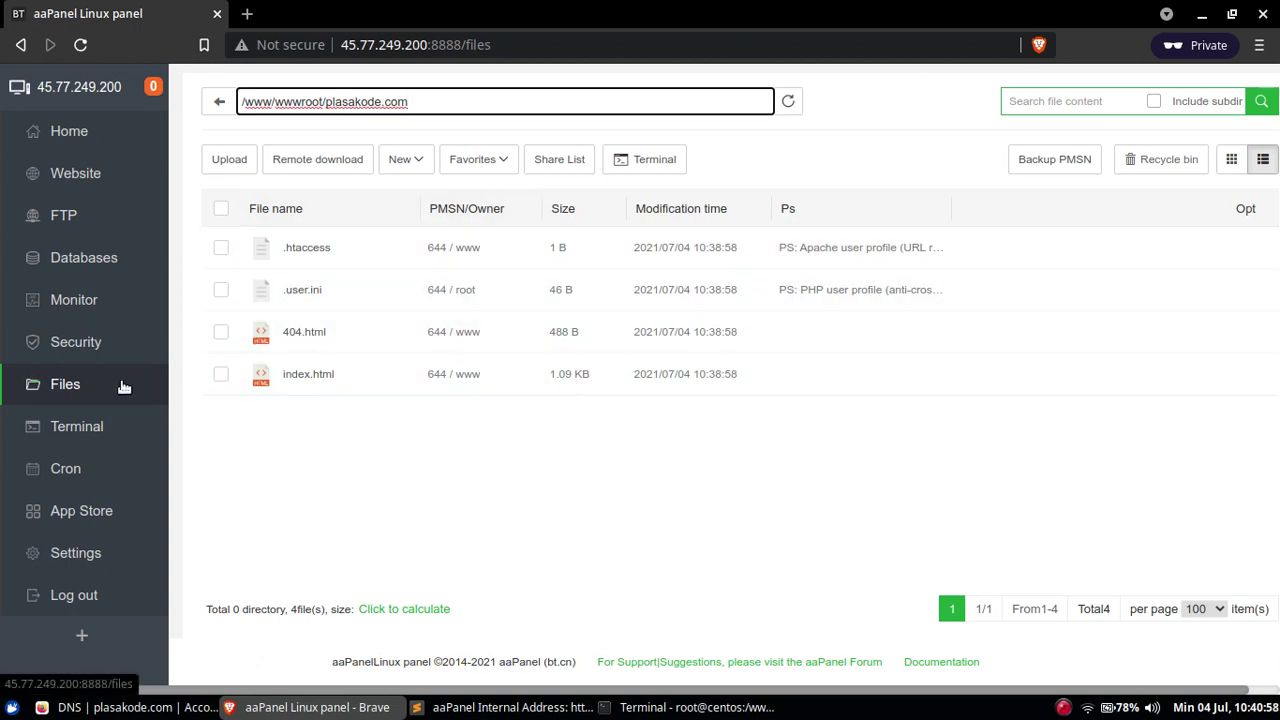
left_click(122, 170)
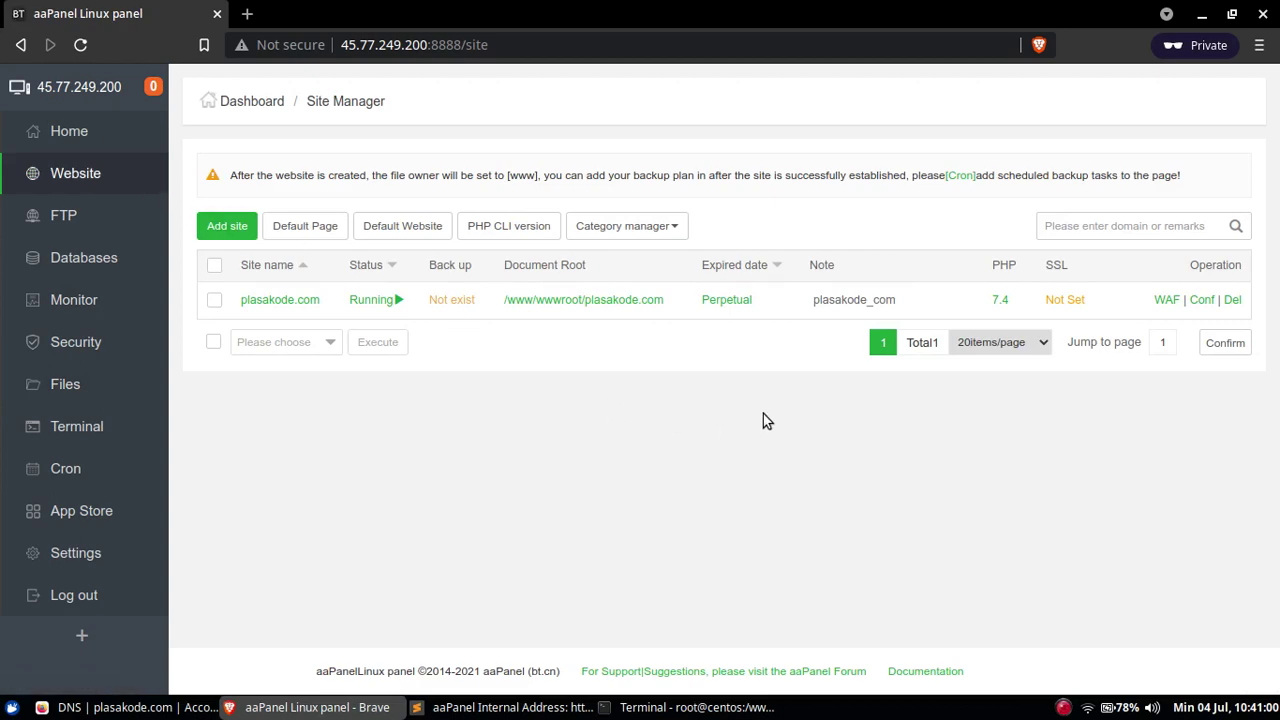
left_click(1202, 299)
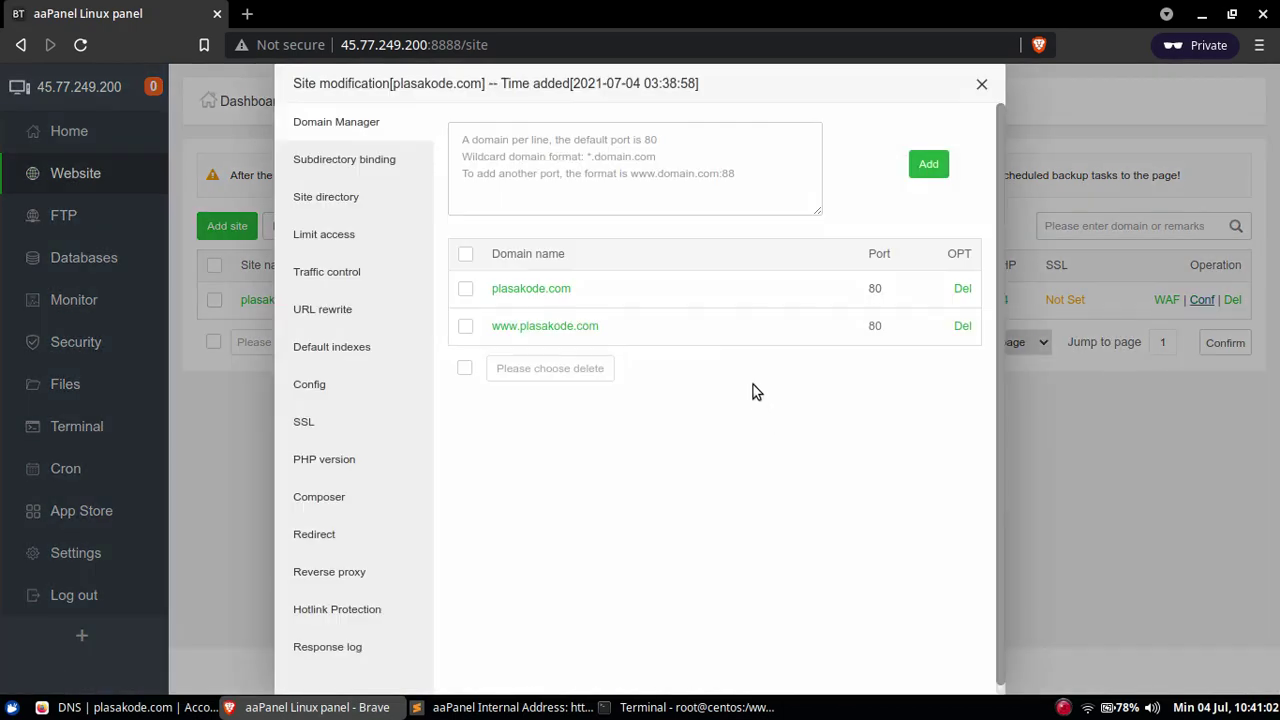
left_click(340, 198)
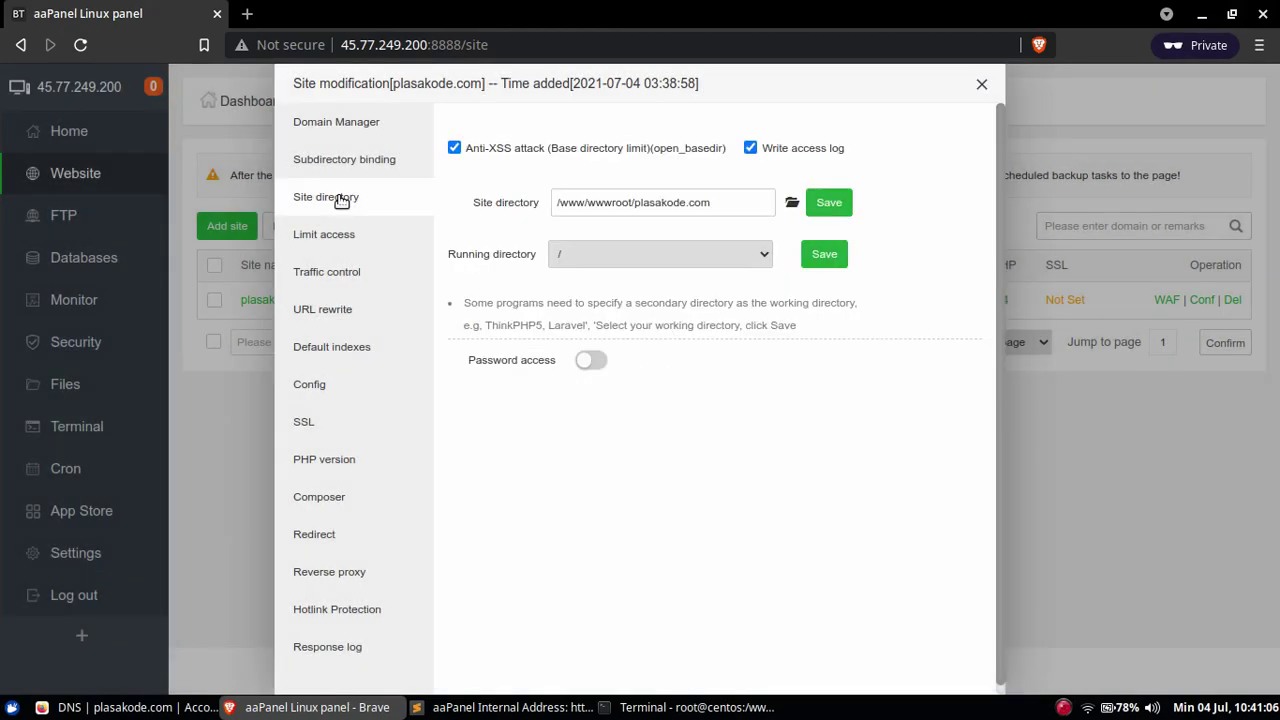
left_click(454, 148)
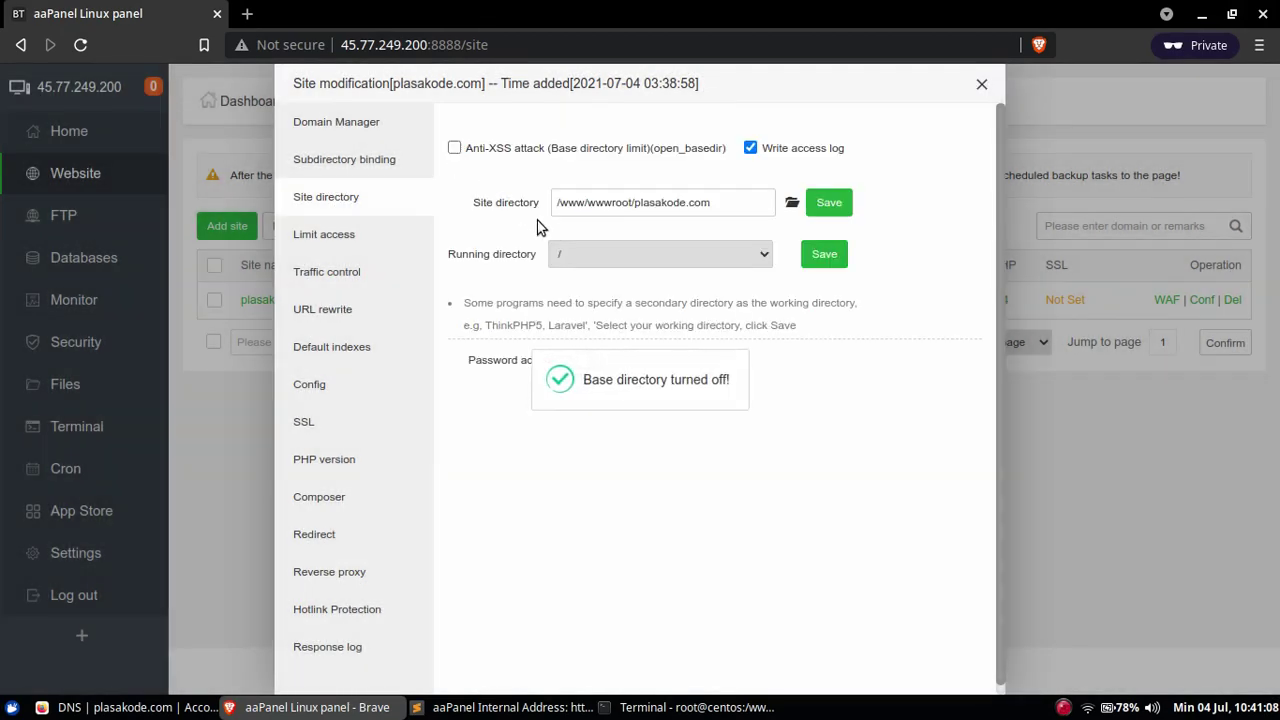
left_click(981, 85)
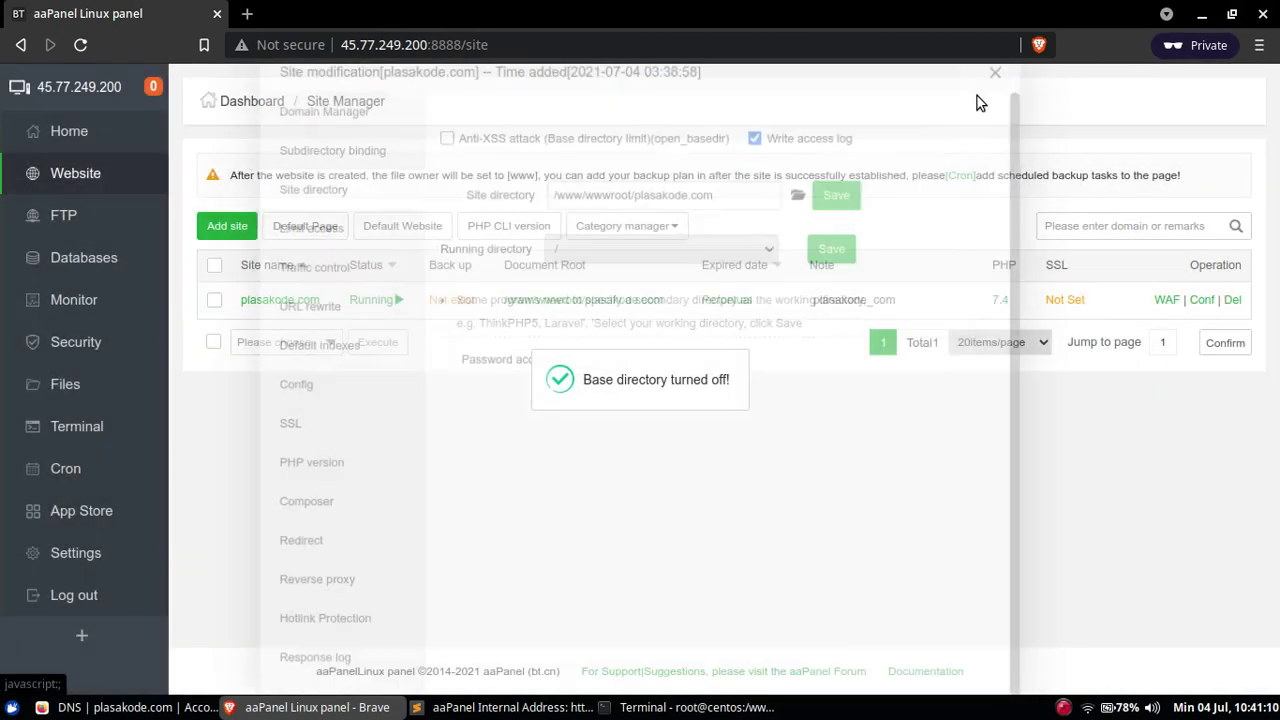
Step: Copy composer create-project codeigniter4/appstarter project-root from the Sublime Text notes and paste it into the server terminal
left_click(702, 707)
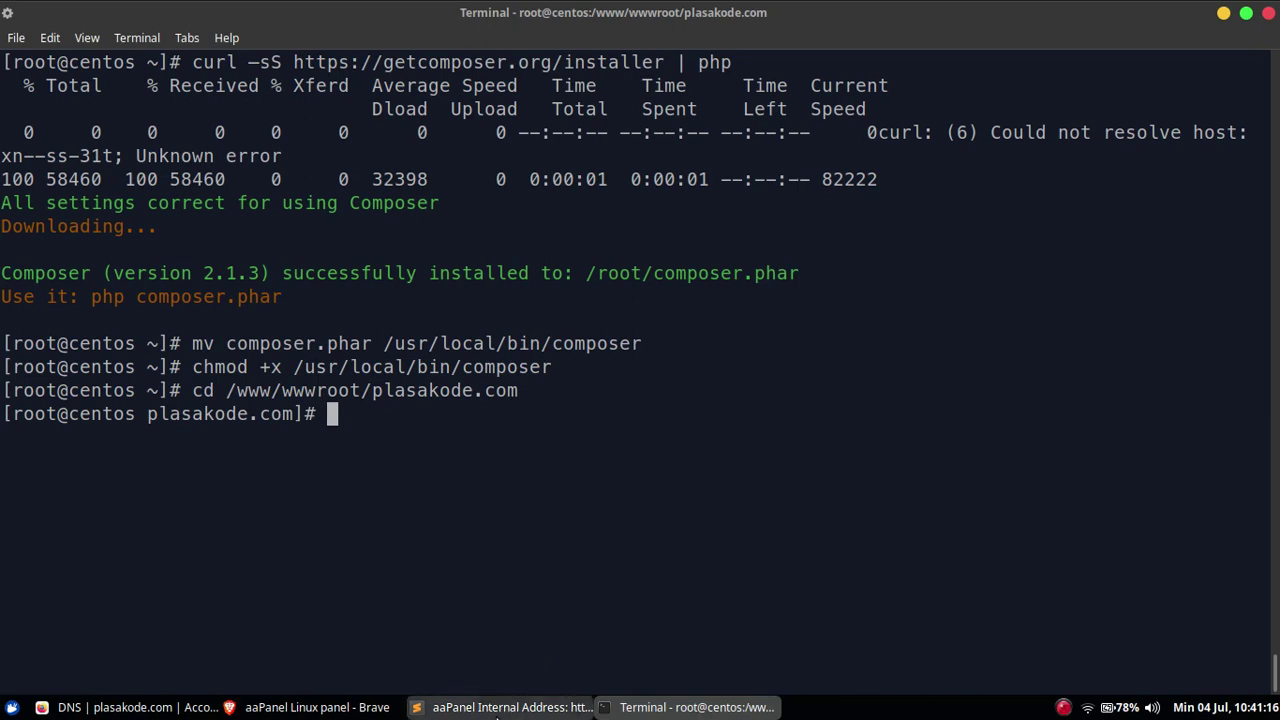
left_click(505, 707)
left_click(749, 298)
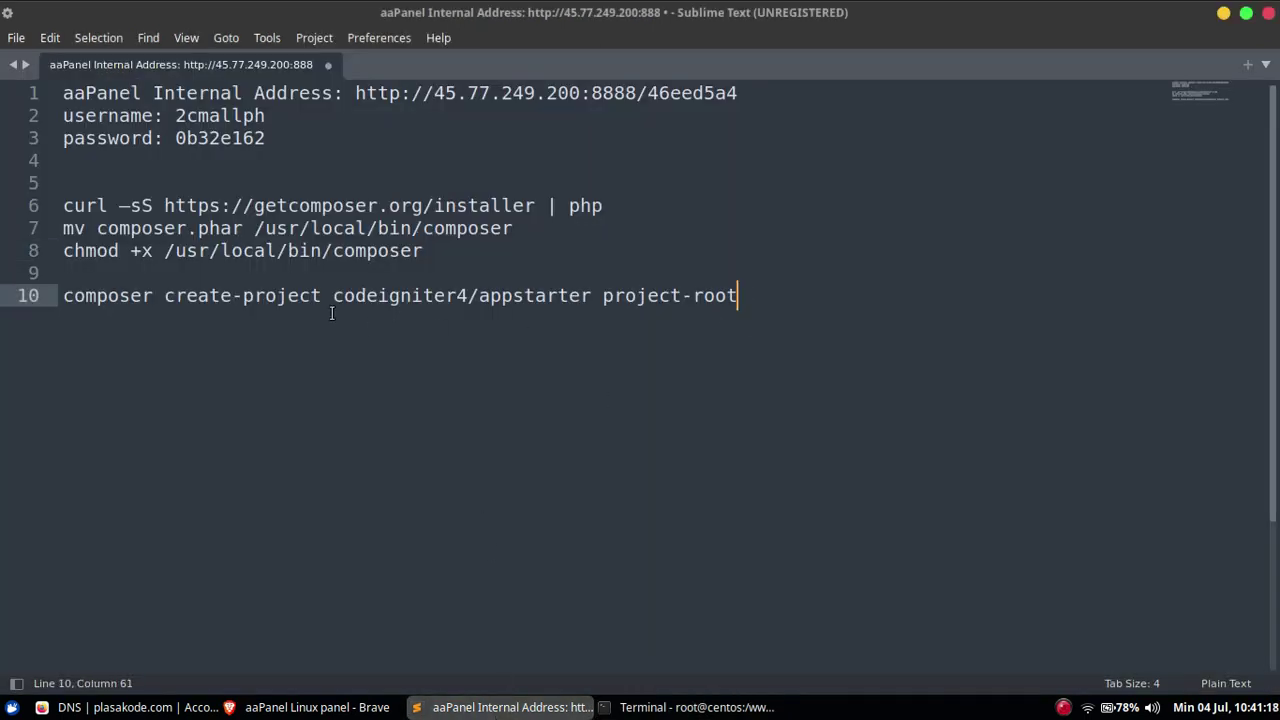
left_click(109, 297)
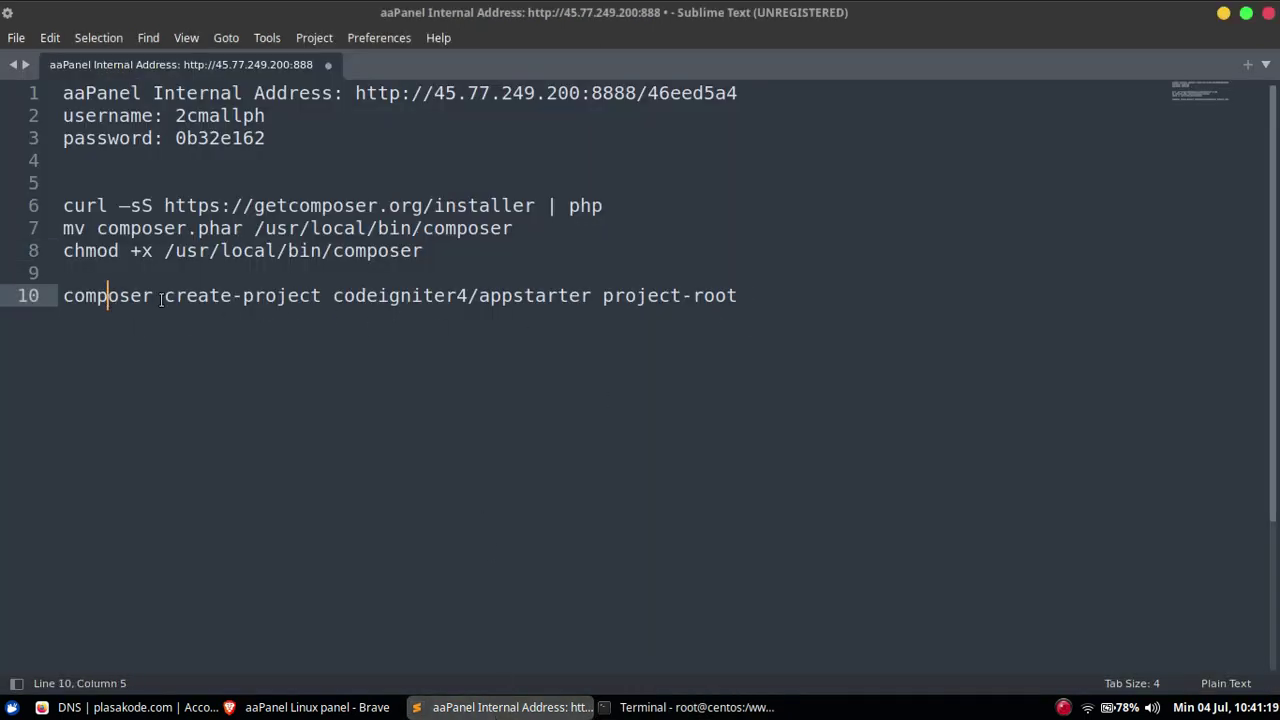
left_click(378, 297)
left_click(537, 297)
left_click(738, 297)
left_click(22, 297, "shift")
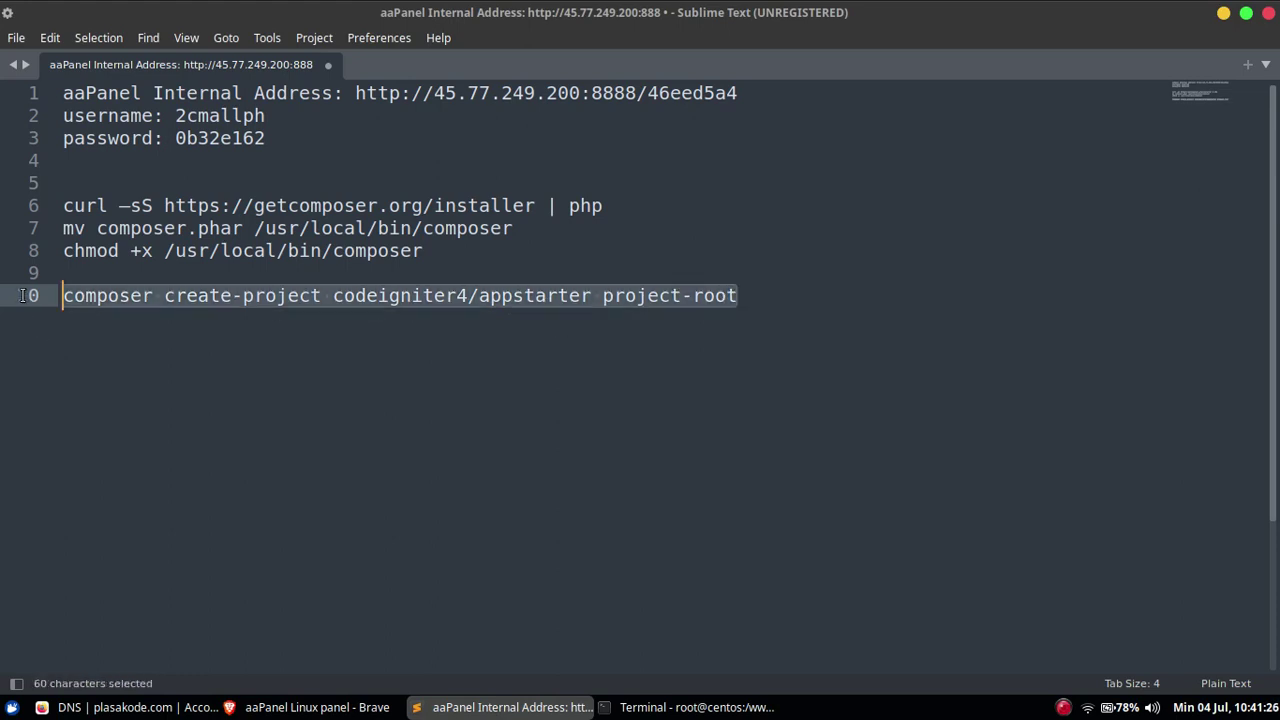
key("ctrl+c")
left_click(690, 707)
right_click(621, 366)
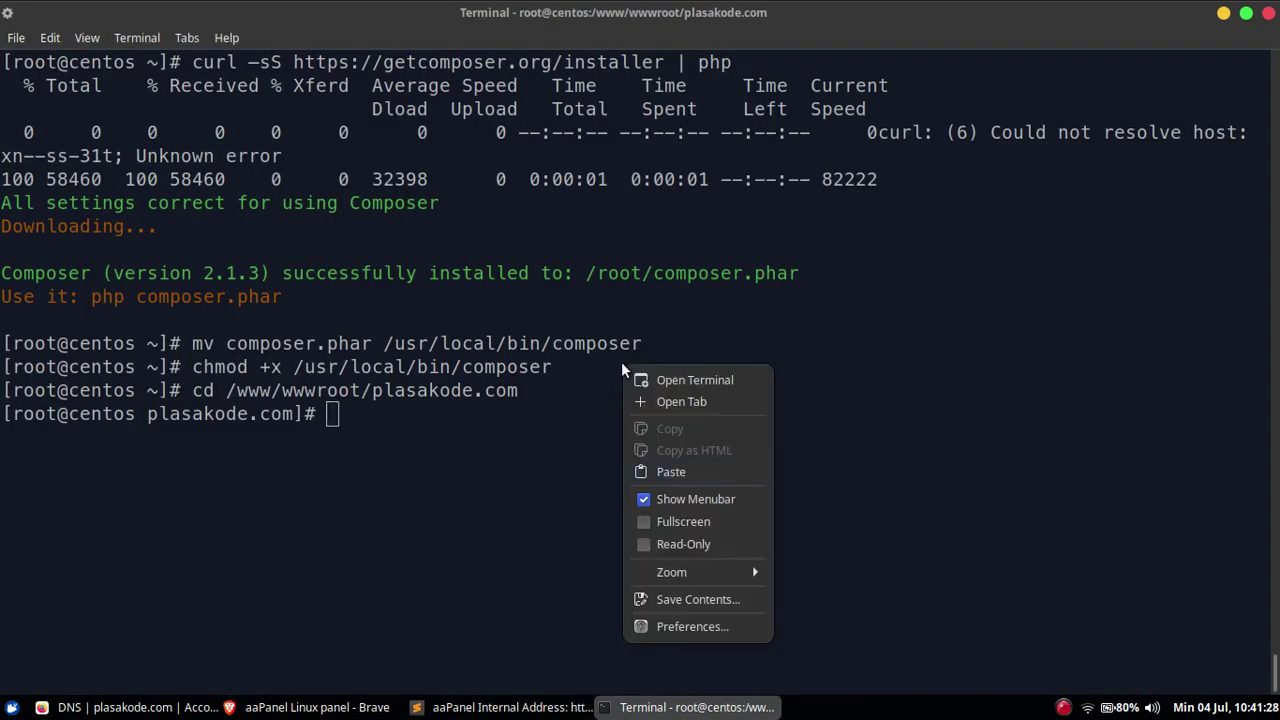
left_click(668, 471)
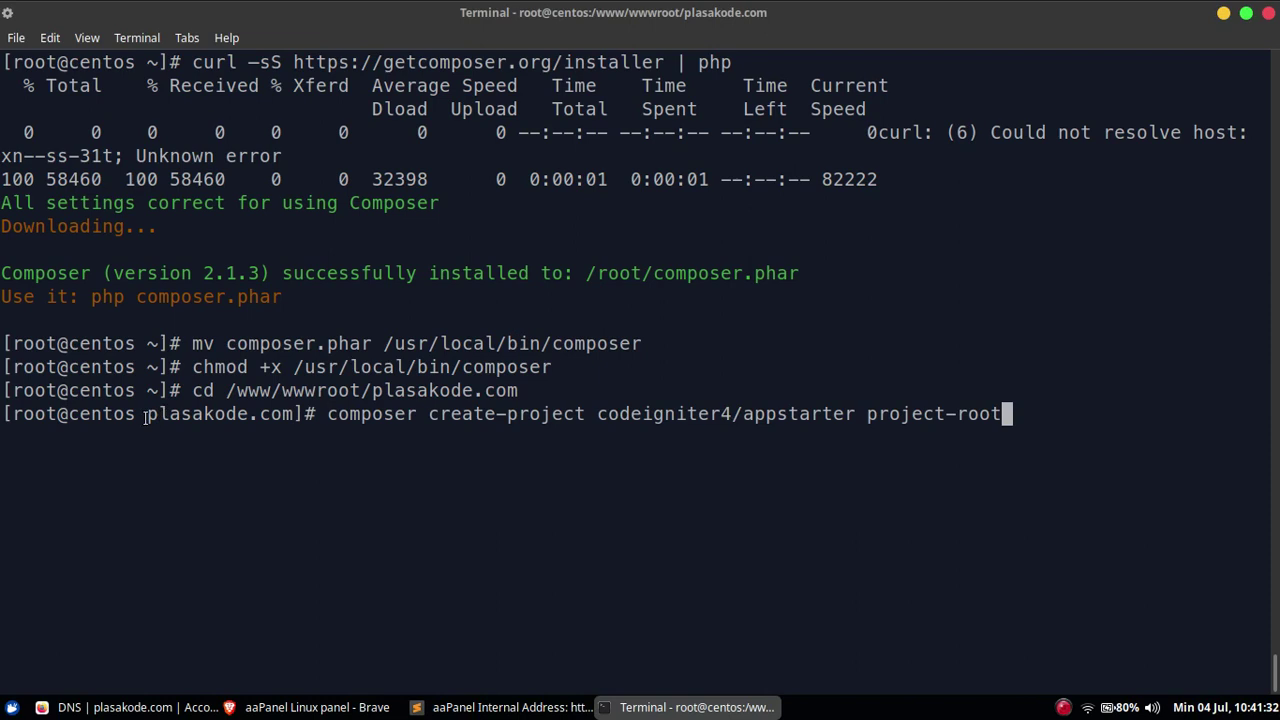
Step: Replace project-root with . in the pasted command and try to create the codeigniter4/appstarter project in the current folder
left_click_drag(147, 414, 293, 414)
left_click(324, 507)
left_click_drag(866, 420, 1008, 414)
left_click(957, 480)
key("BackSpace")
key("BackSpace")
key("BackSpace")
key("BackSpace")
key("BackSpace")
key("BackSpace")
key("BackSpace")
key("BackSpace")
key("BackSpace")
key("BackSpace")
key("BackSpace")
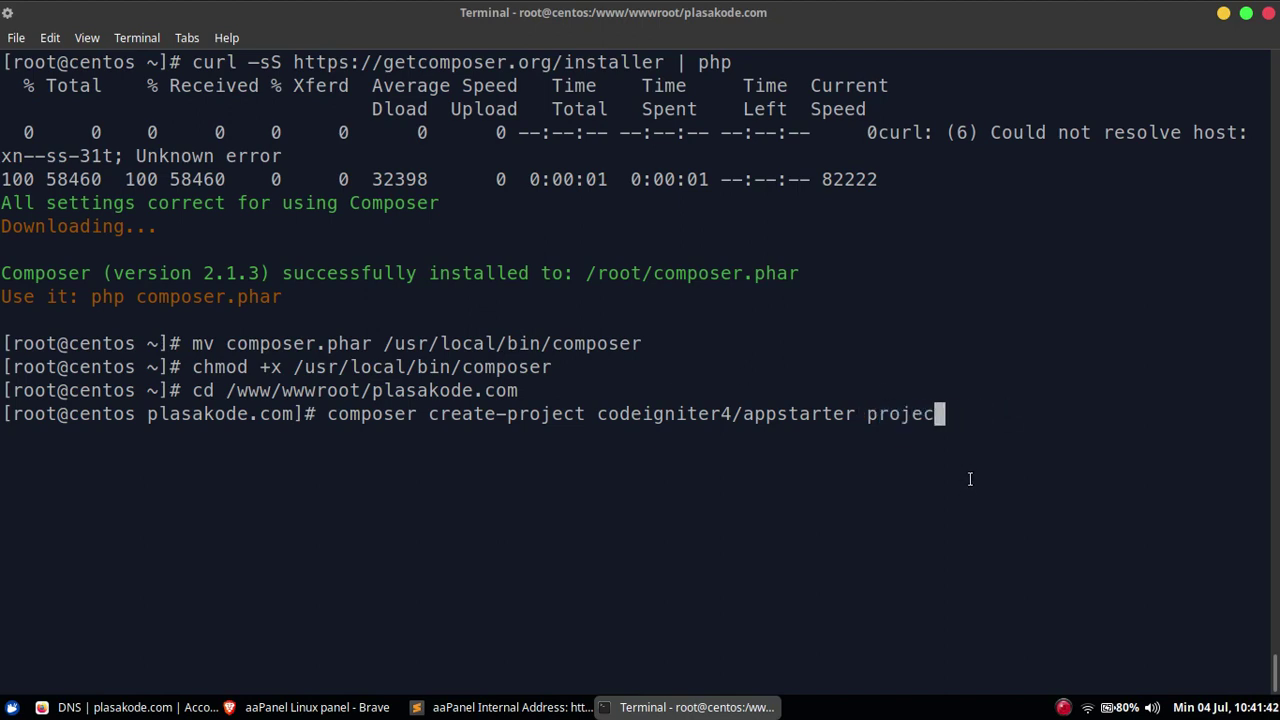
key("BackSpace")
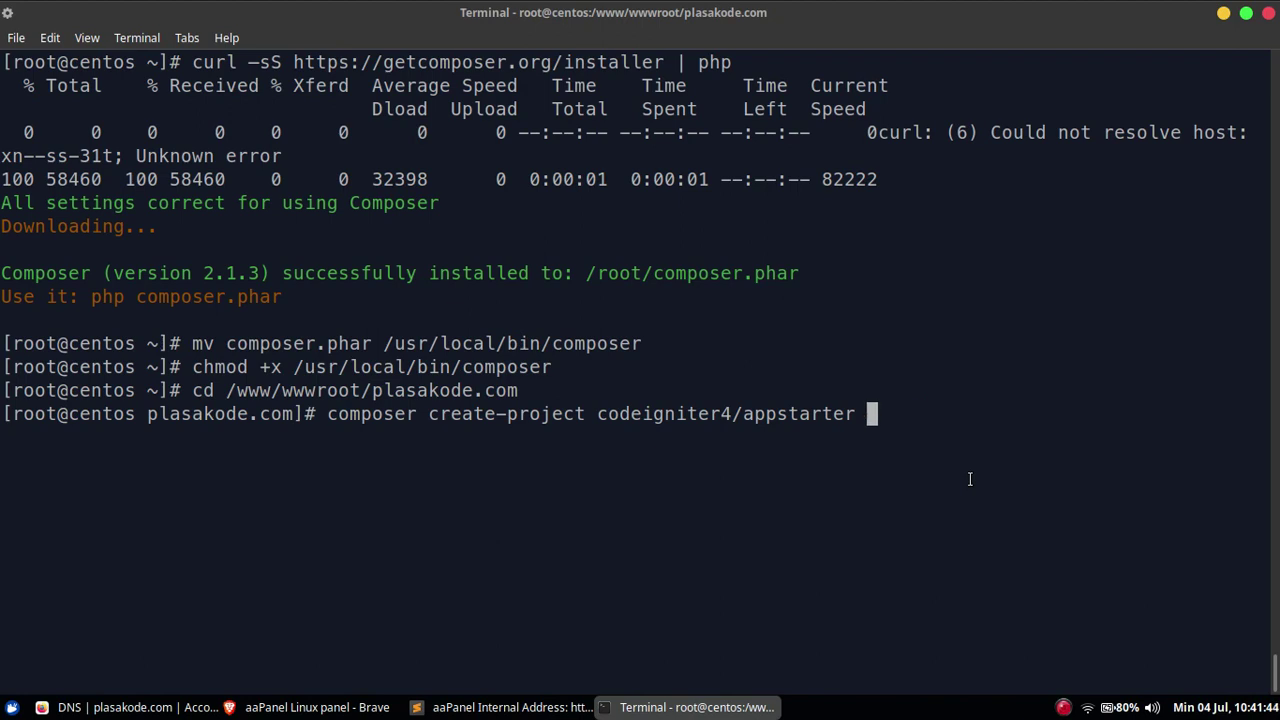
type(".")
key("Return")
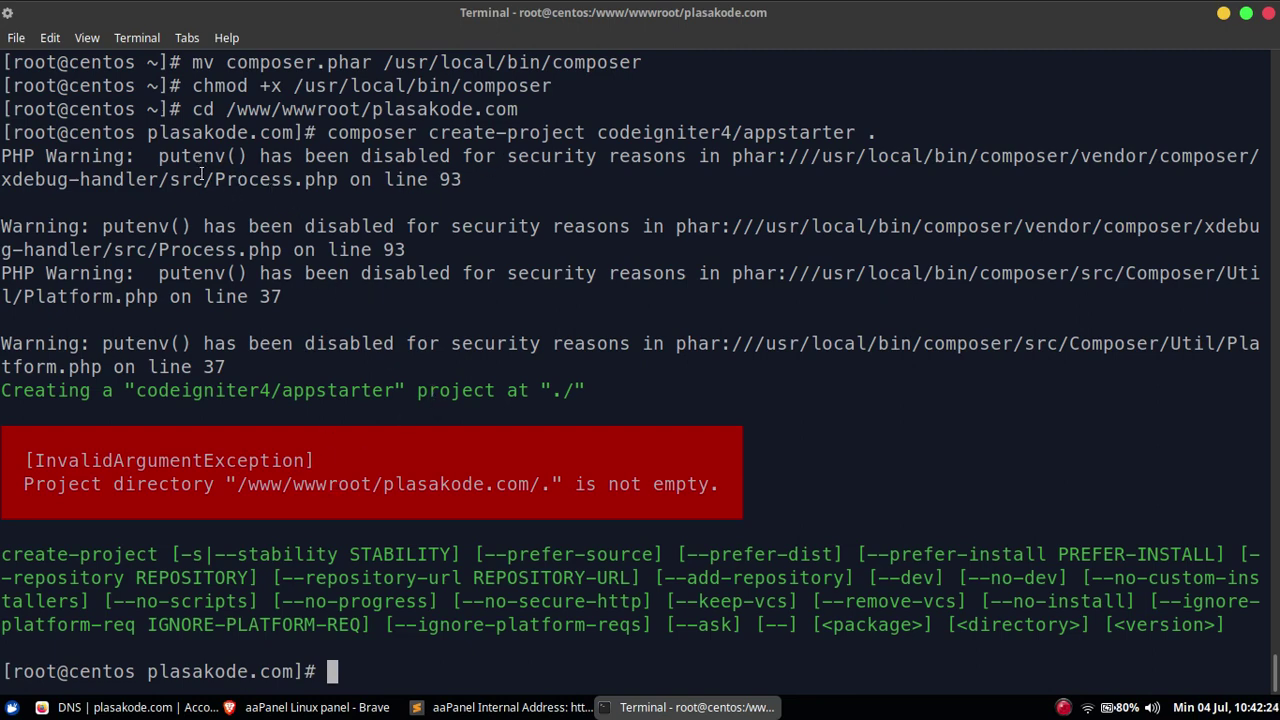
Step: In aaPanel's App Store, enable the dashboard display for PHP-7.4
left_click(283, 711)
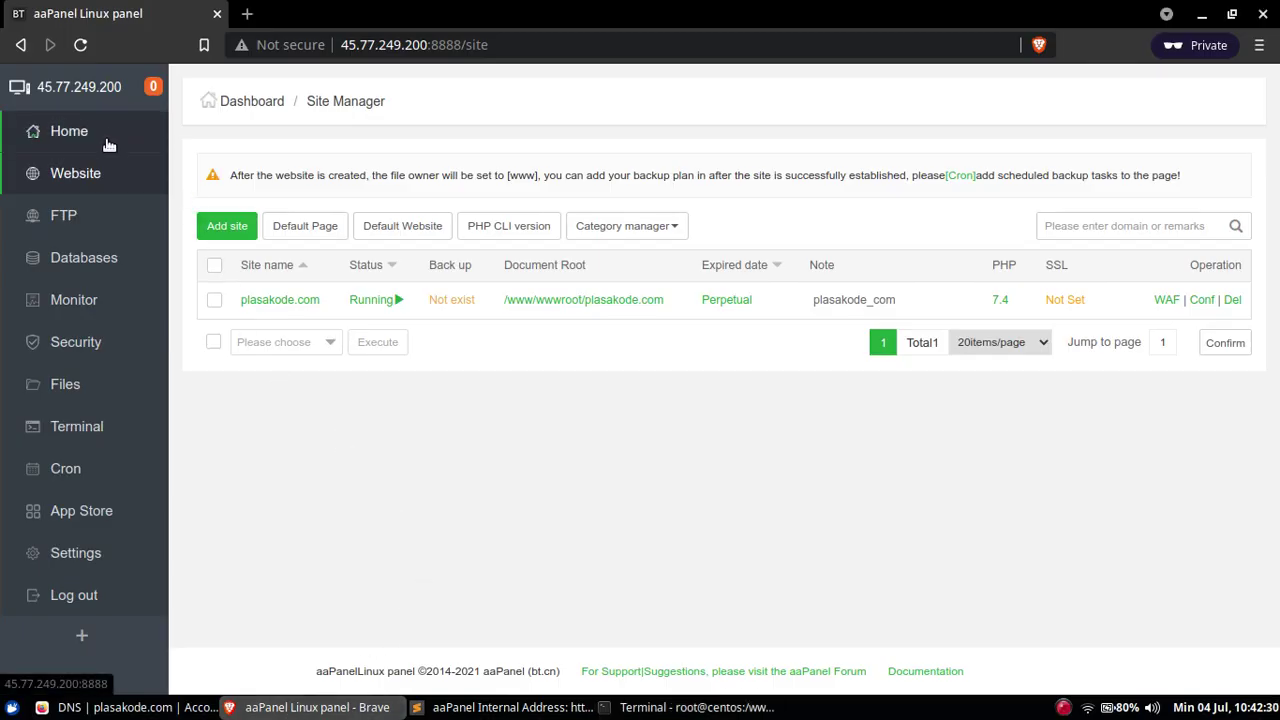
left_click(82, 510)
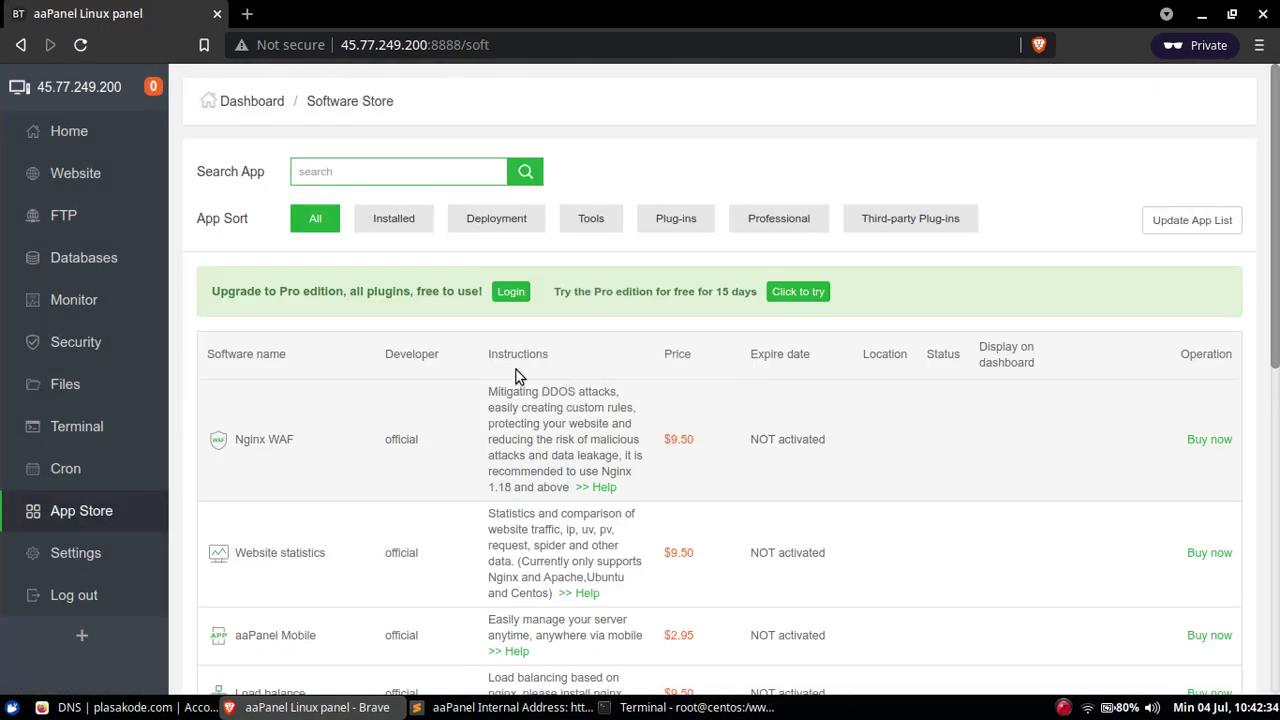
scroll(514, 371, "down", 5)
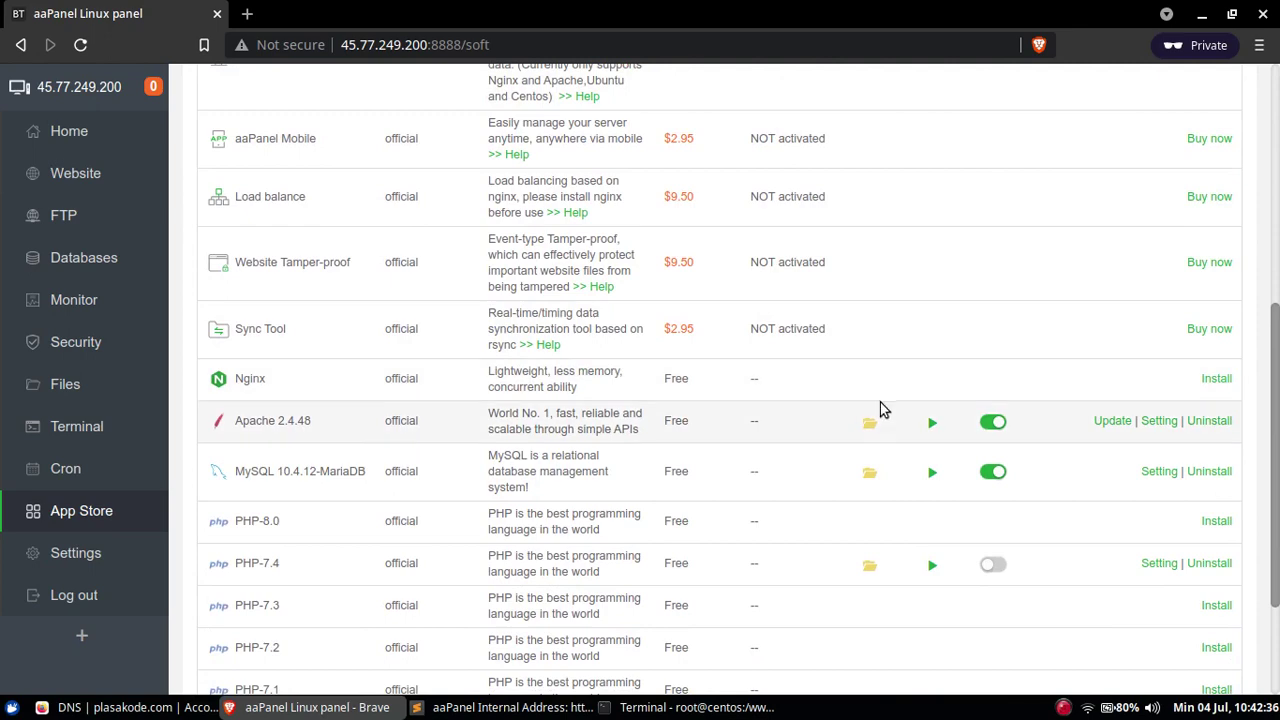
scroll(876, 440, "down", 1)
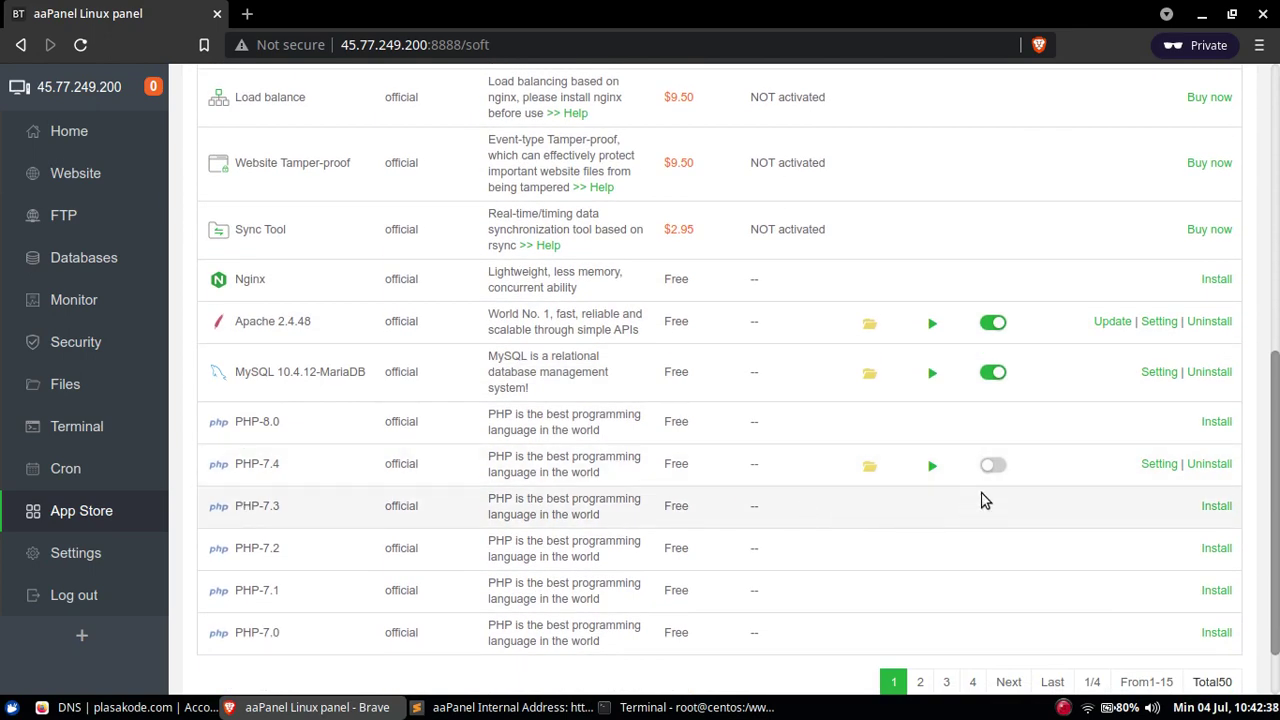
left_click(995, 467)
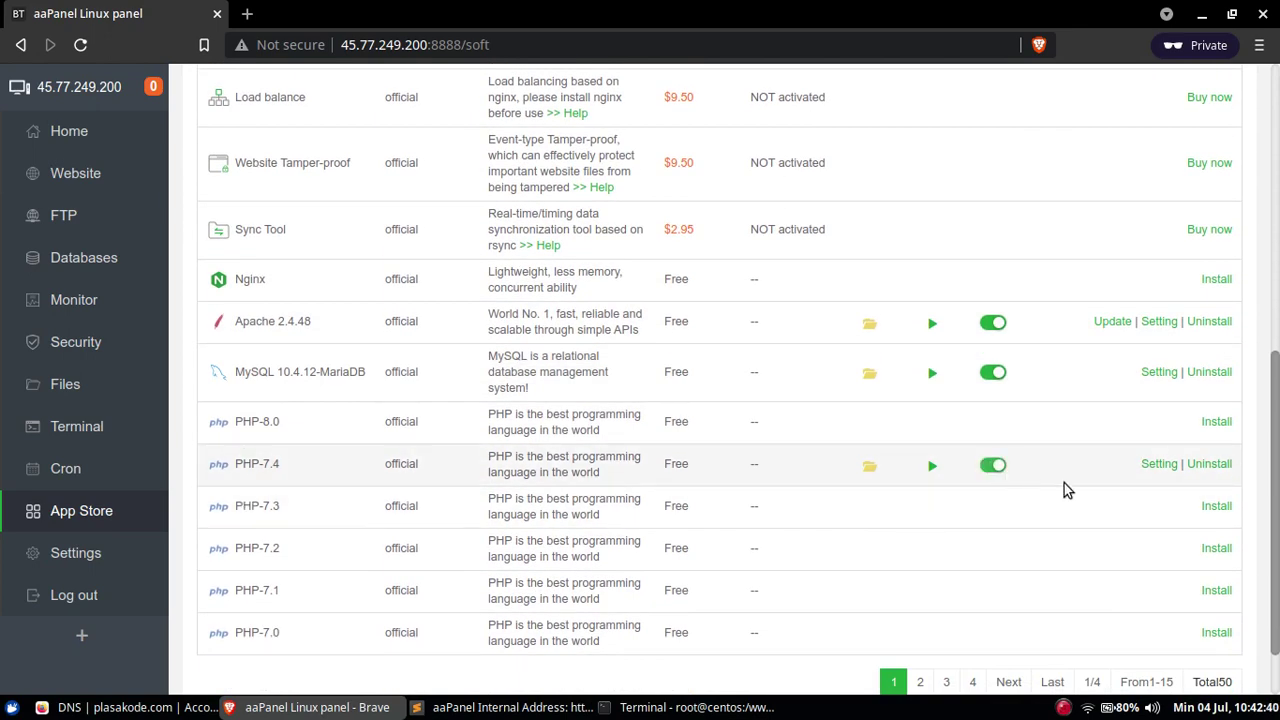
scroll(1277, 345, "up", 4)
scroll(1277, 345, "up", 2)
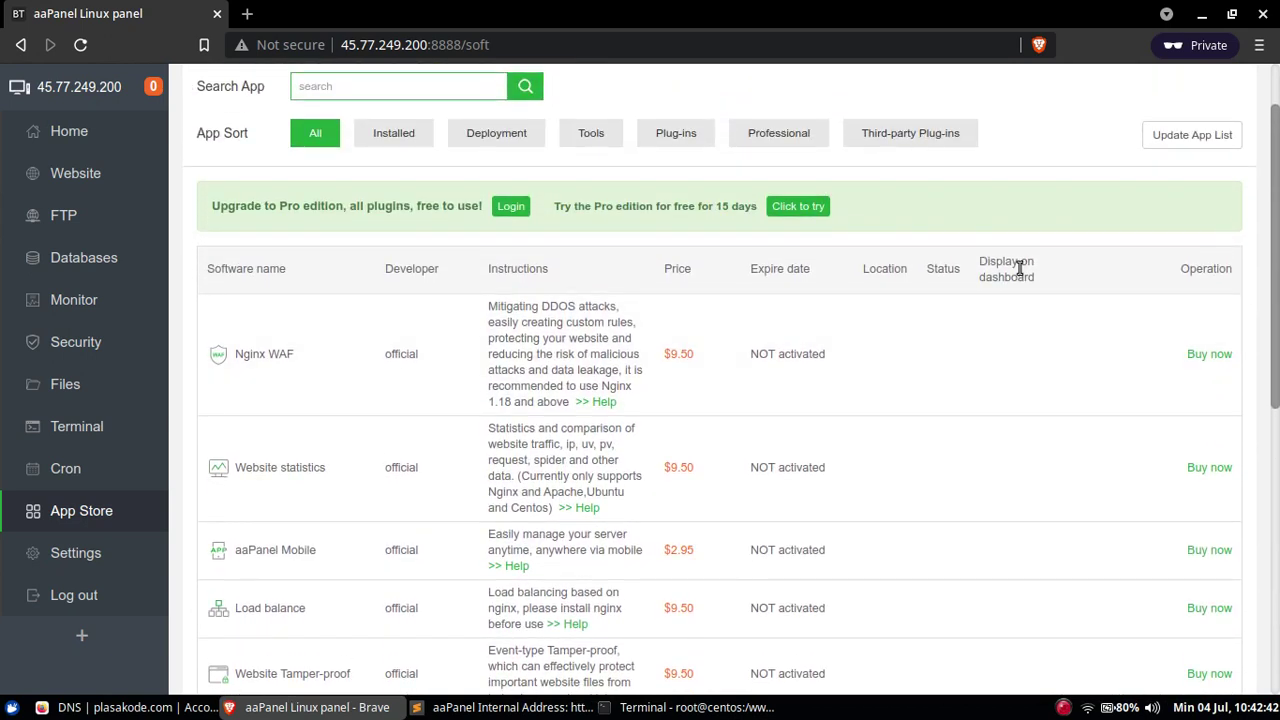
Step: From aaPanel's home dashboard, open the PHP-7.4 settings and remove putenv from the disabled functions
left_click(92, 138)
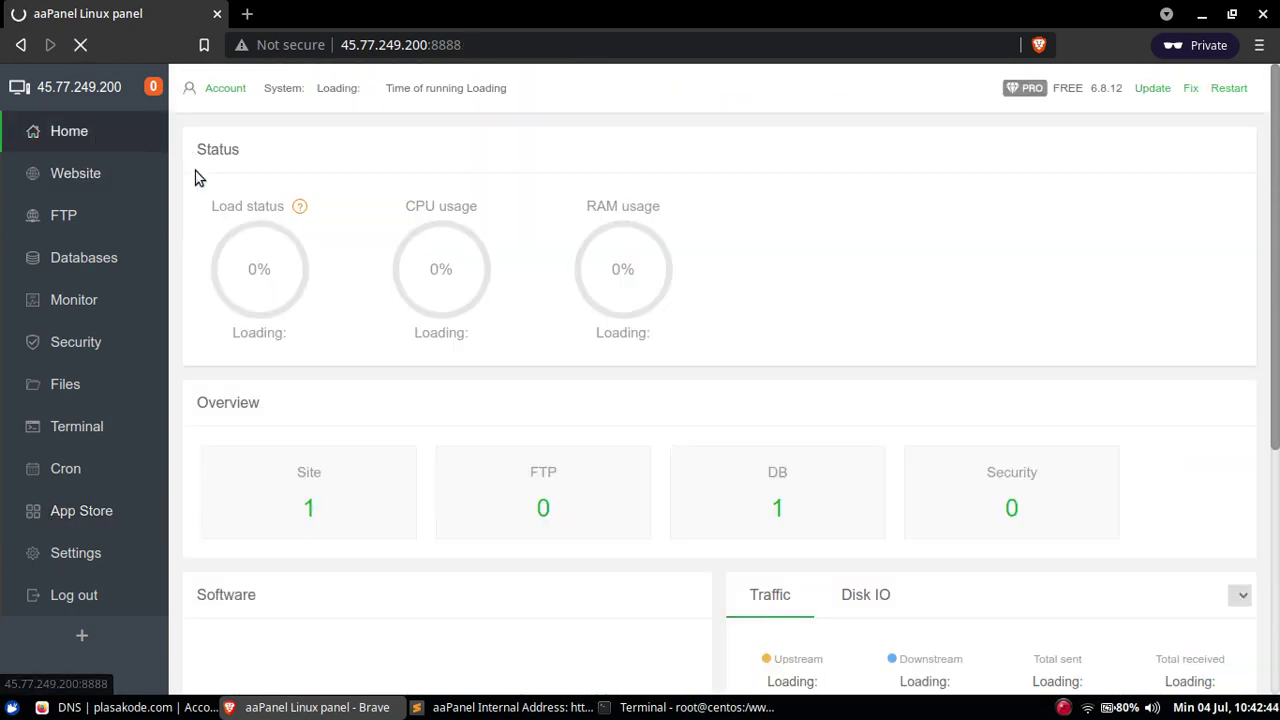
scroll(743, 377, "down", 2)
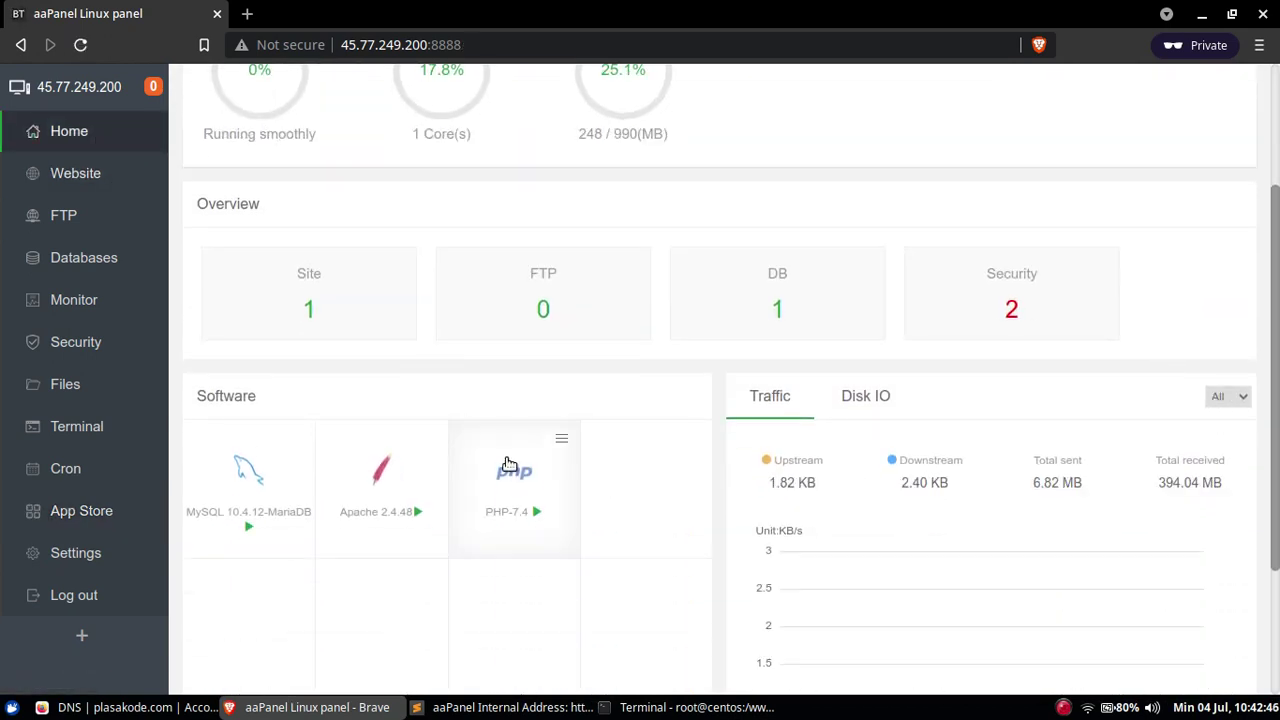
left_click(508, 468)
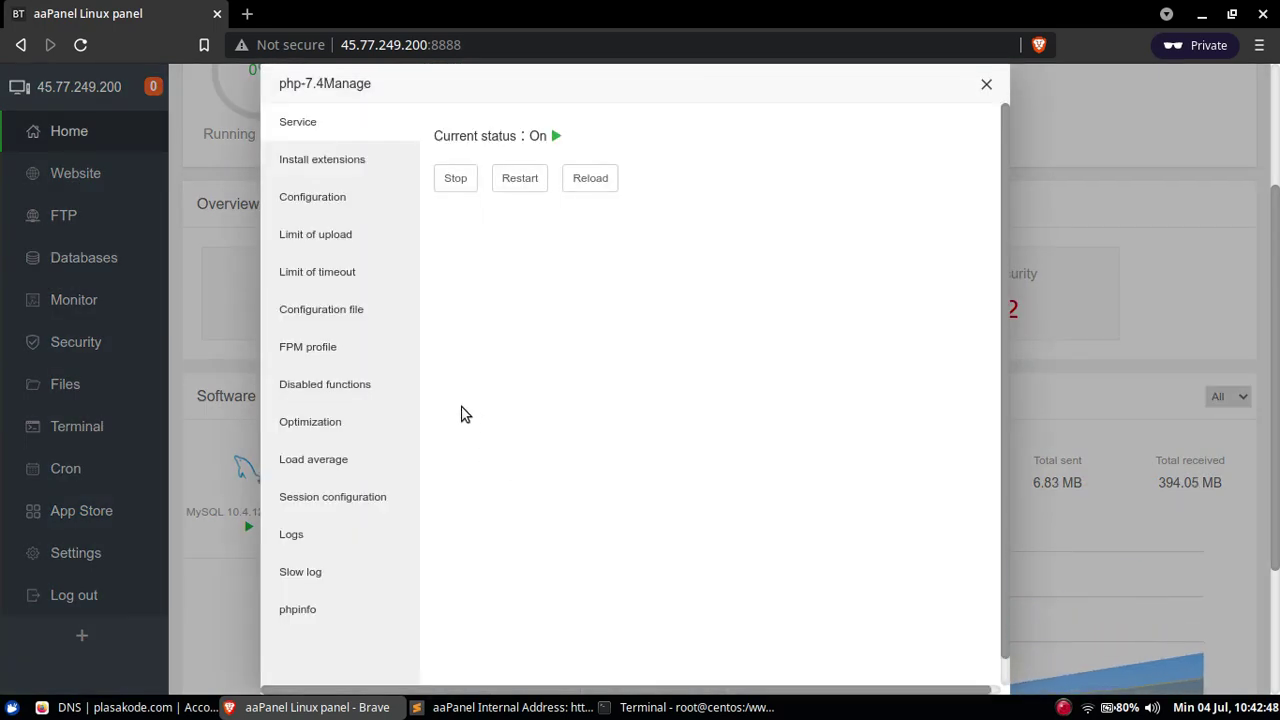
left_click(324, 388)
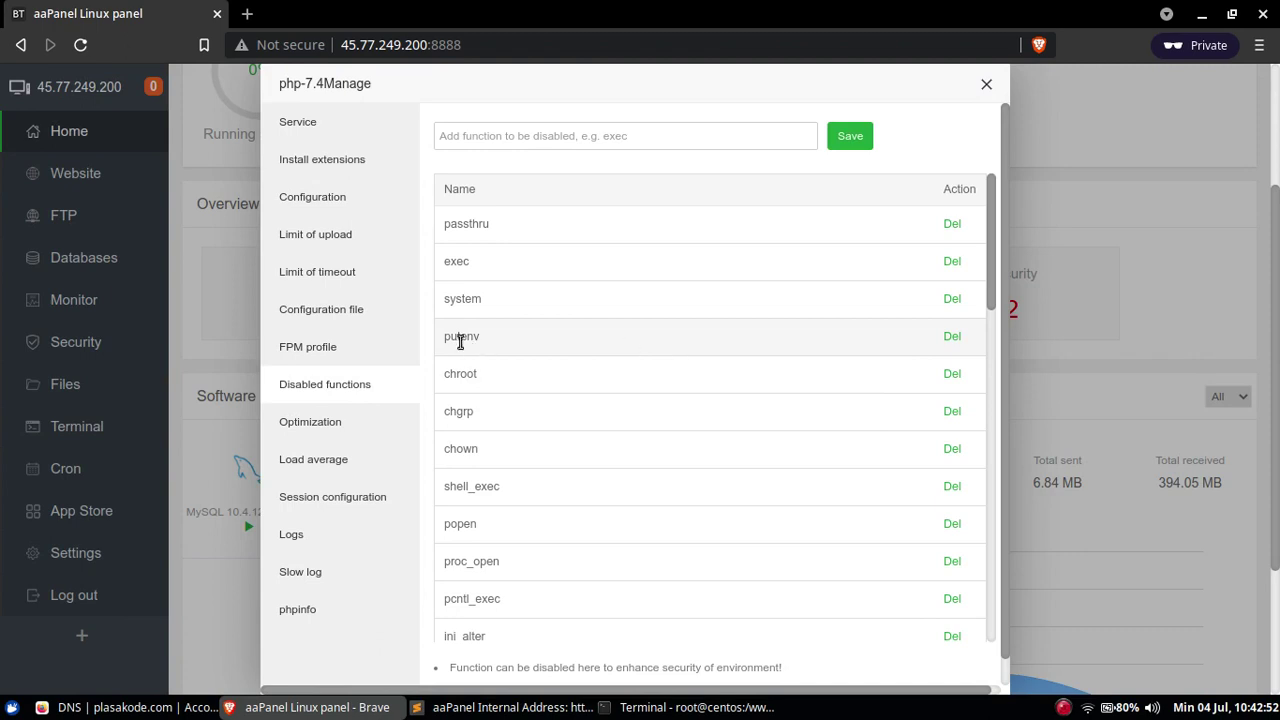
left_click_drag(452, 340, 488, 341)
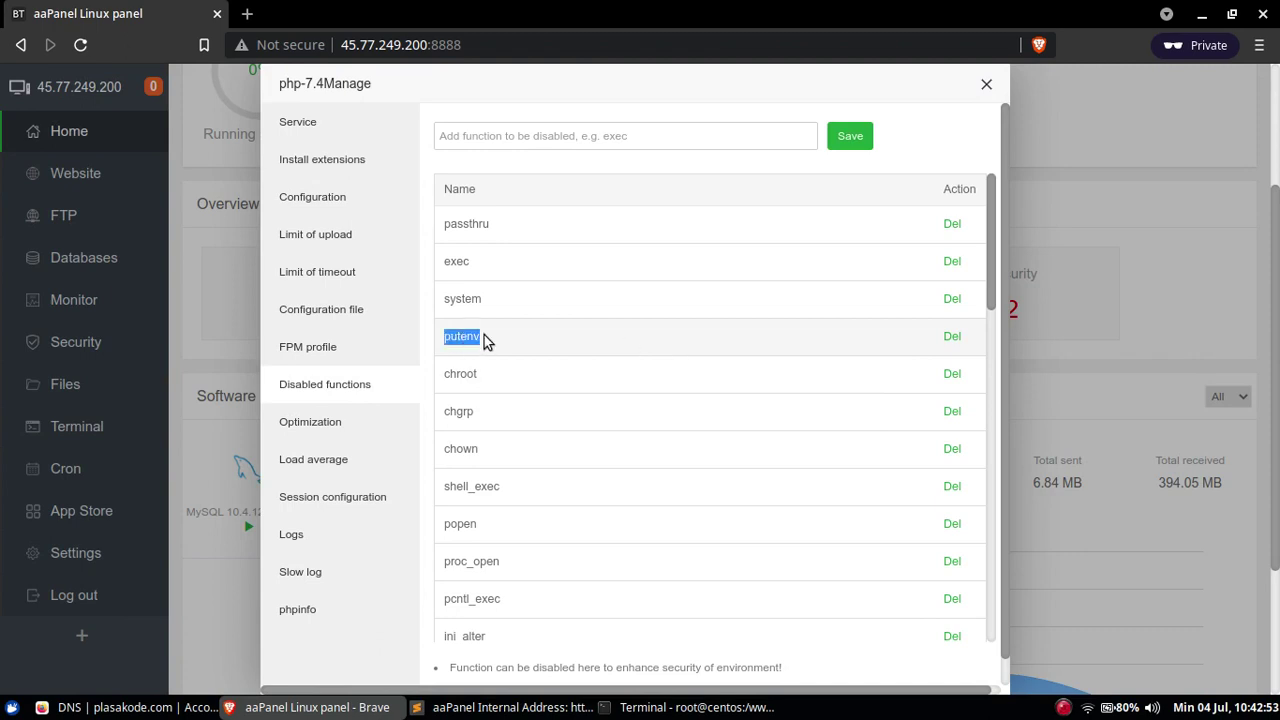
left_click(953, 337)
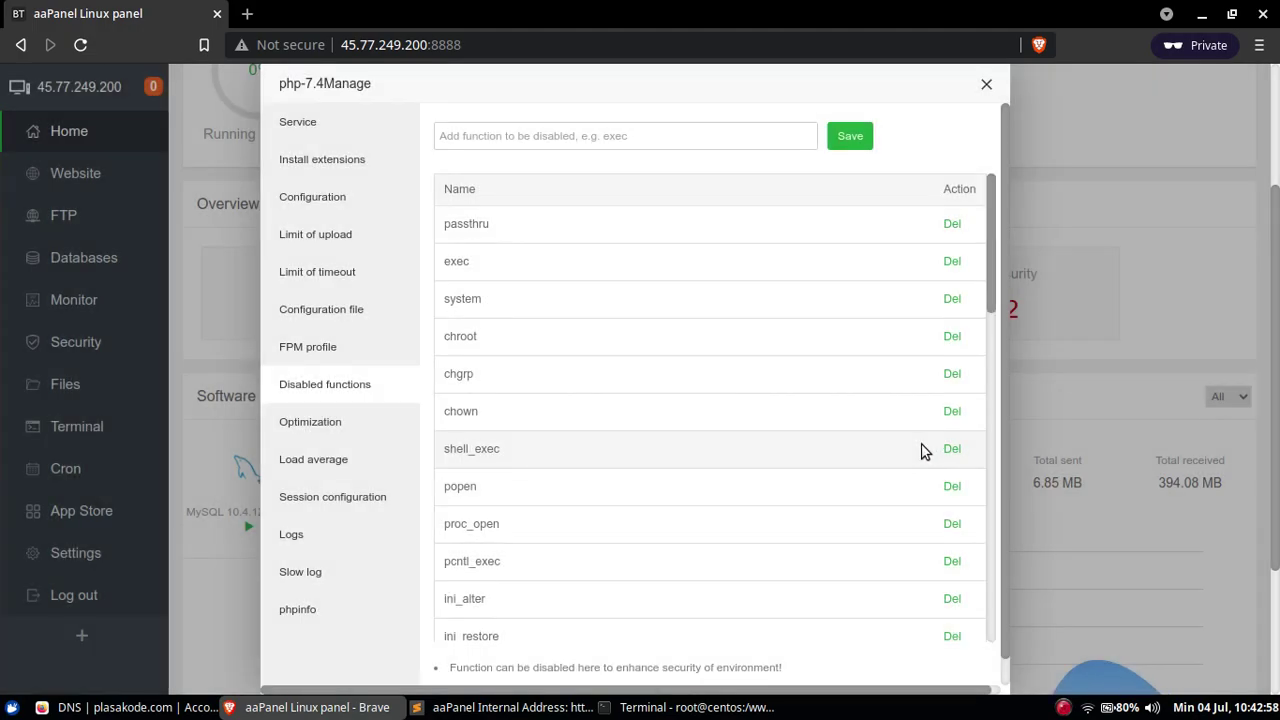
Step: In the server terminal, list the plasakode.com folder's contents with ls -l and again with ls -la for hidden files
left_click(690, 707)
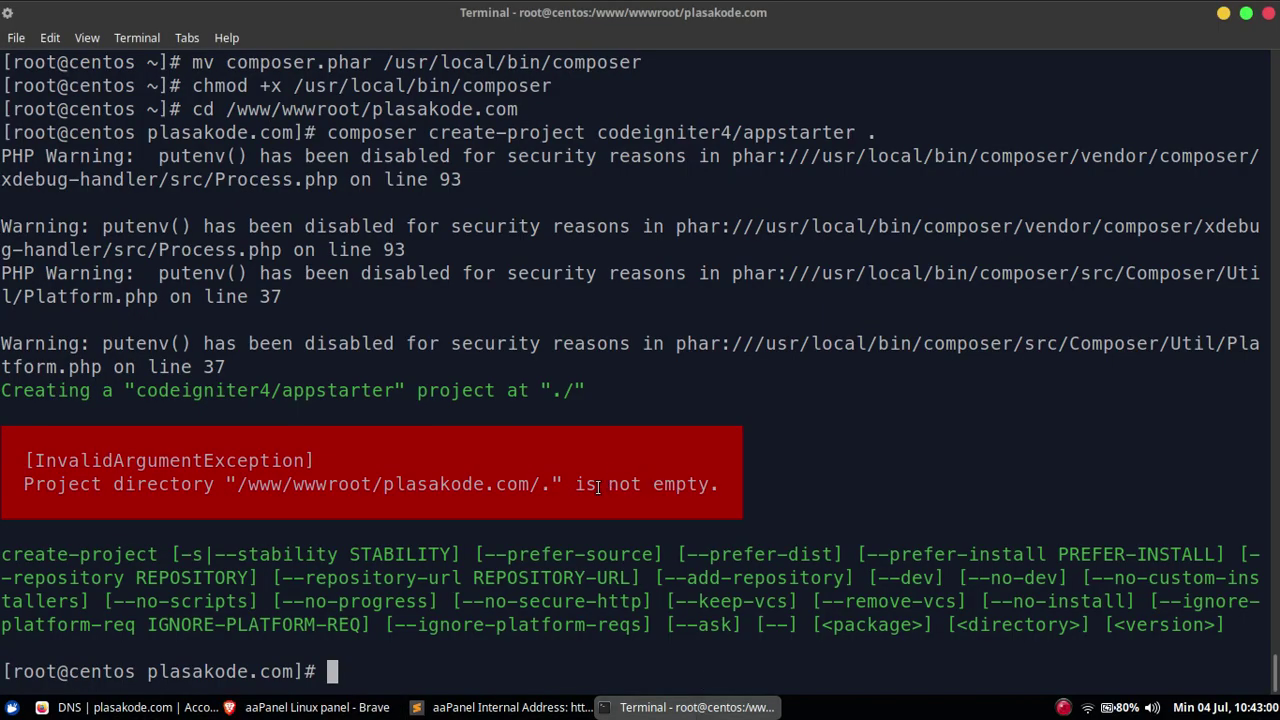
left_click_drag(610, 484, 702, 484)
left_click(702, 484)
type("ls -l")
key("Return")
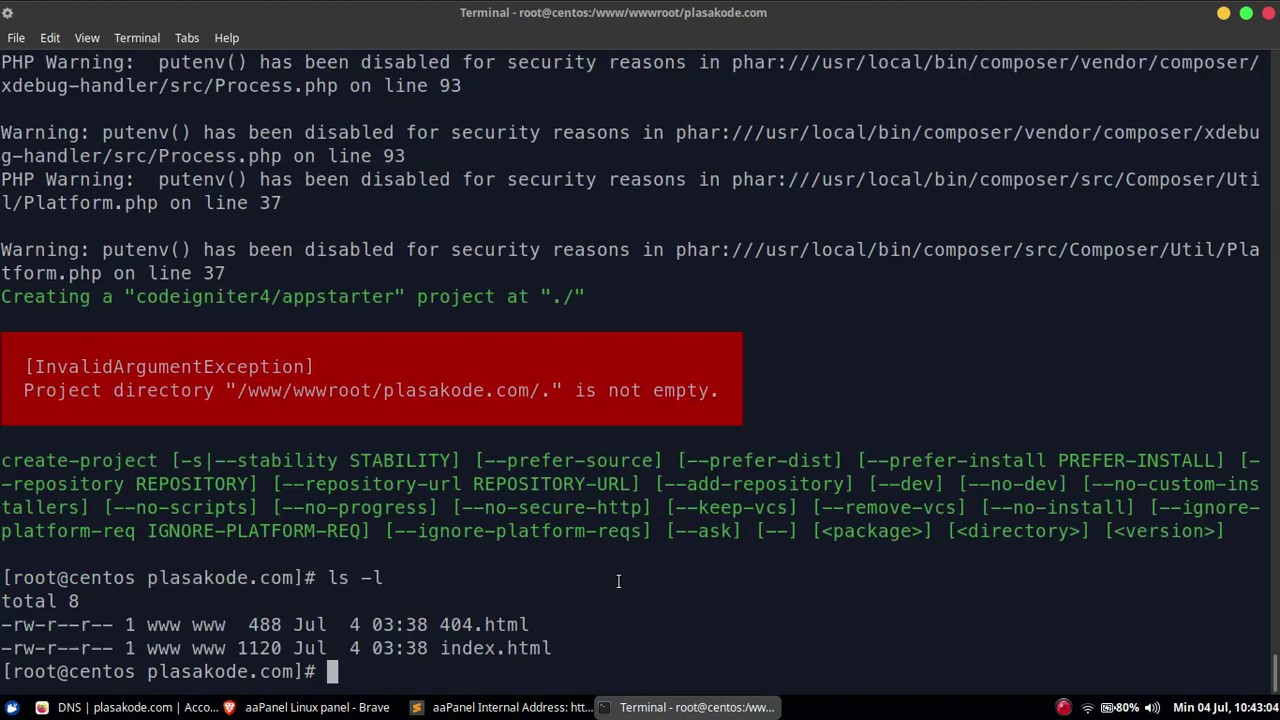
type("ls -la")
key("Return")
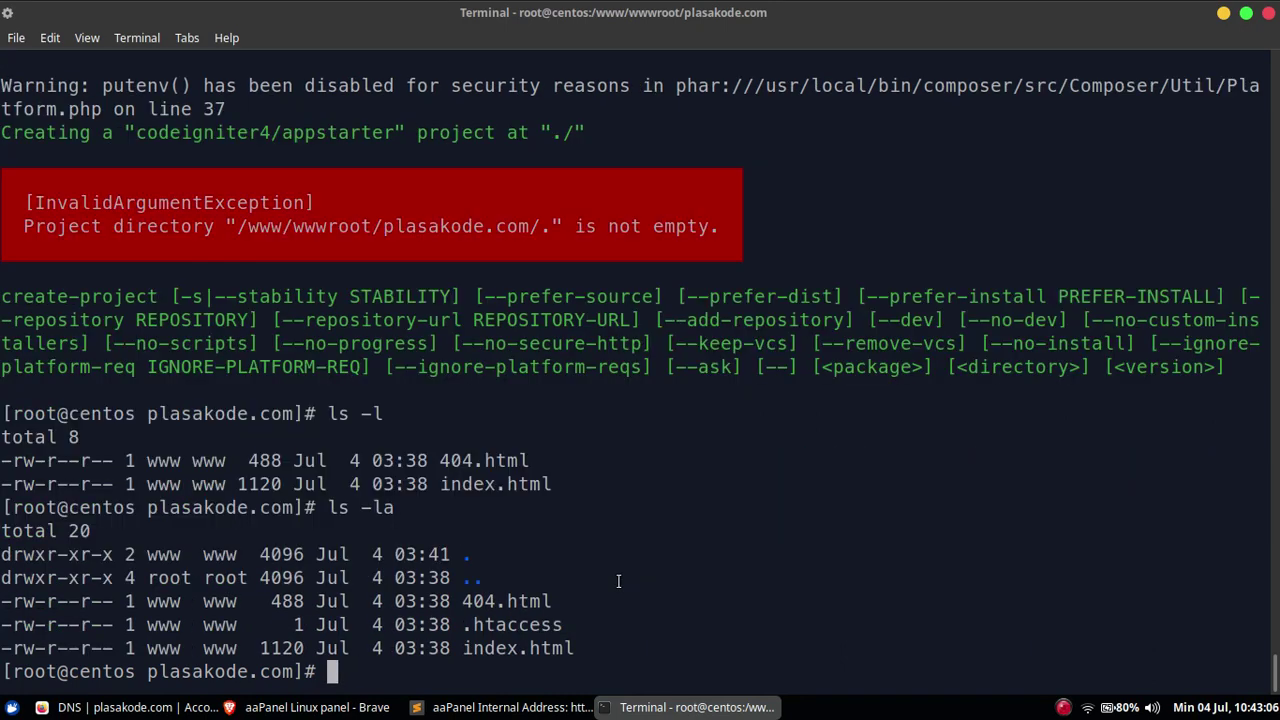
Step: Delete the non-hidden files in the plasakode.com folder with rm -f * and list the folder again with ls -la
type("rm -r")
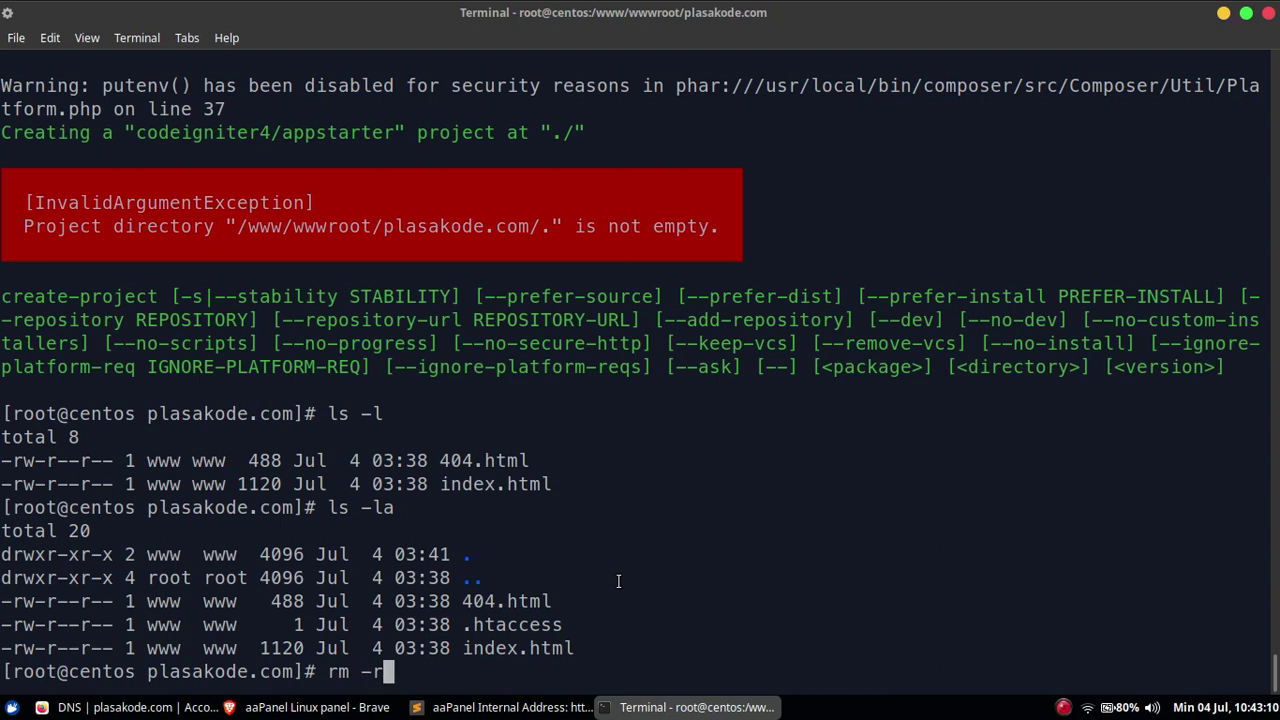
key("BackSpace")
type("f *")
key("Return")
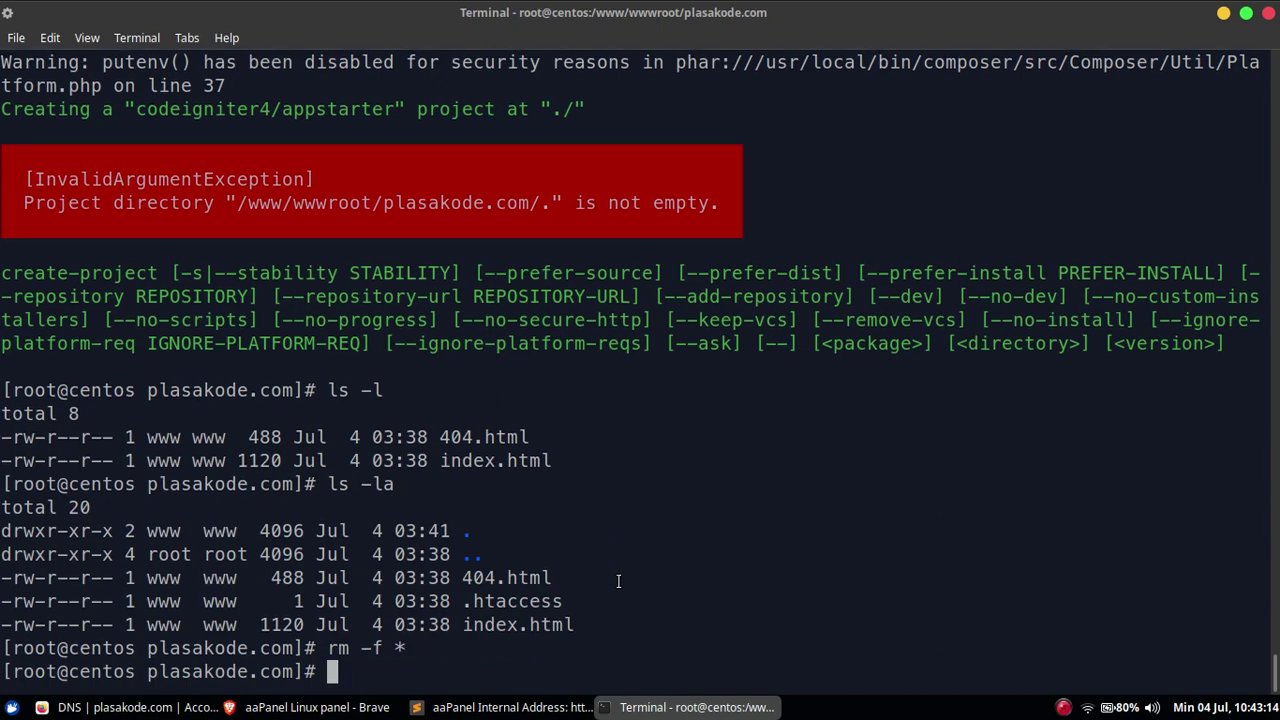
type("ls -la")
key("Return")
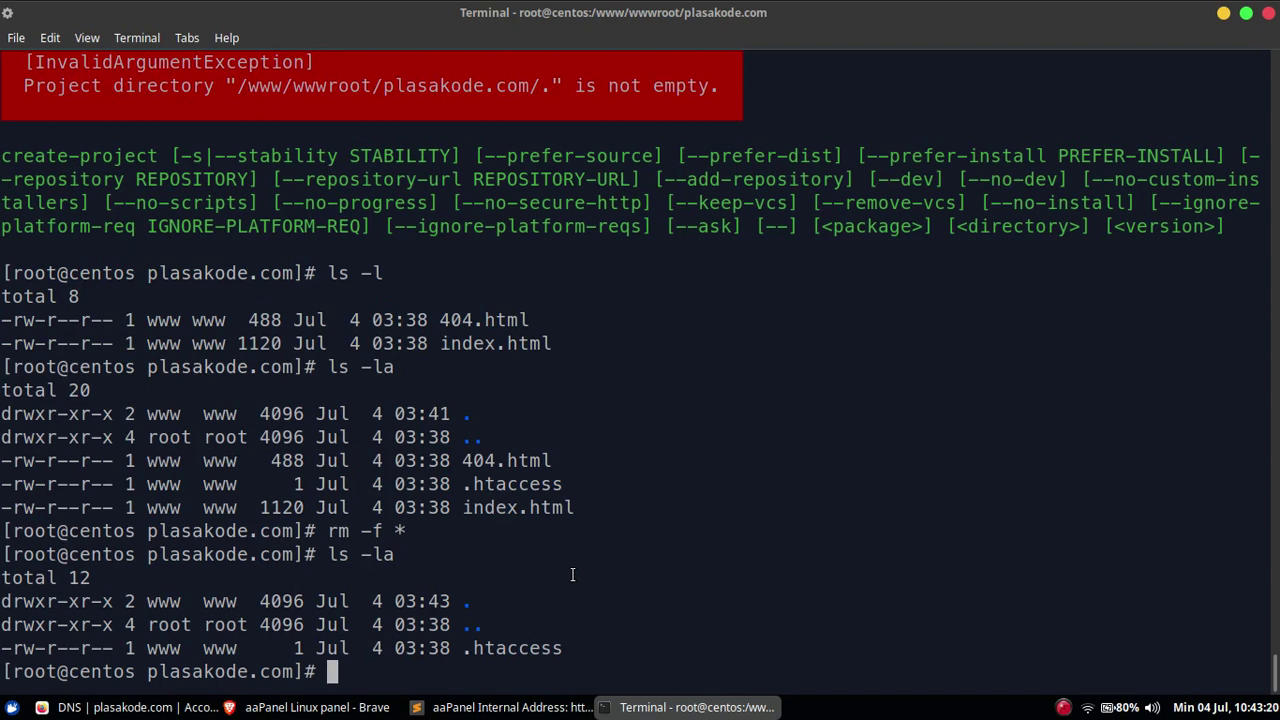
Step: Delete the hidden .htaccess file with rm -f .htaccess and check the folder with ls -la
type("rm -f .htaccess")
key("Return")
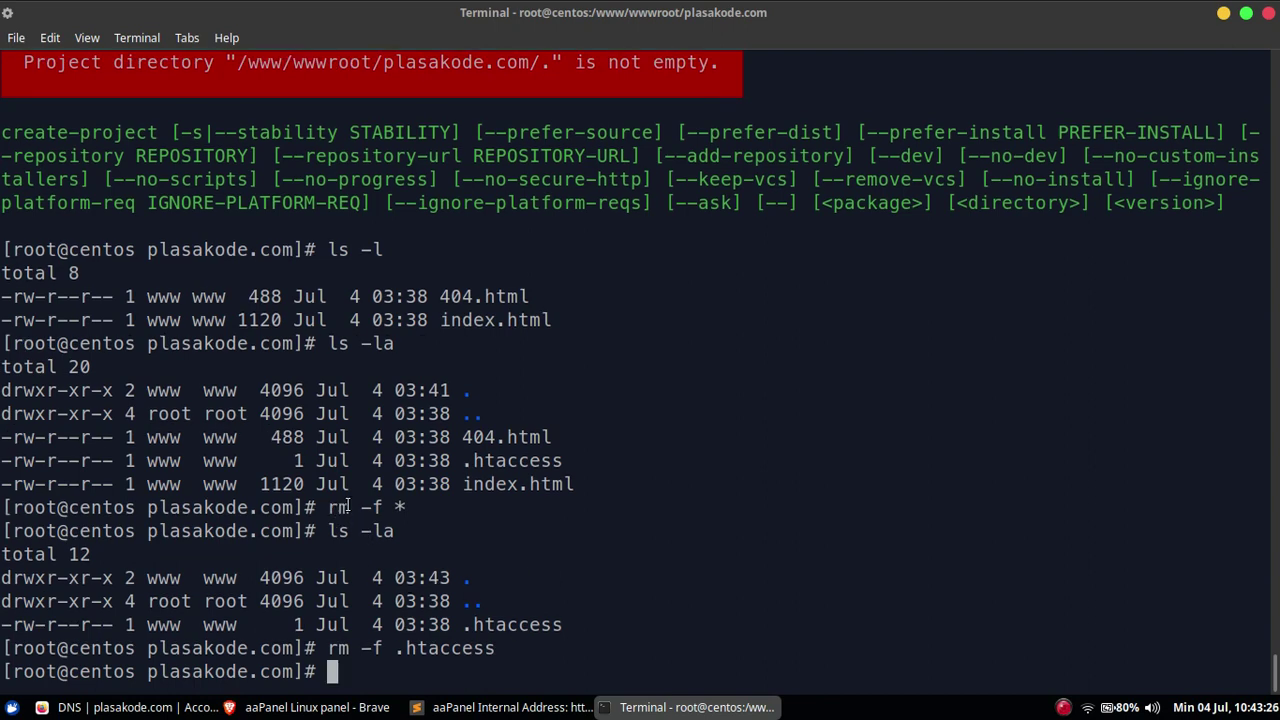
type("ls -la")
key("Return")
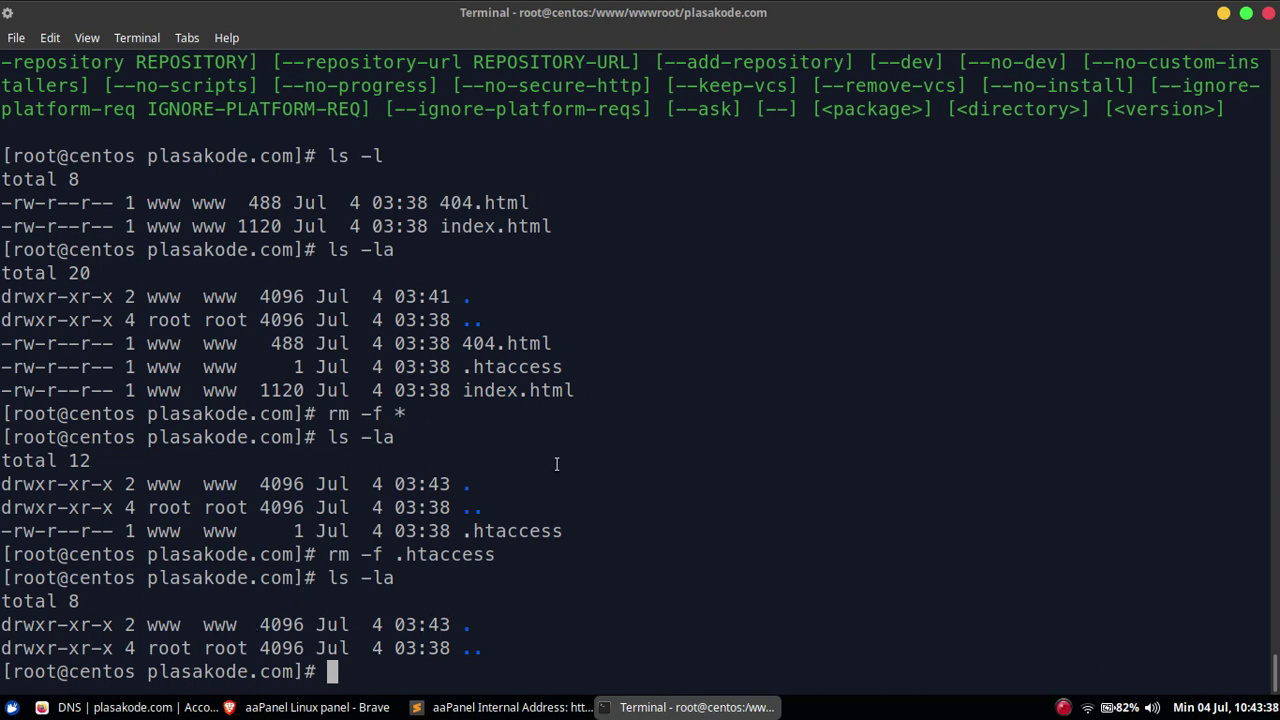
Step: Recall composer create-project codeigniter4/appstarter . from the command history and try to create the project in the site folder
key("Up")
key("Up")
key("Up")
key("Up")
key("Up")
key("Up")
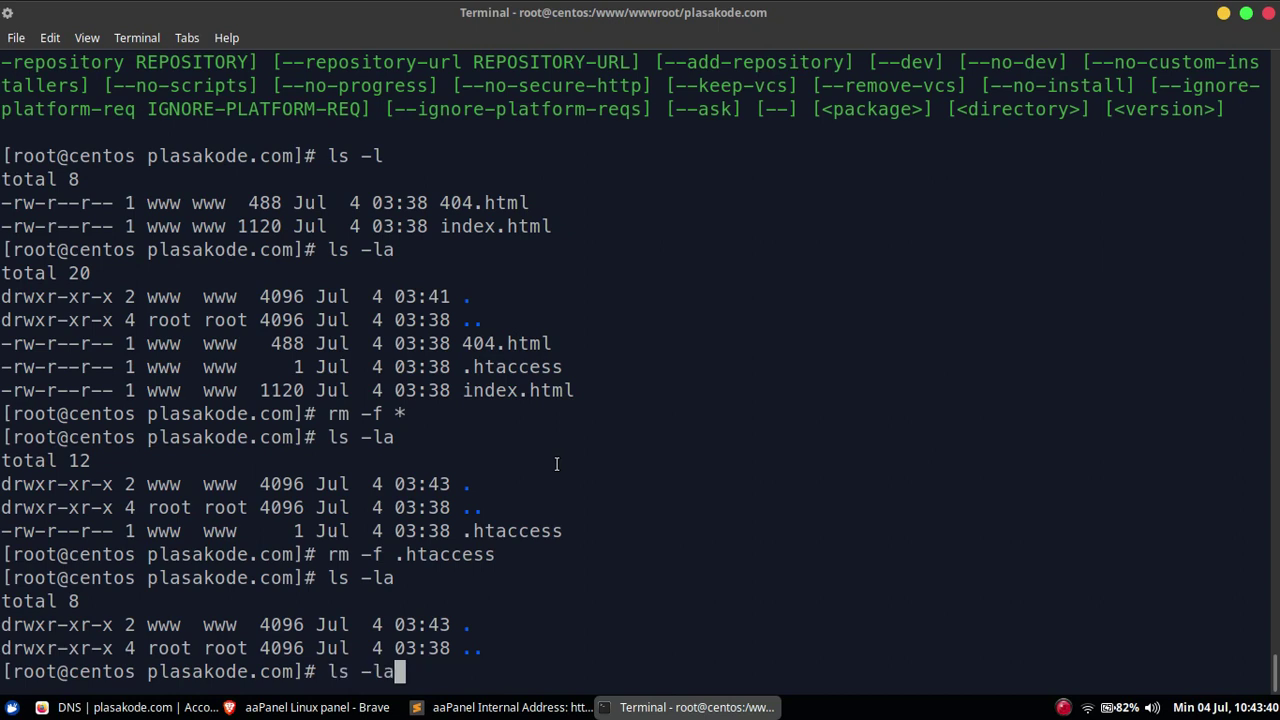
key("Up")
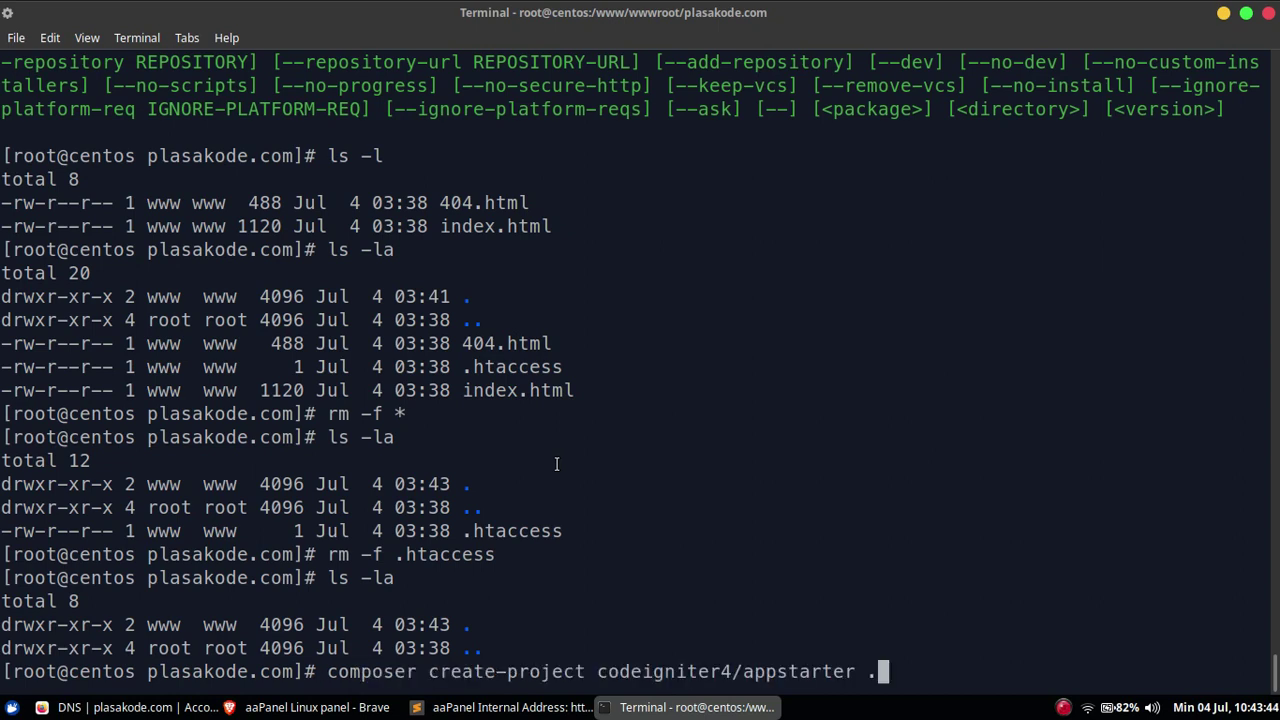
key("Return")
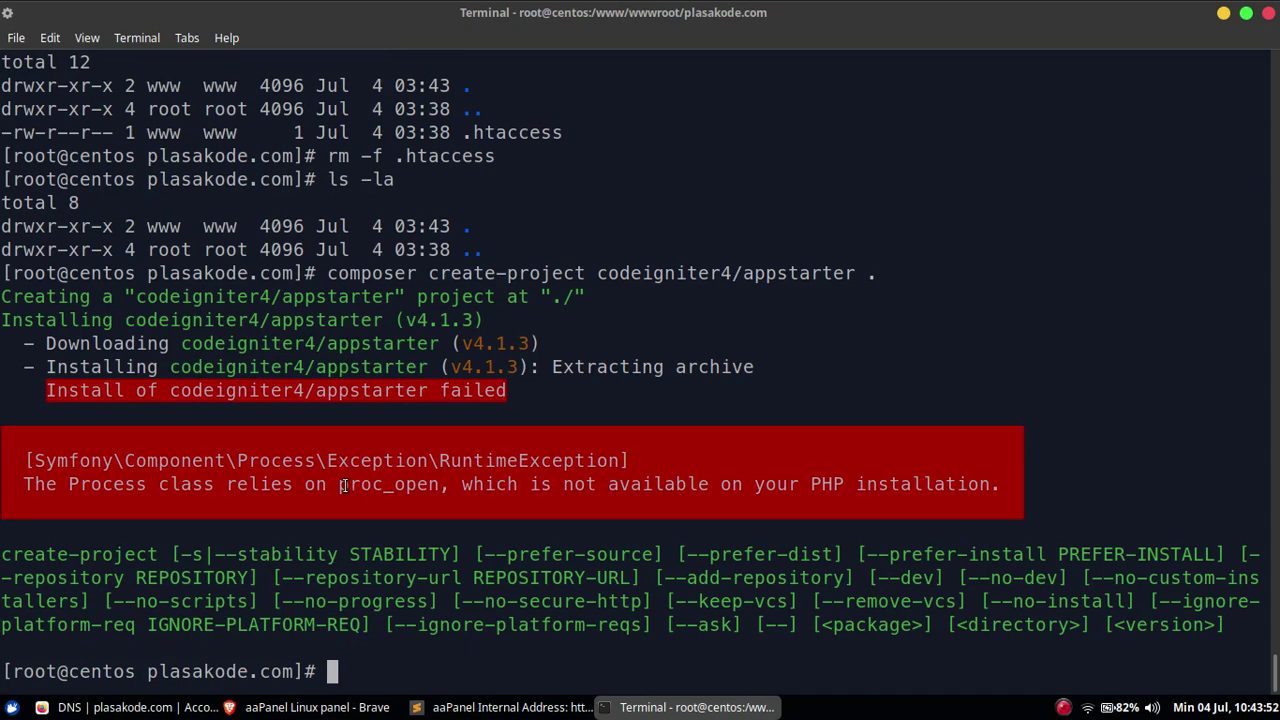
left_click_drag(350, 485, 440, 485)
left_click(440, 485)
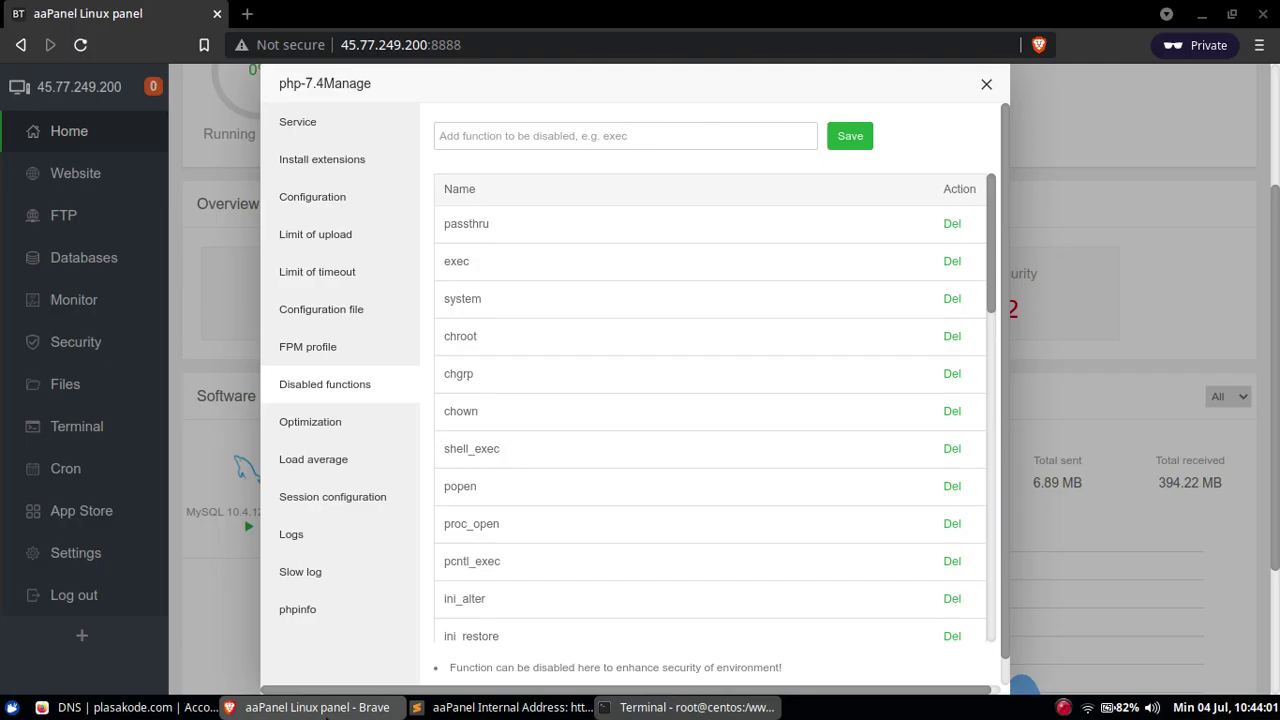
Step: Switch to aaPanel in Brave and remove proc_open from the PHP-7.4 disabled functions
left_click(333, 708)
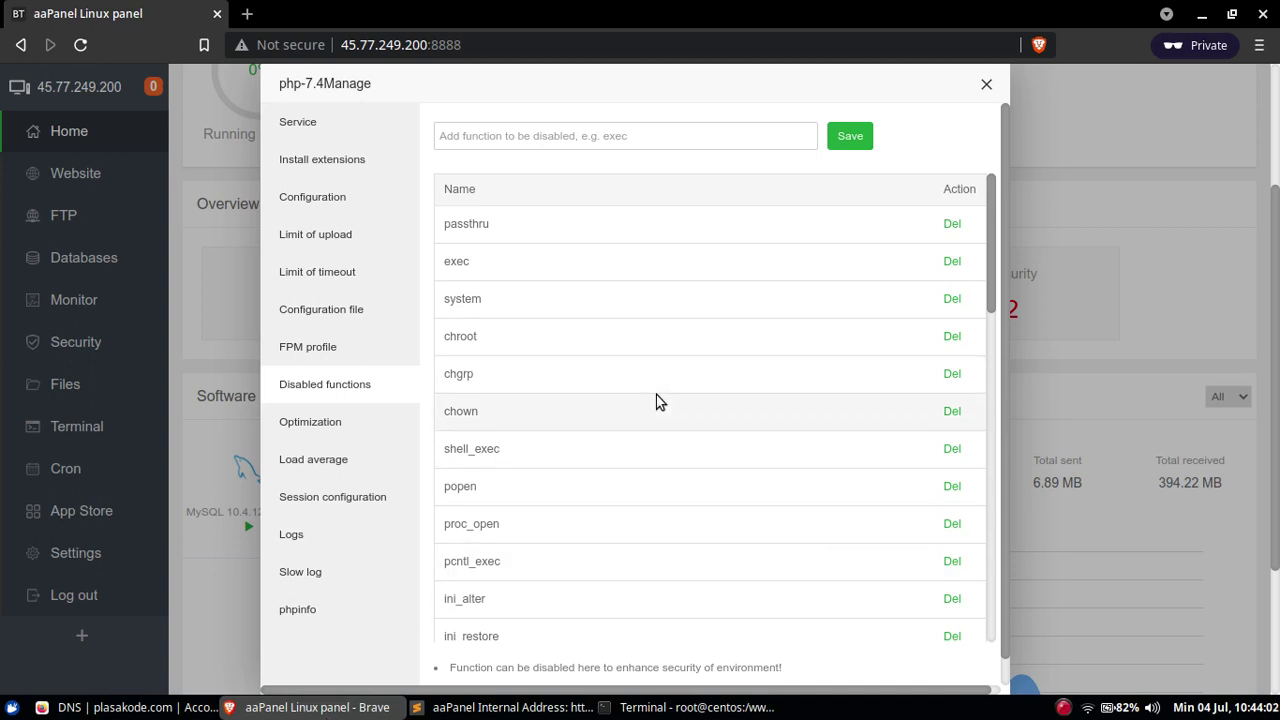
double_click(465, 527)
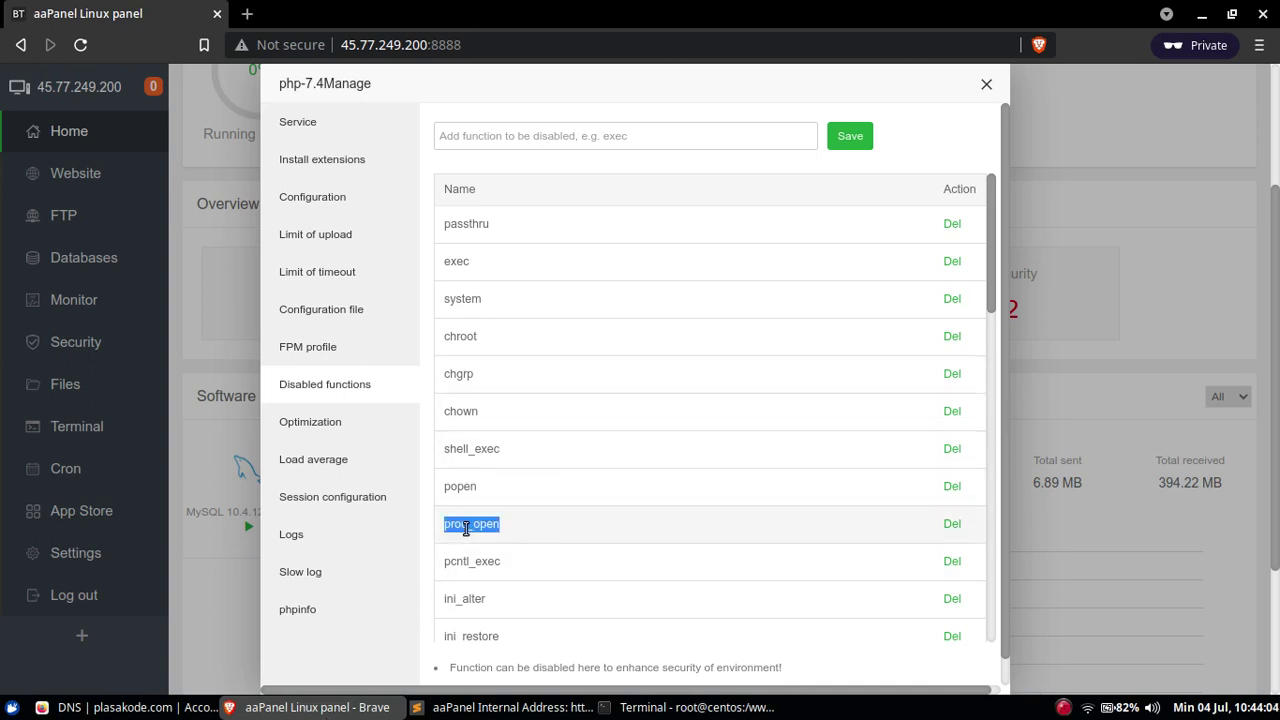
left_click(465, 527)
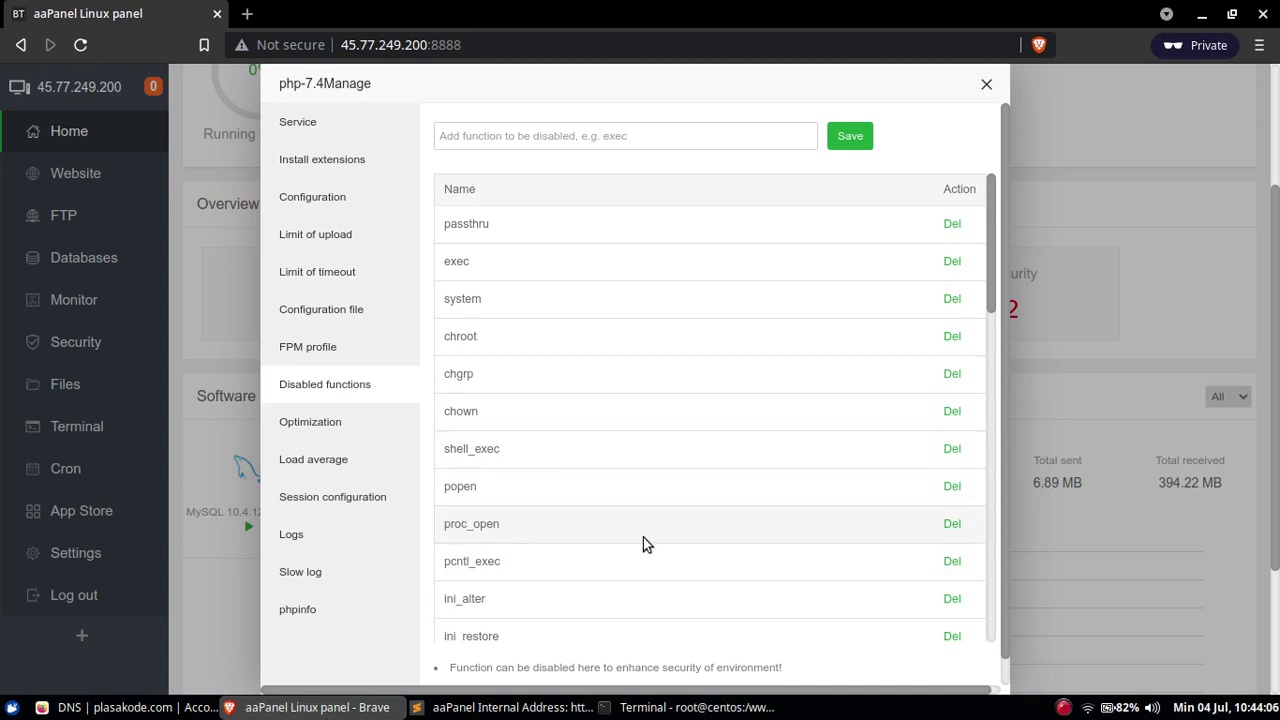
left_click(951, 526)
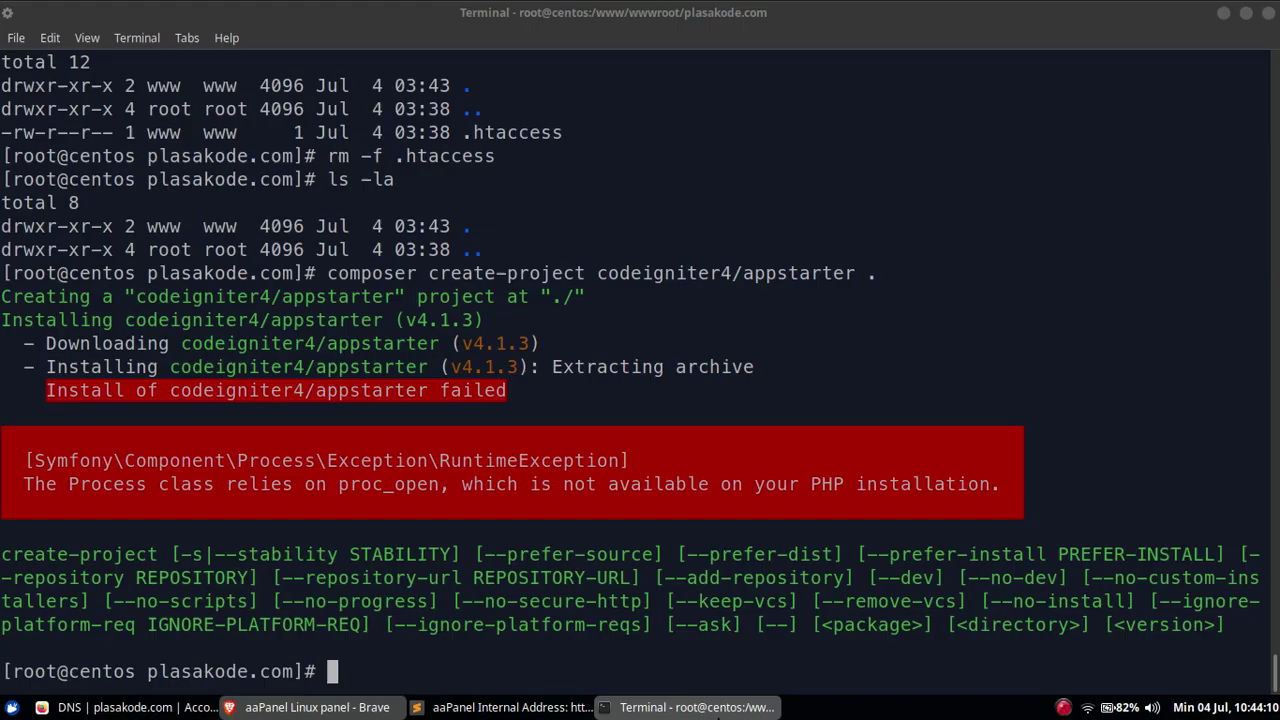
Step: In the server terminal, clear the screen, run rm -rf *.* in the site folder and list its contents with ls -la
left_click(697, 707)
key("ctrl+l")
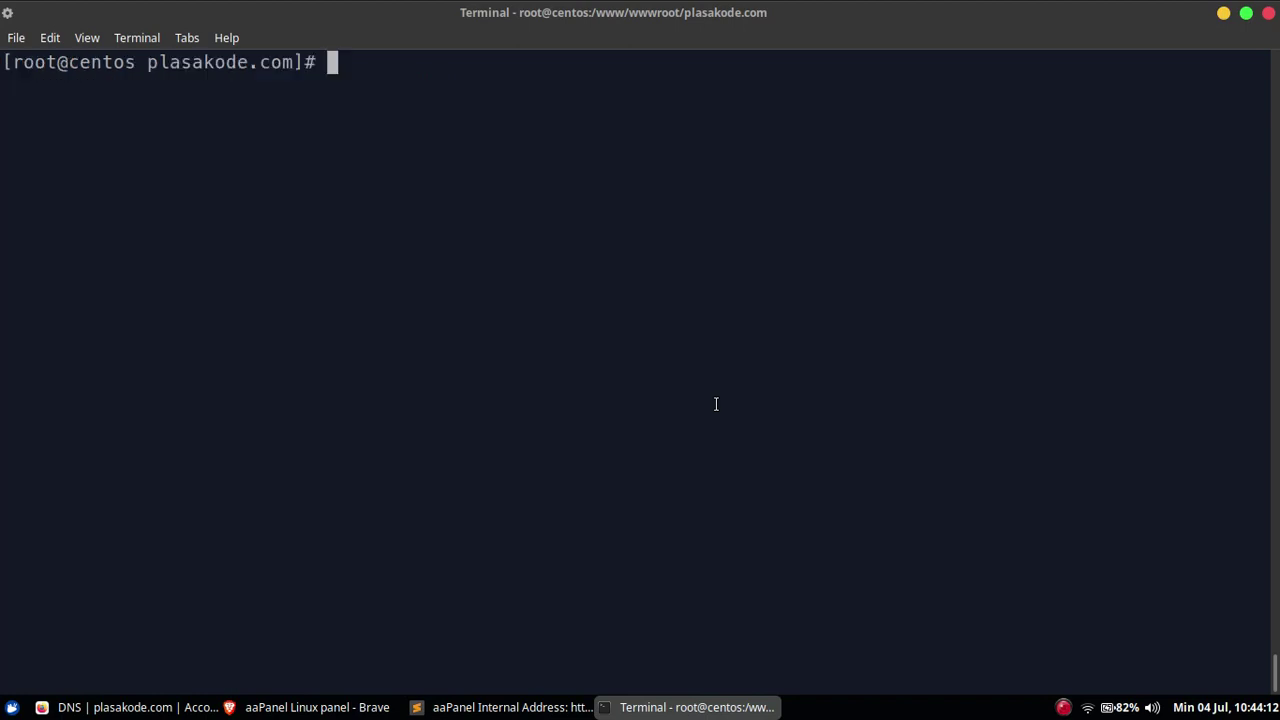
type("rm -rf")
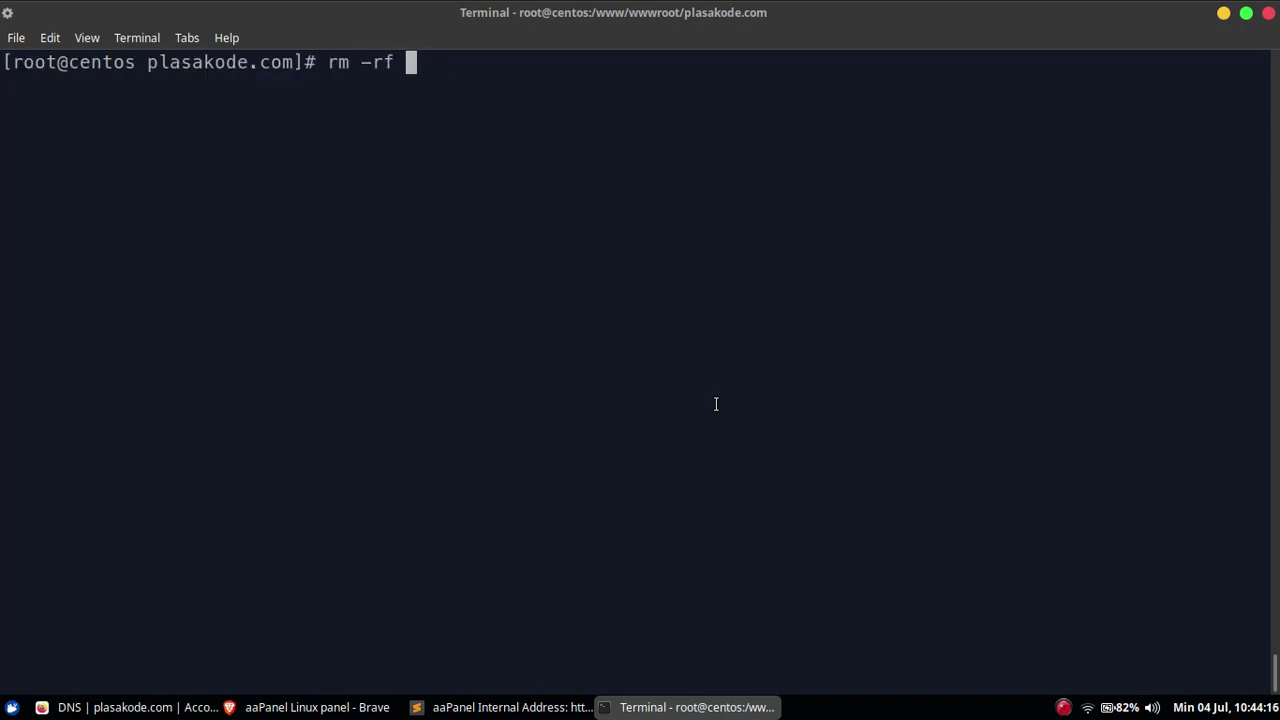
type(" *.*")
key("Return")
type("ls -la")
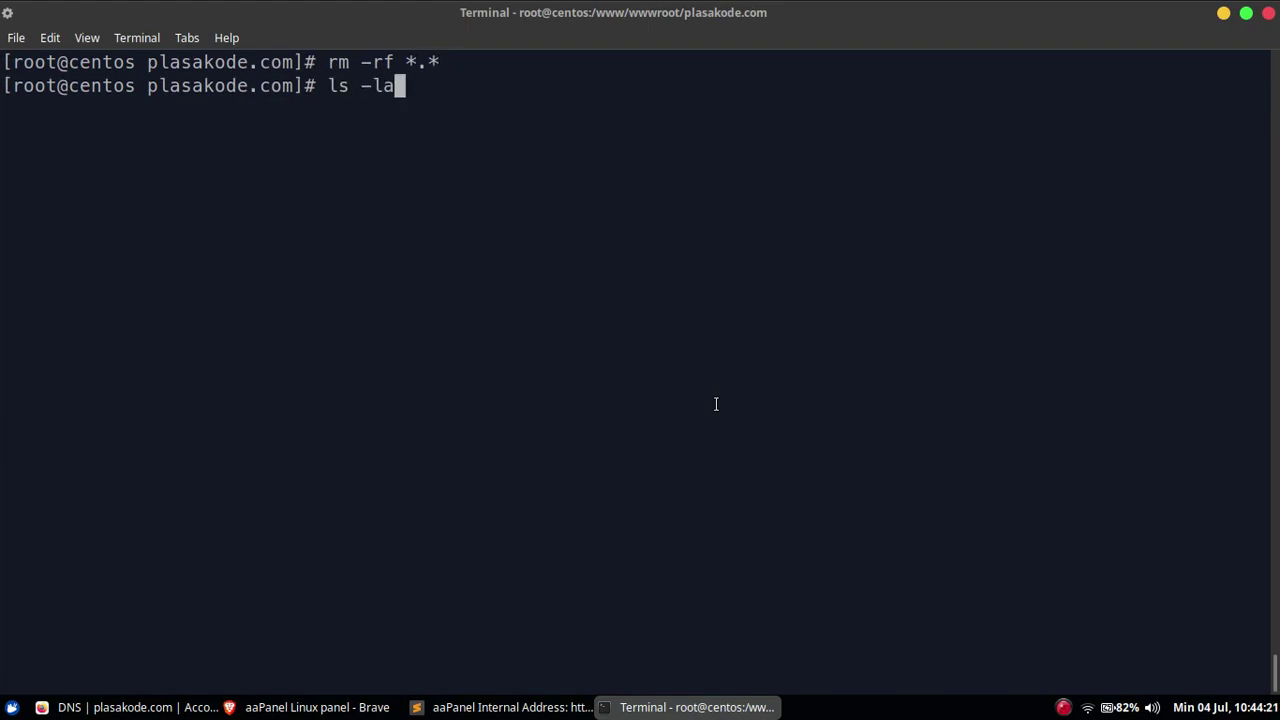
key("Return")
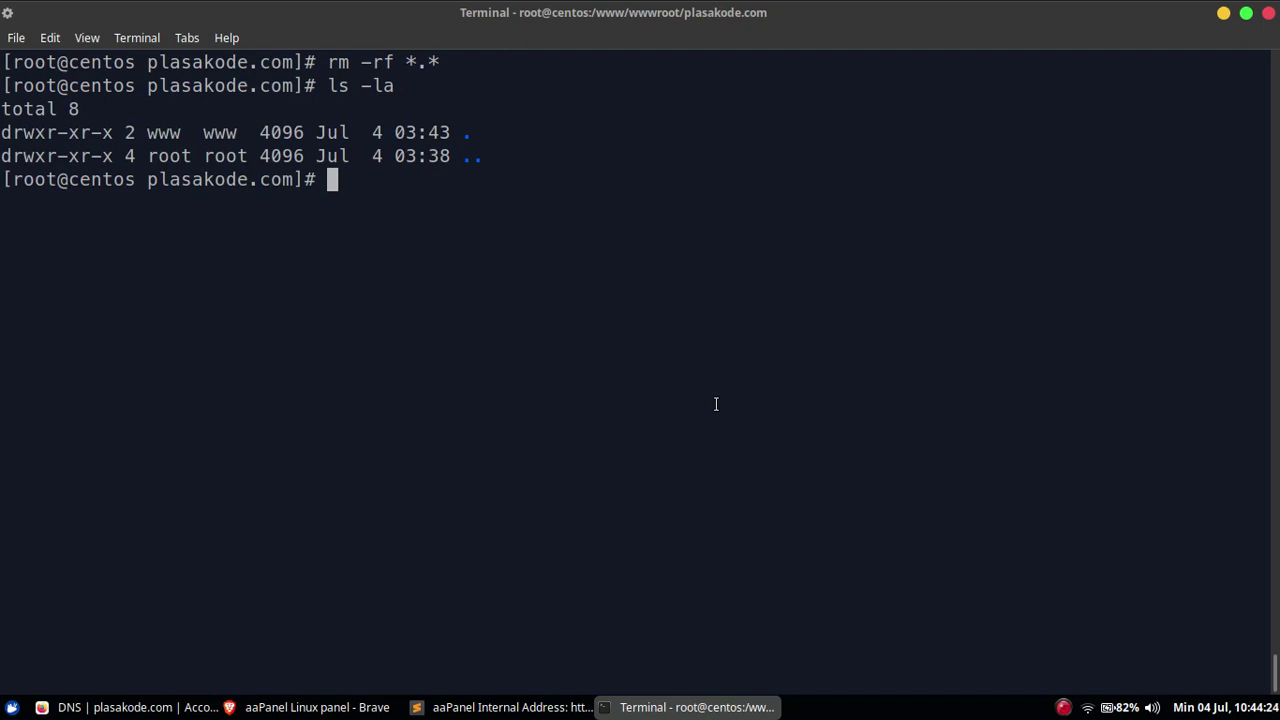
Step: Copy composer create-project codeigniter4/appstarter from the Sublime Text notes into the terminal and run it with . as the target folder
left_click(510, 707)
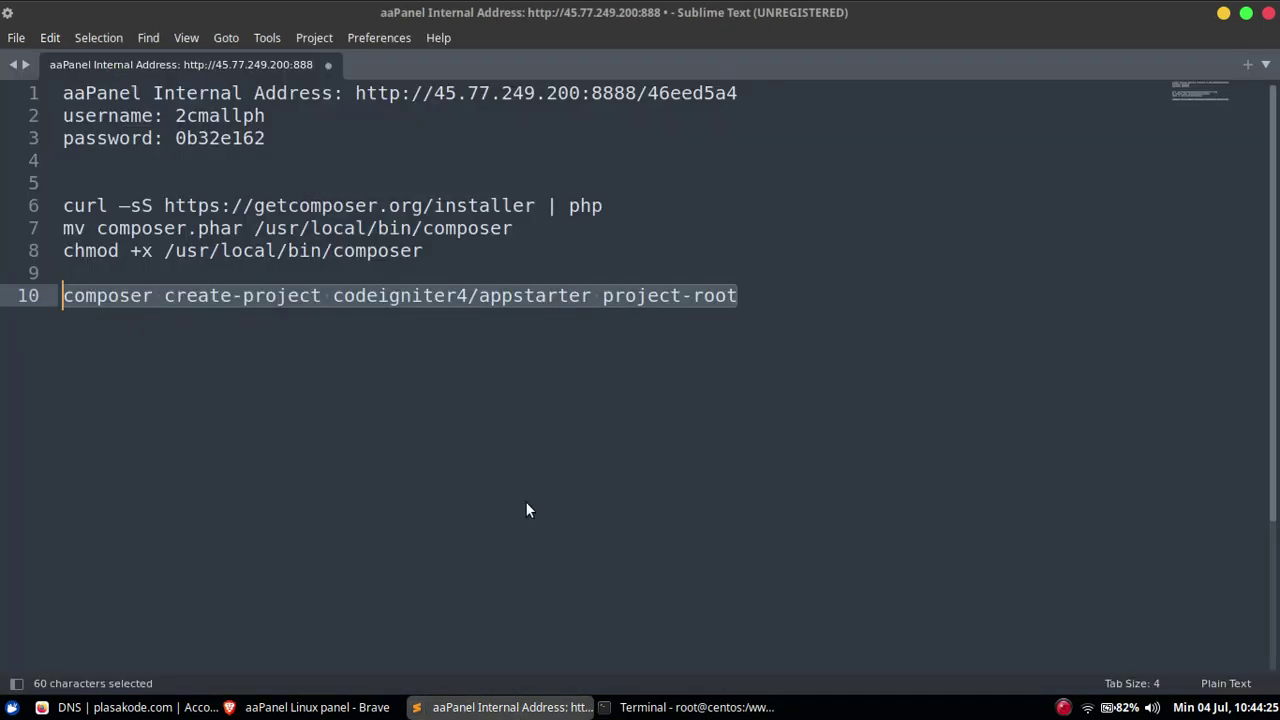
left_click(591, 300)
left_click(62, 296, "shift")
key("ctrl+c")
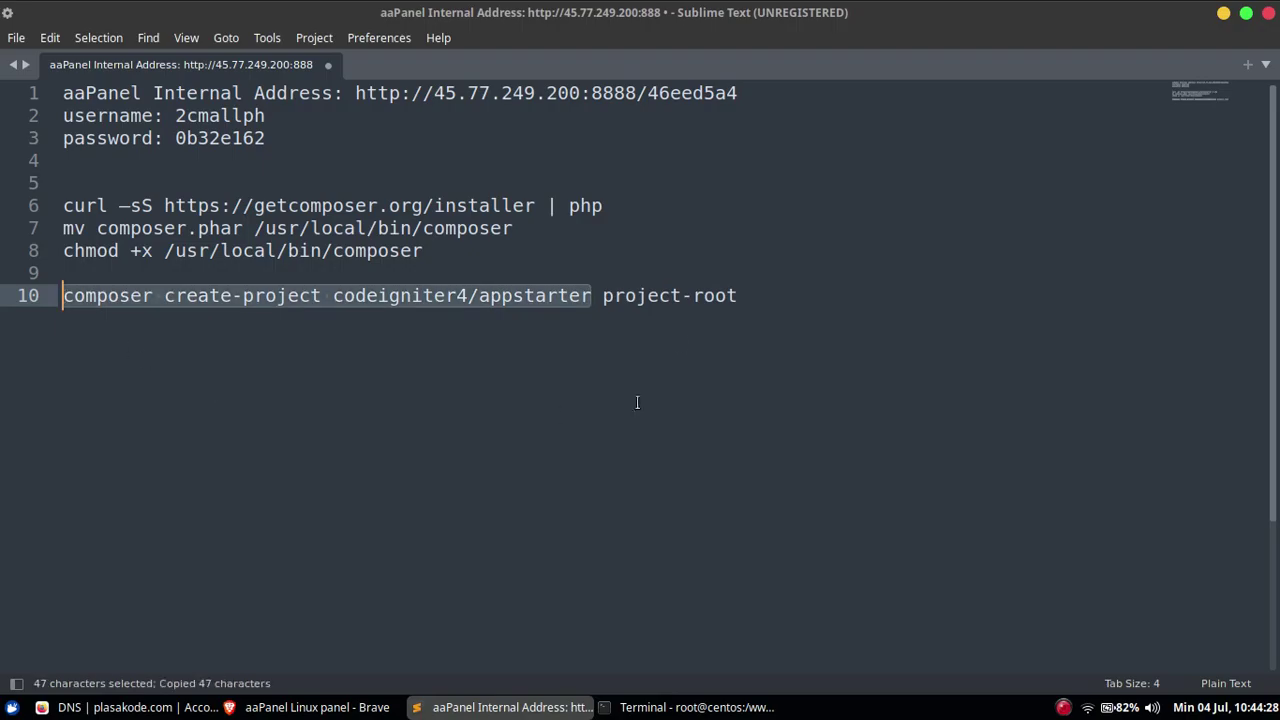
key("alt+Tab")
right_click(714, 251)
left_click(757, 349)
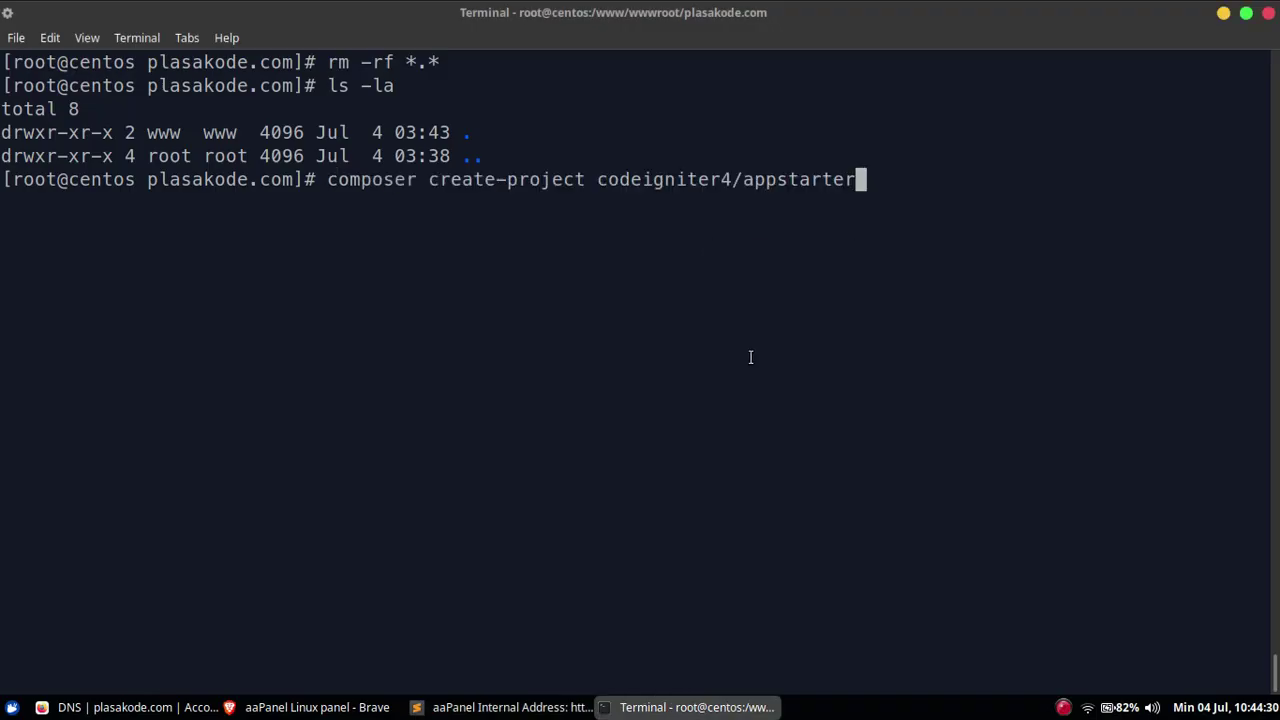
type(".")
key("Return")
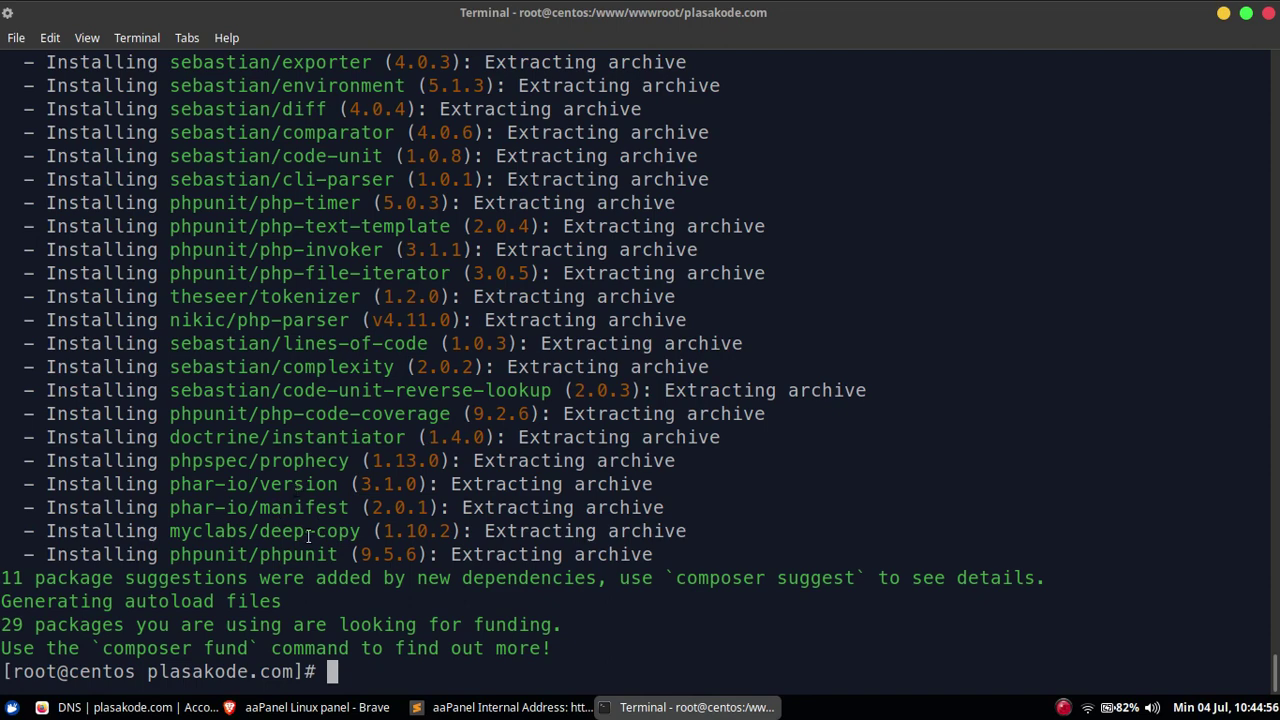
Step: Switch to Brave, close the PHP-7.4 settings in aaPanel and open plasakode.com in a new browser tab
left_click(275, 710)
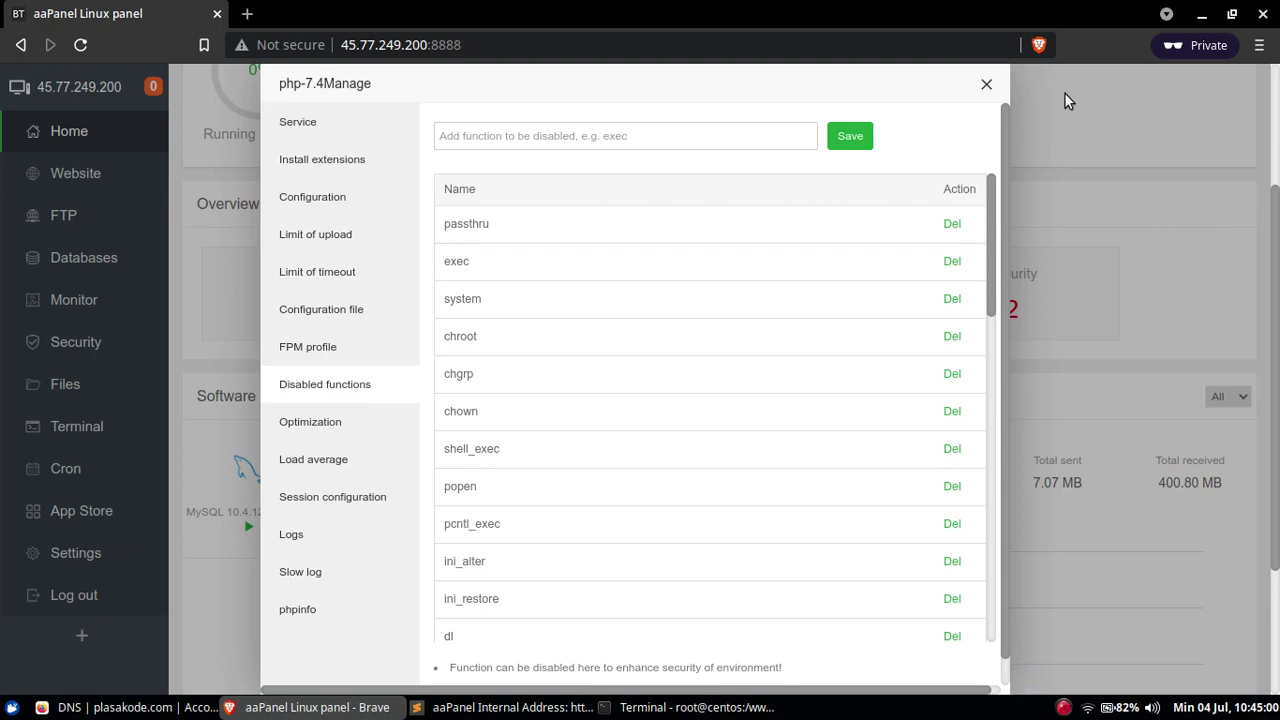
left_click(987, 86)
left_click(247, 13)
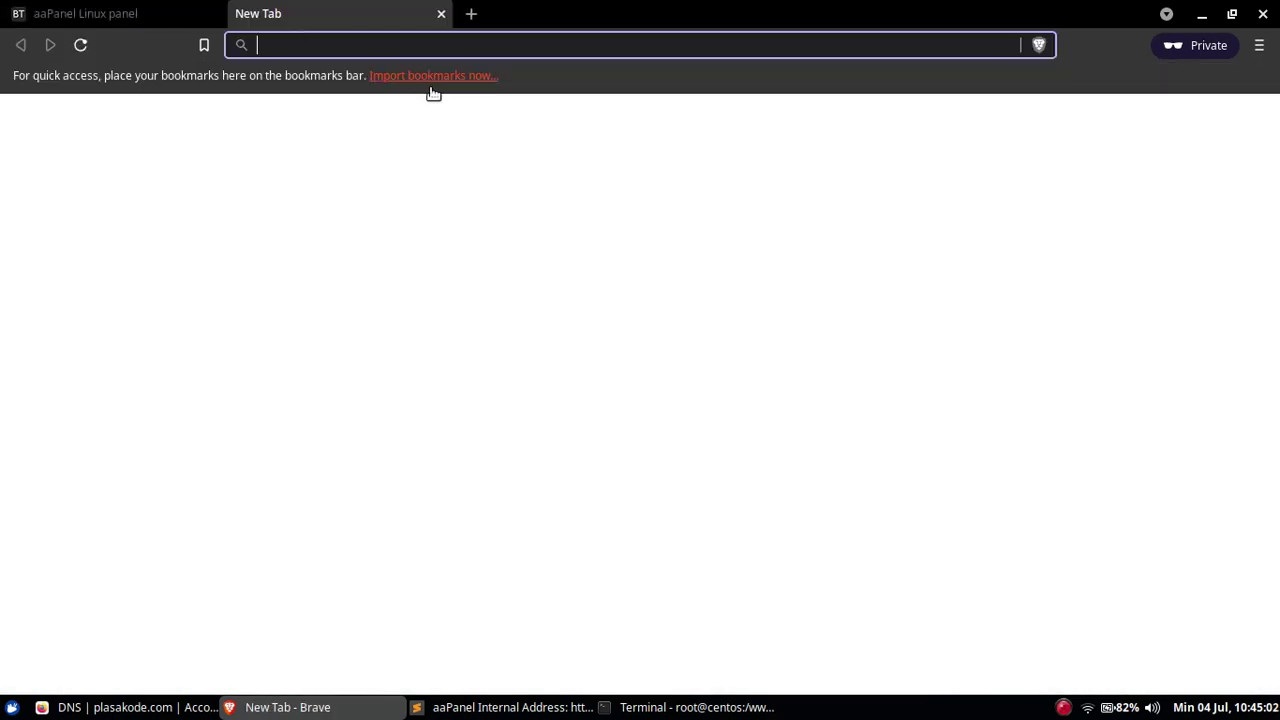
type("pla")
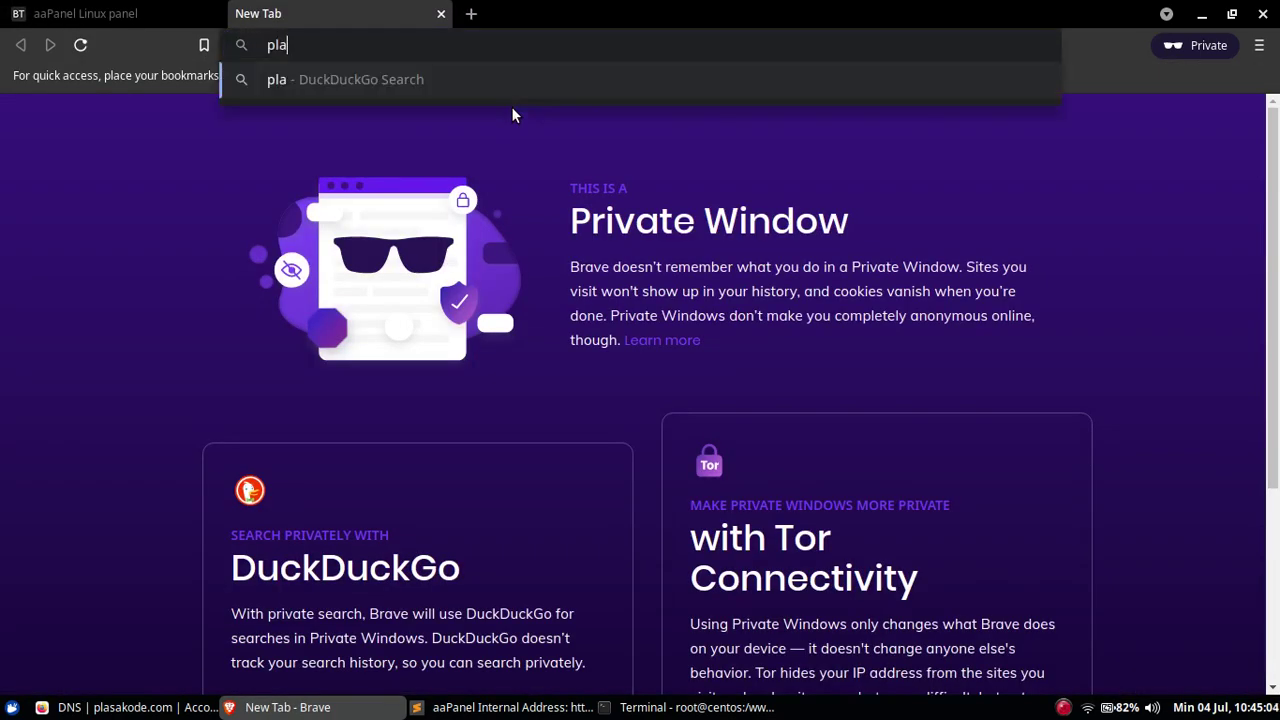
type("sakode.com")
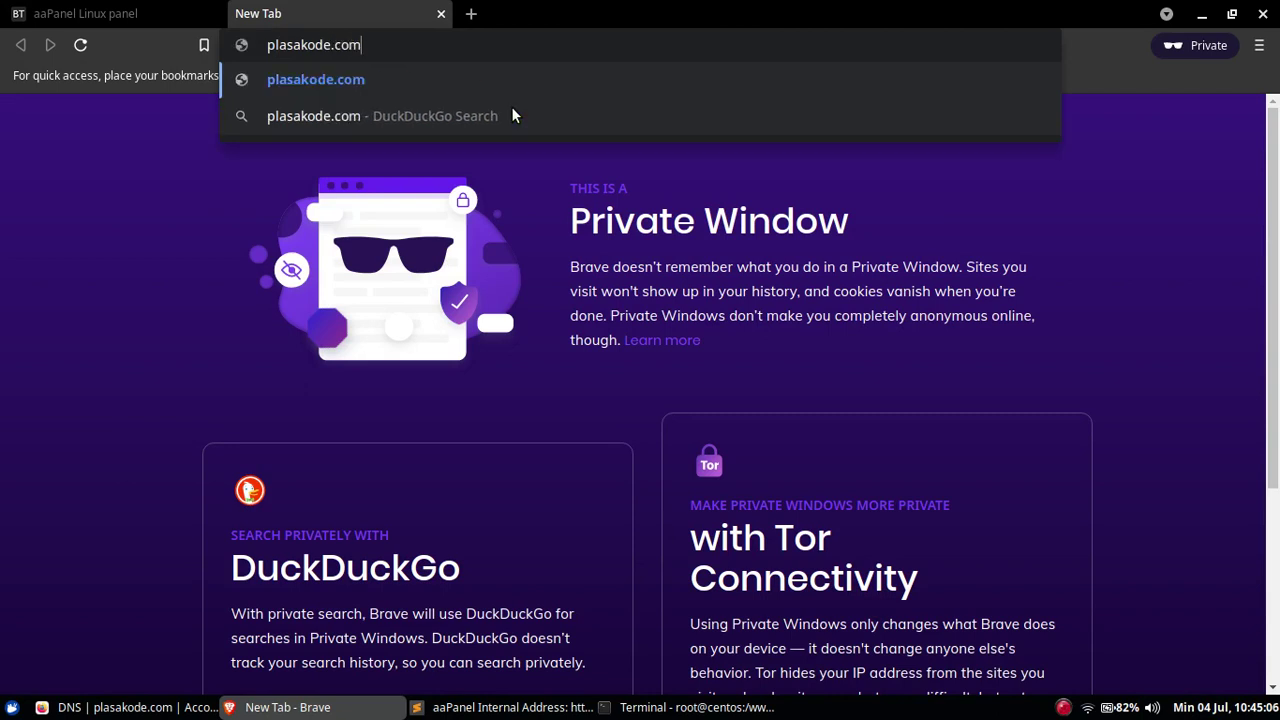
key("Return")
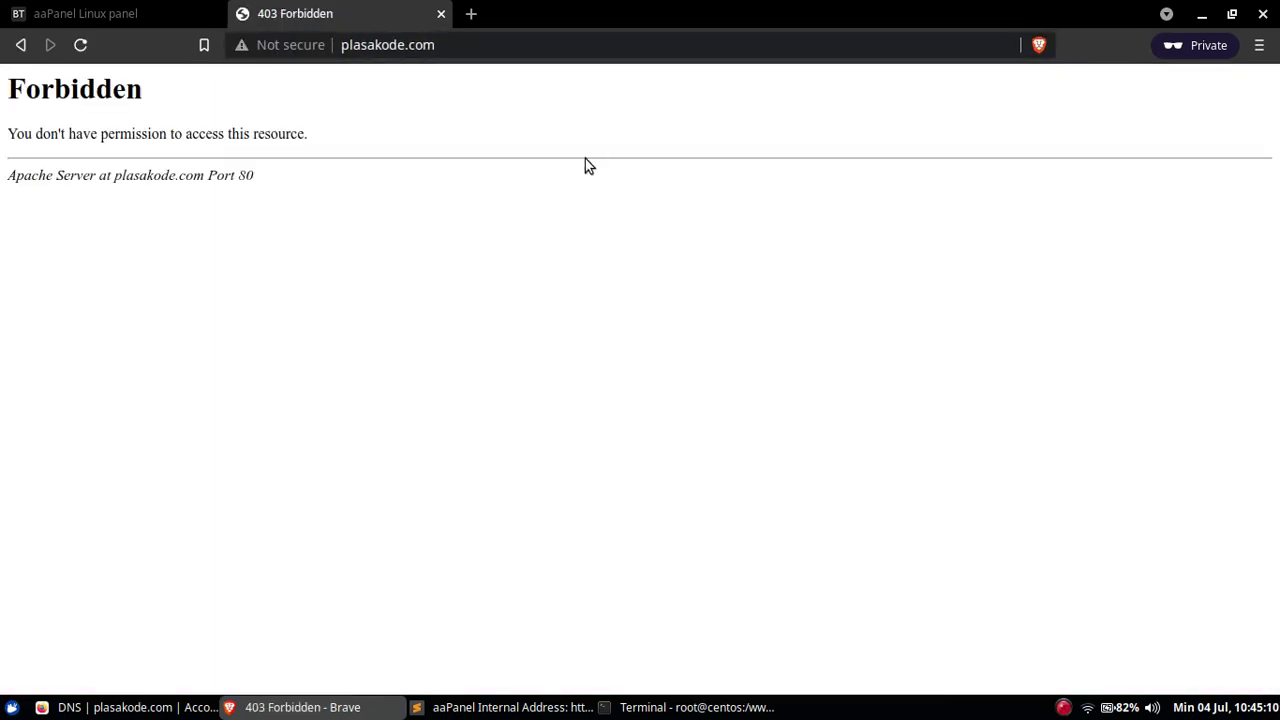
Step: Switch to the server terminal and list the site folder's contents with ls -l
left_click(697, 707)
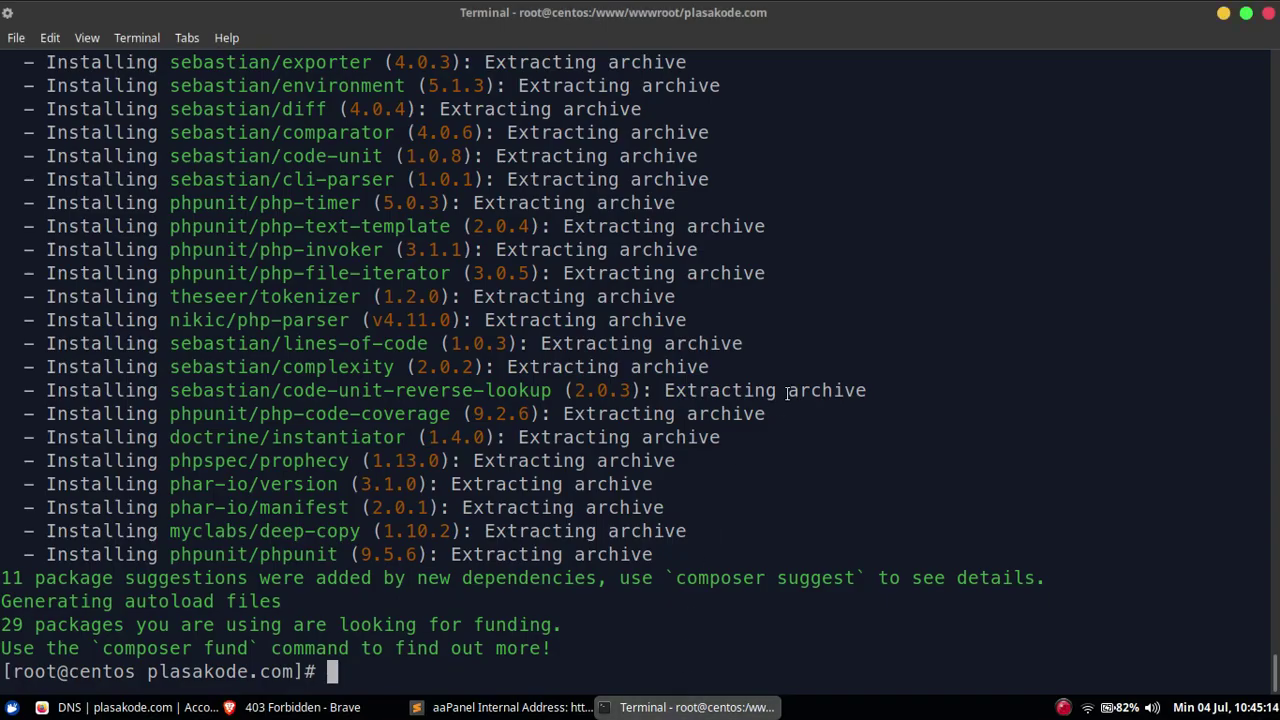
type("chown")
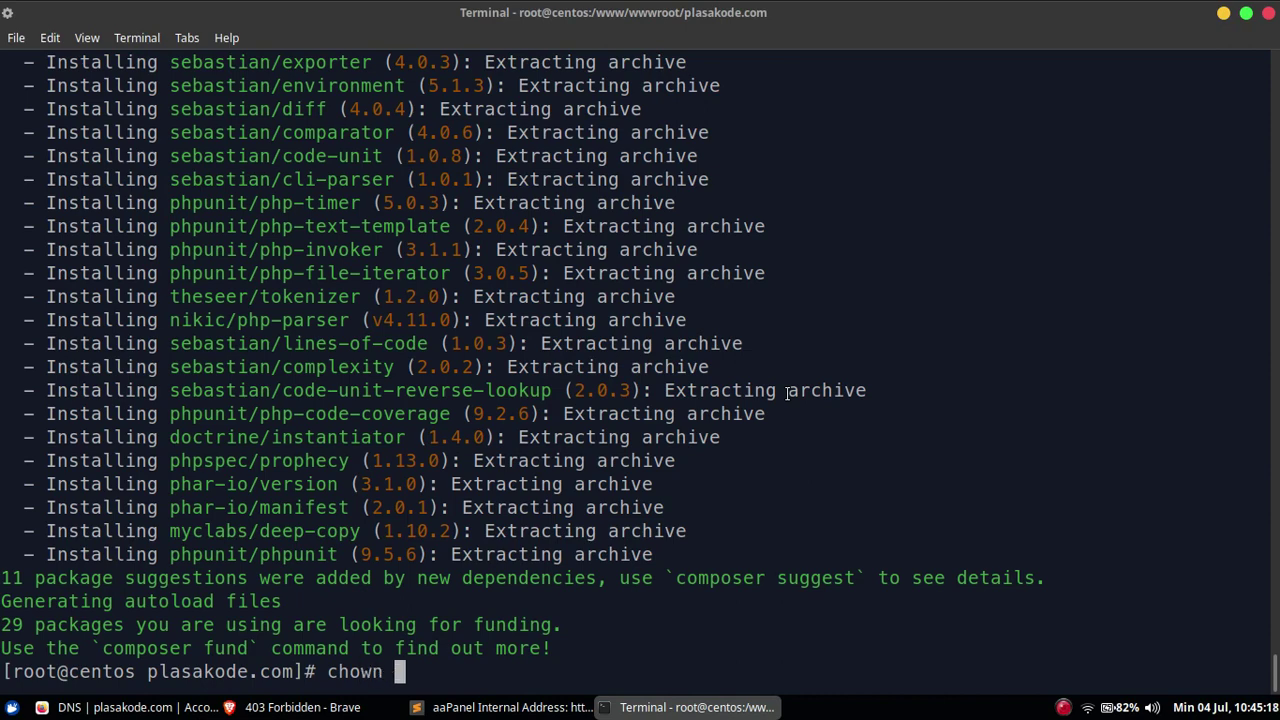
key("BackSpace")
key("BackSpace")
key("BackSpace")
key("BackSpace")
key("BackSpace")
key("BackSpace")
type("ls -l")
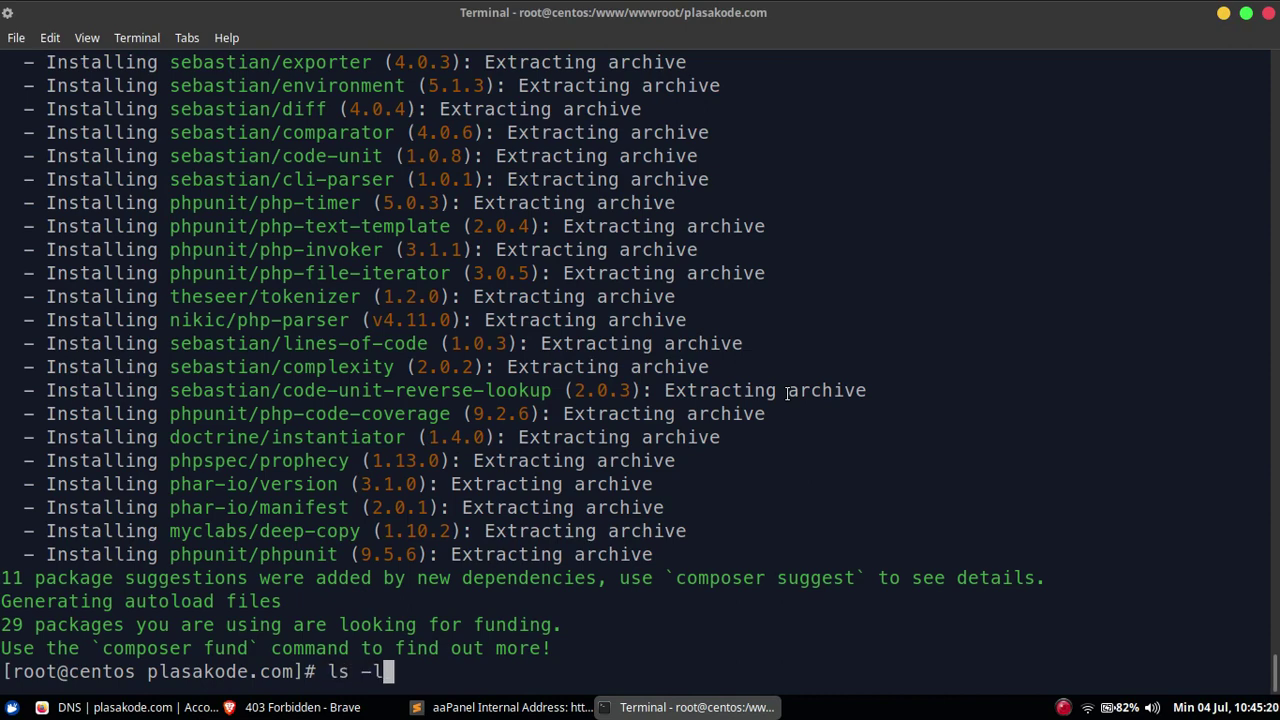
key("Return")
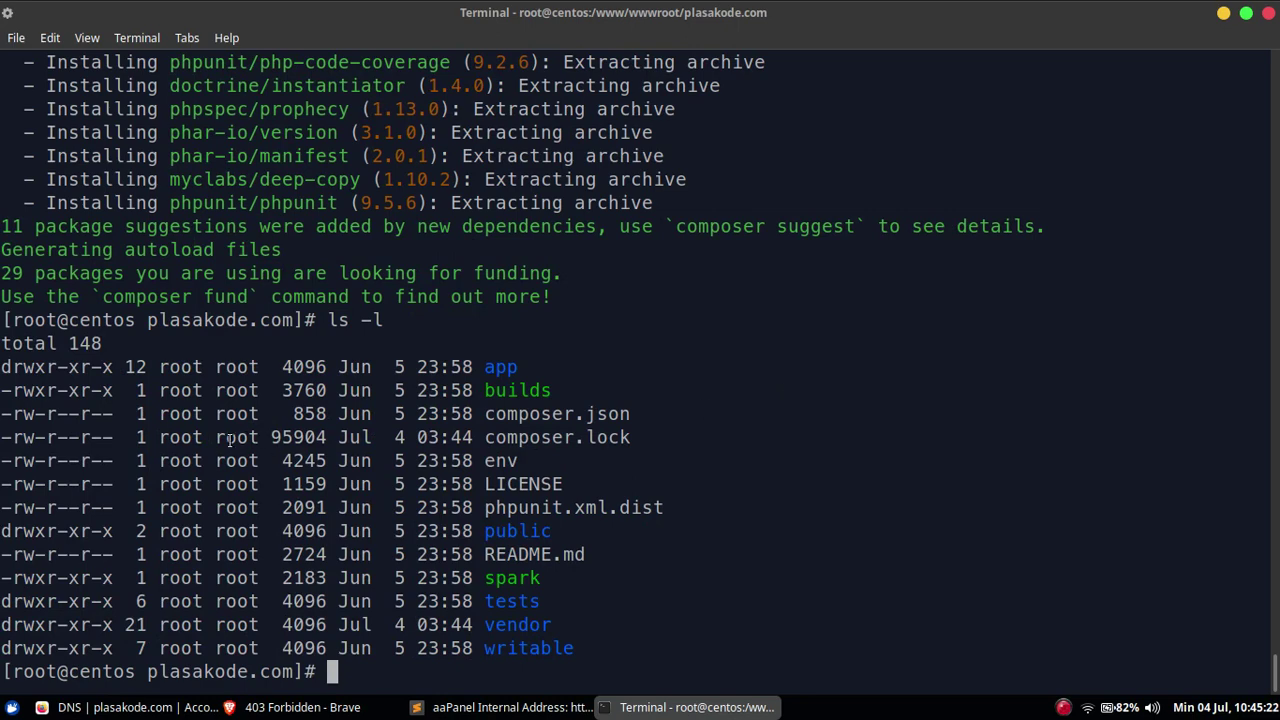
Step: Run chown -R www:www ../plasakode.com to change the site folder's owner, and list its contents again with ls -l
type("chown ")
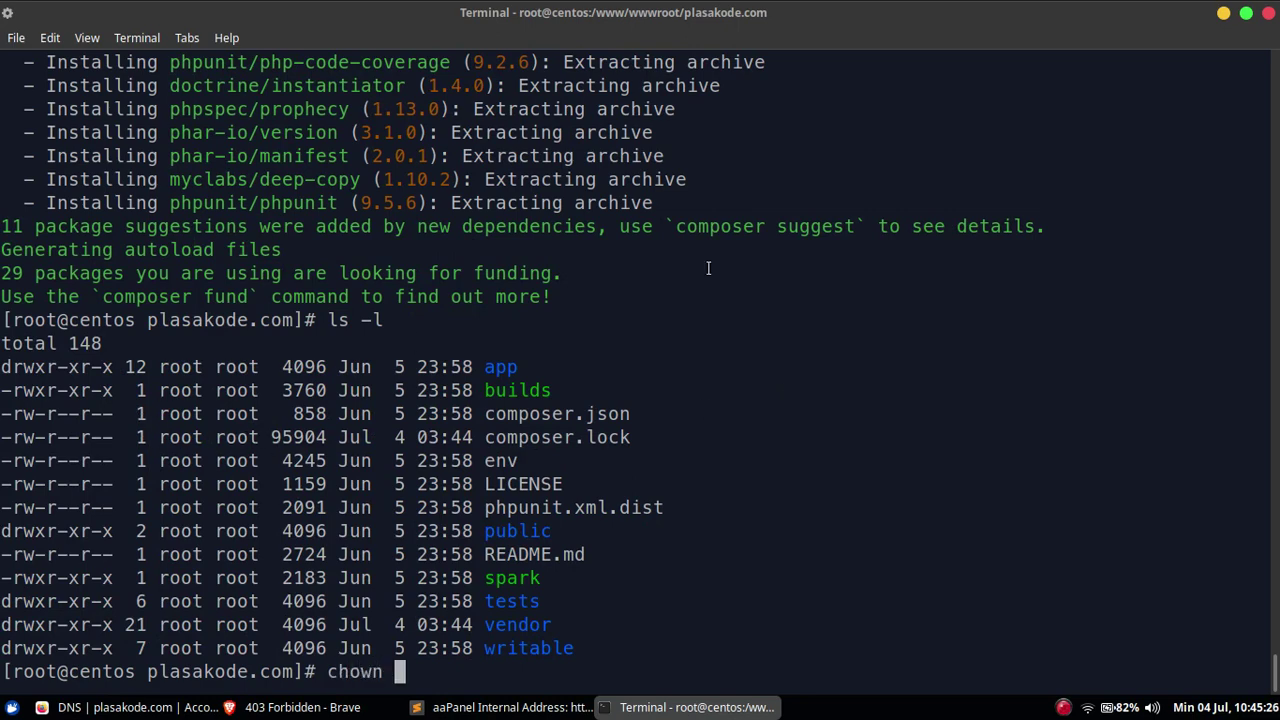
type("-R w")
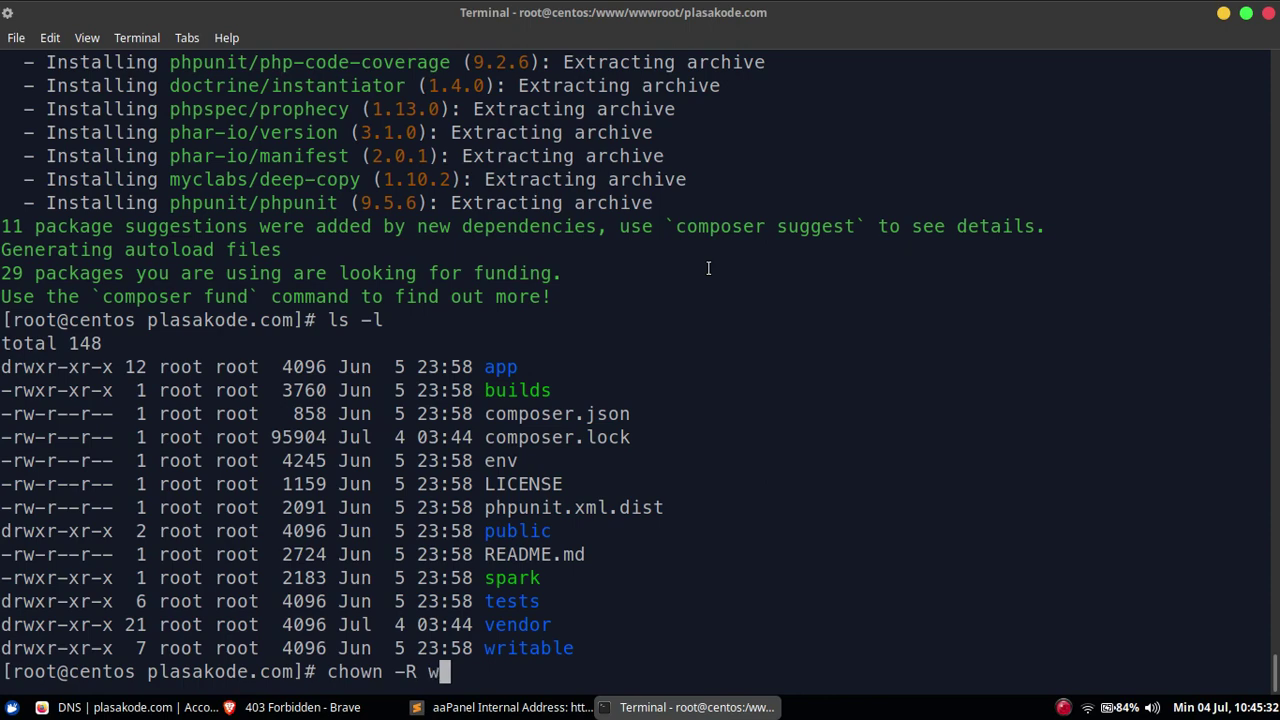
type("ww:www ../pl")
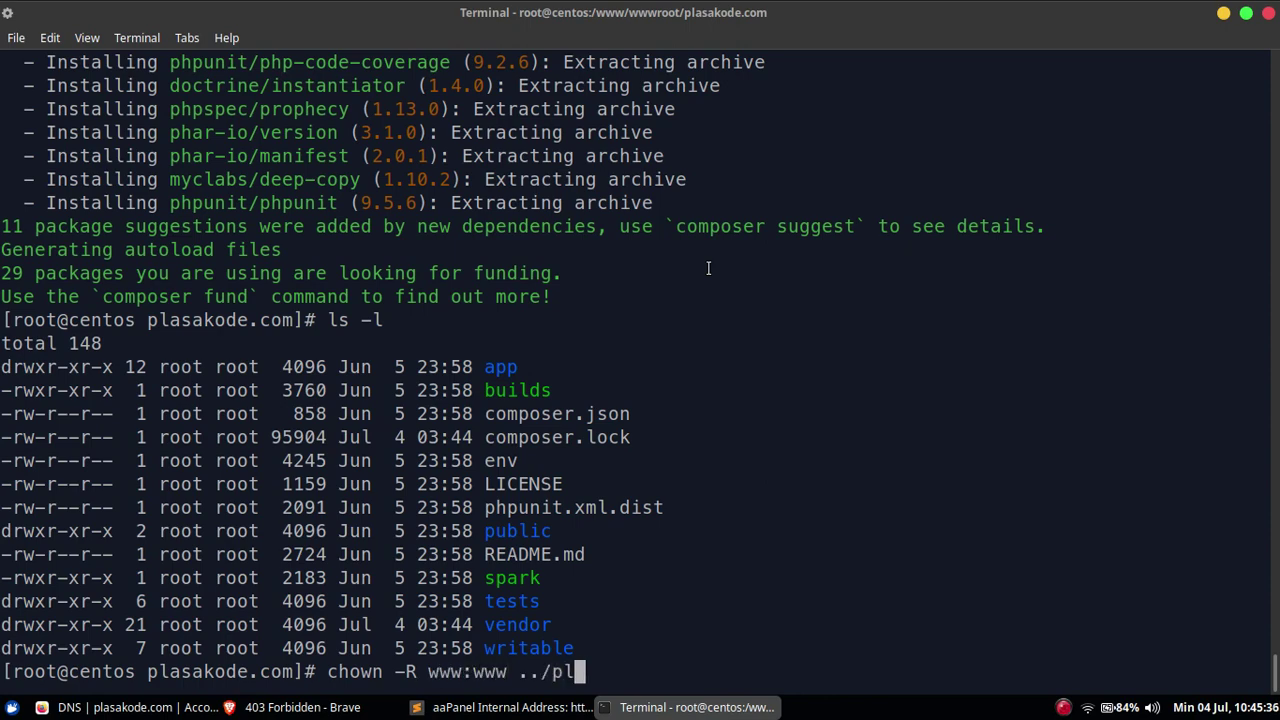
key("Tab")
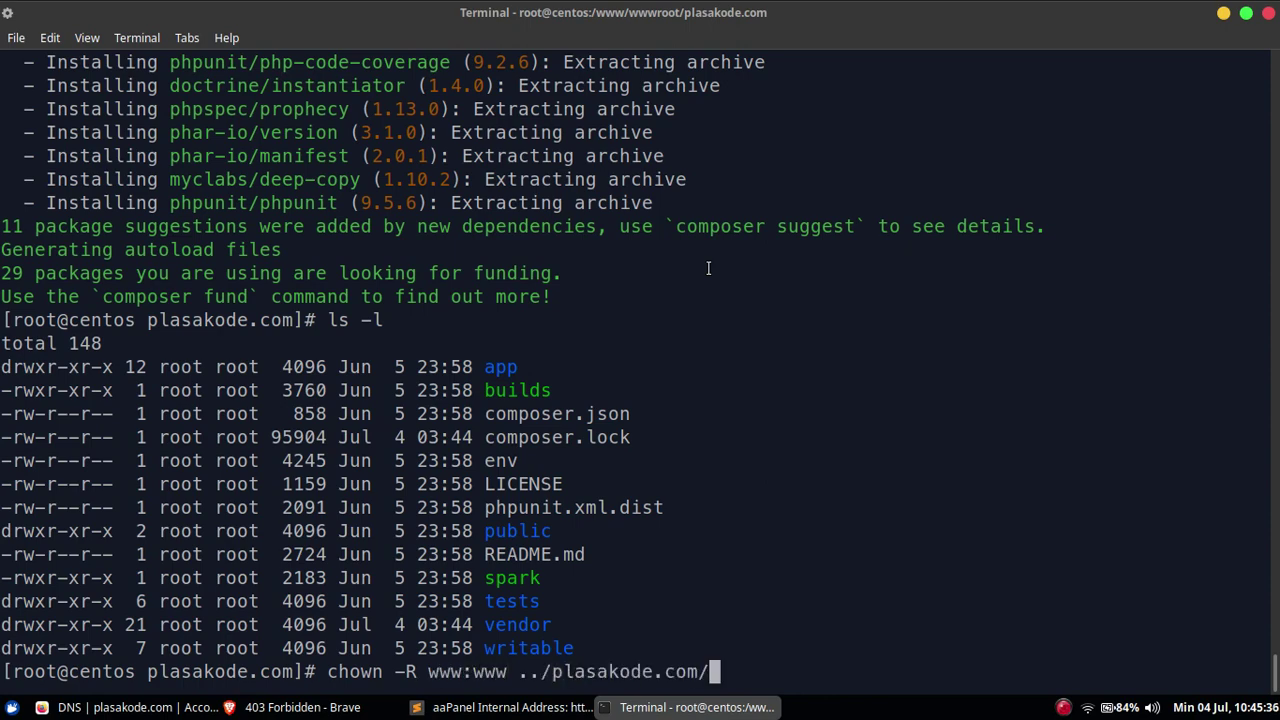
key("BackSpace")
key("Return")
type("ls  -l")
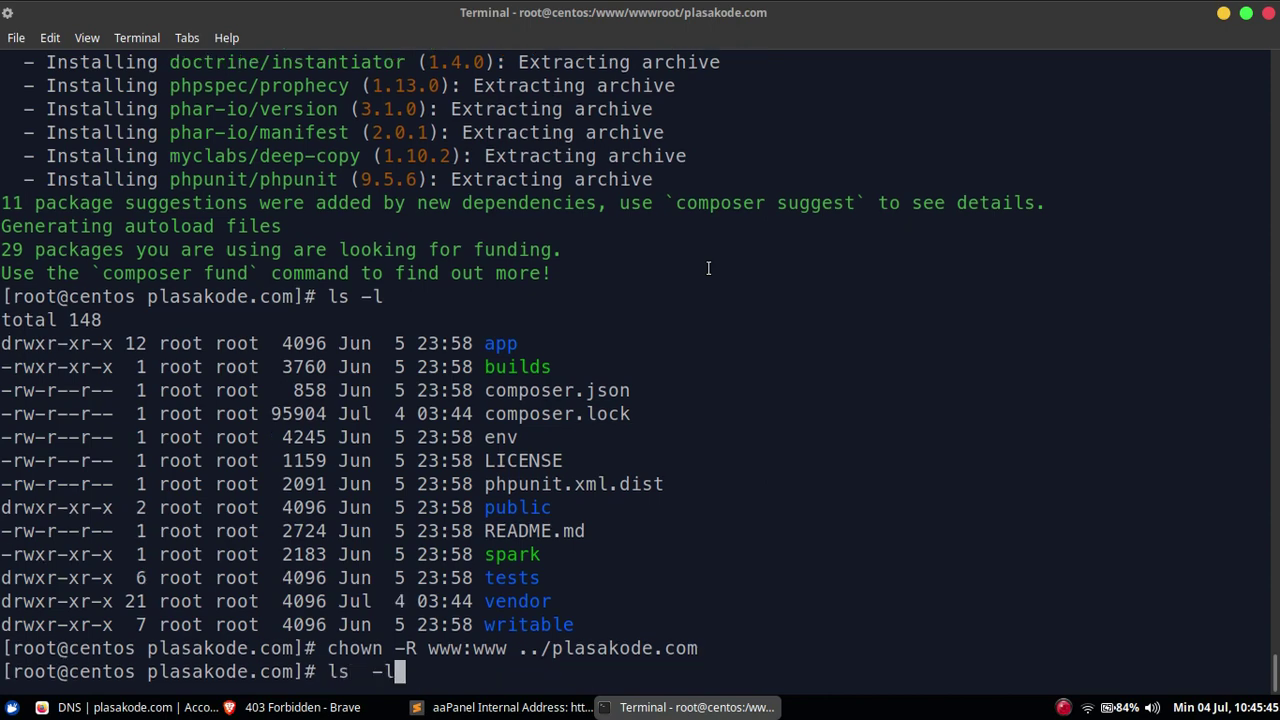
key("Return")
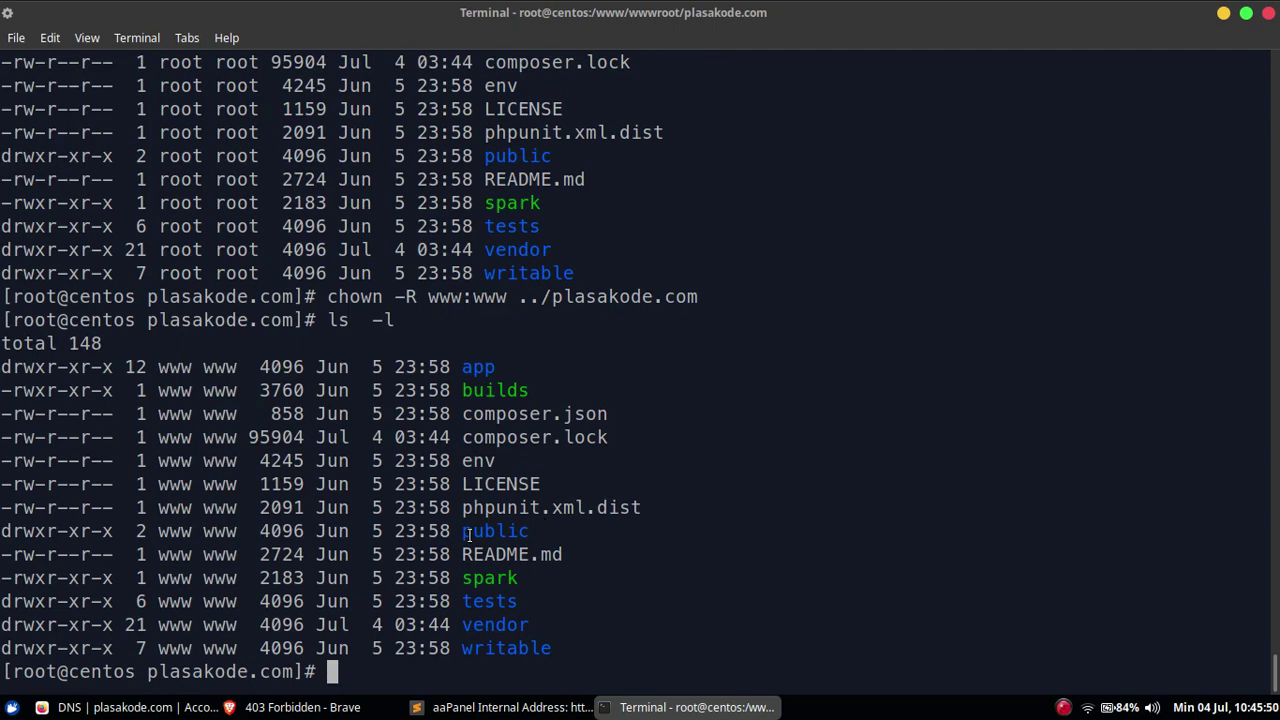
Step: Switch to aaPanel in Brave, set plasakode.com's site directory to /www/wwwroot/plasakode.com/public and turn off its Anti-XSS attack (open_basedir) limit
left_click(262, 710)
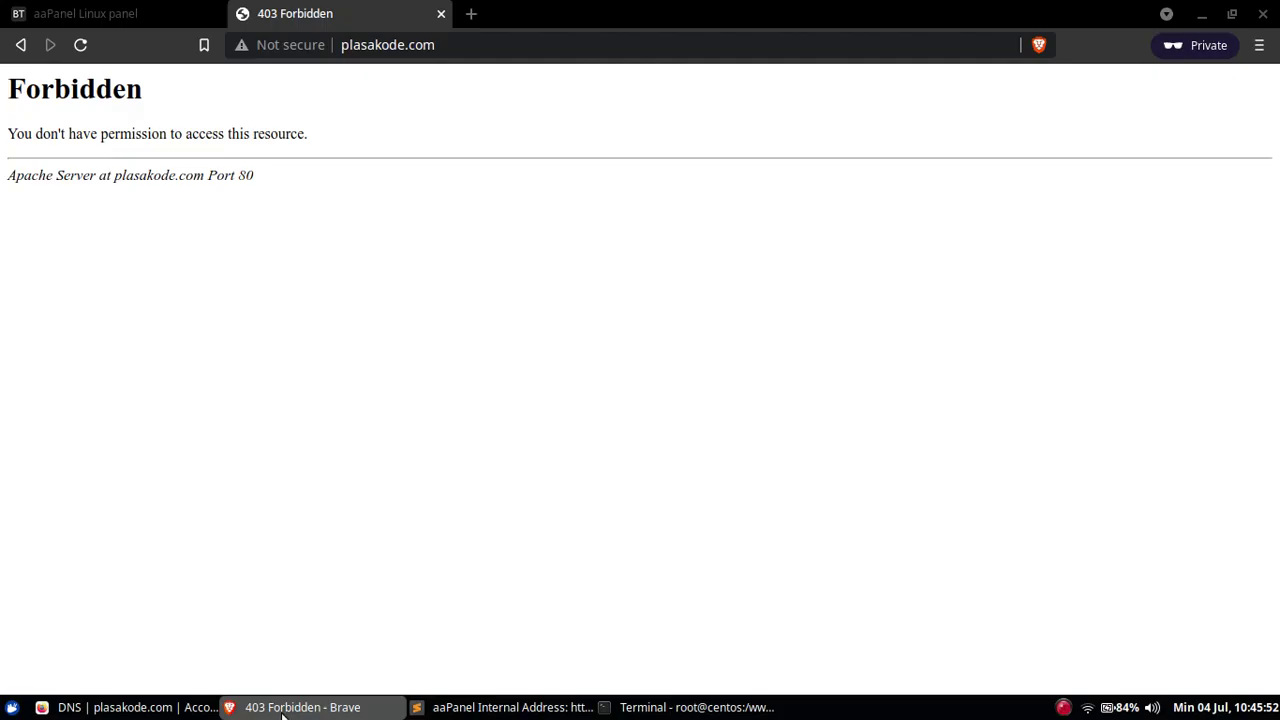
left_click(135, 15)
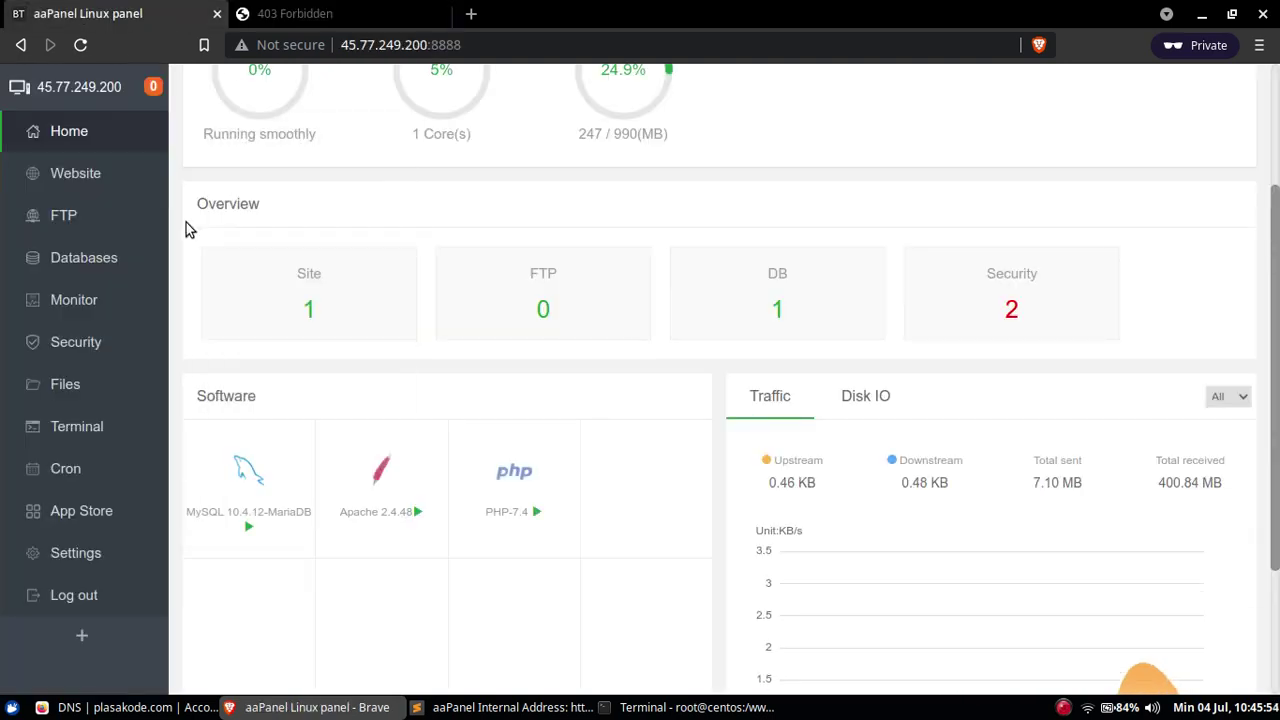
left_click(113, 181)
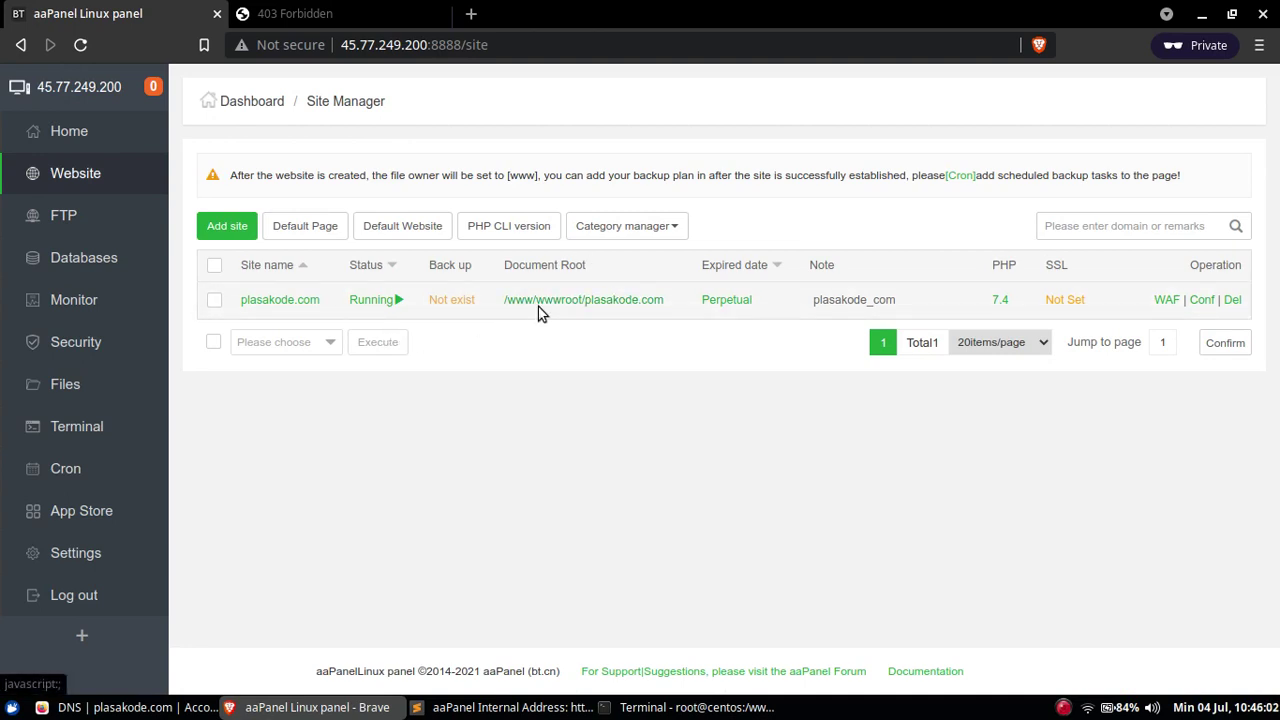
left_click(1198, 302)
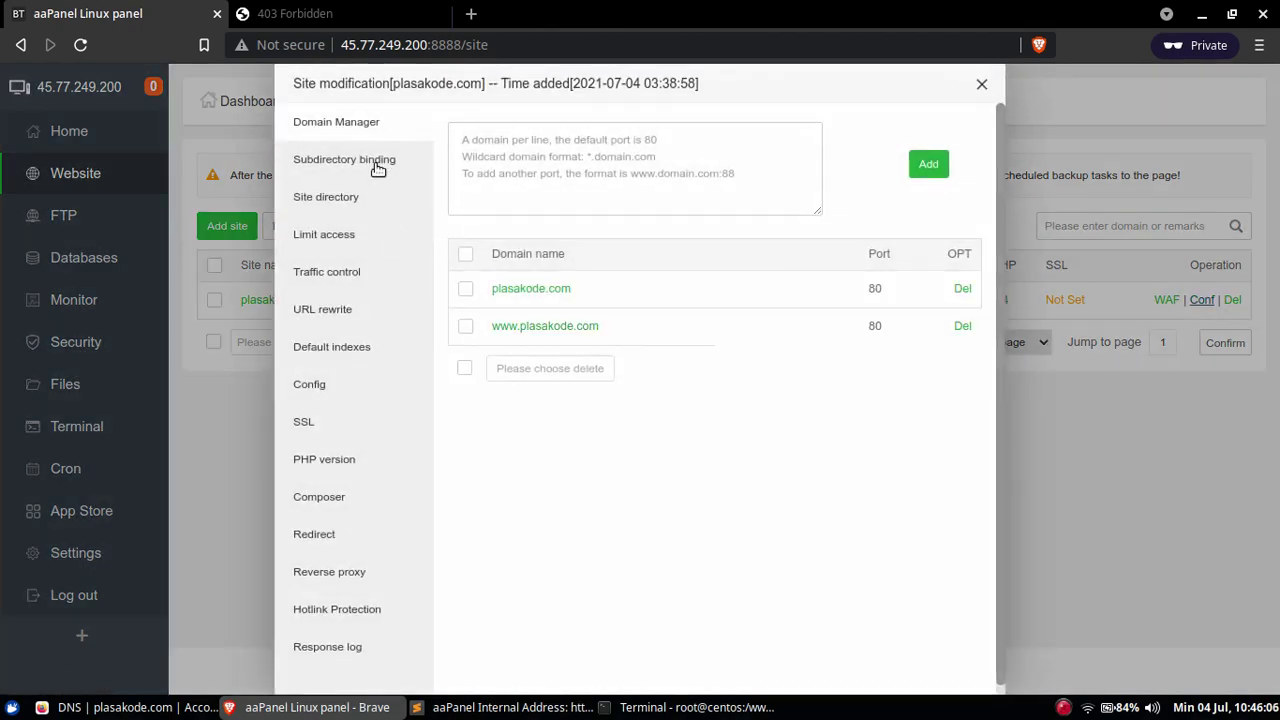
left_click(350, 196)
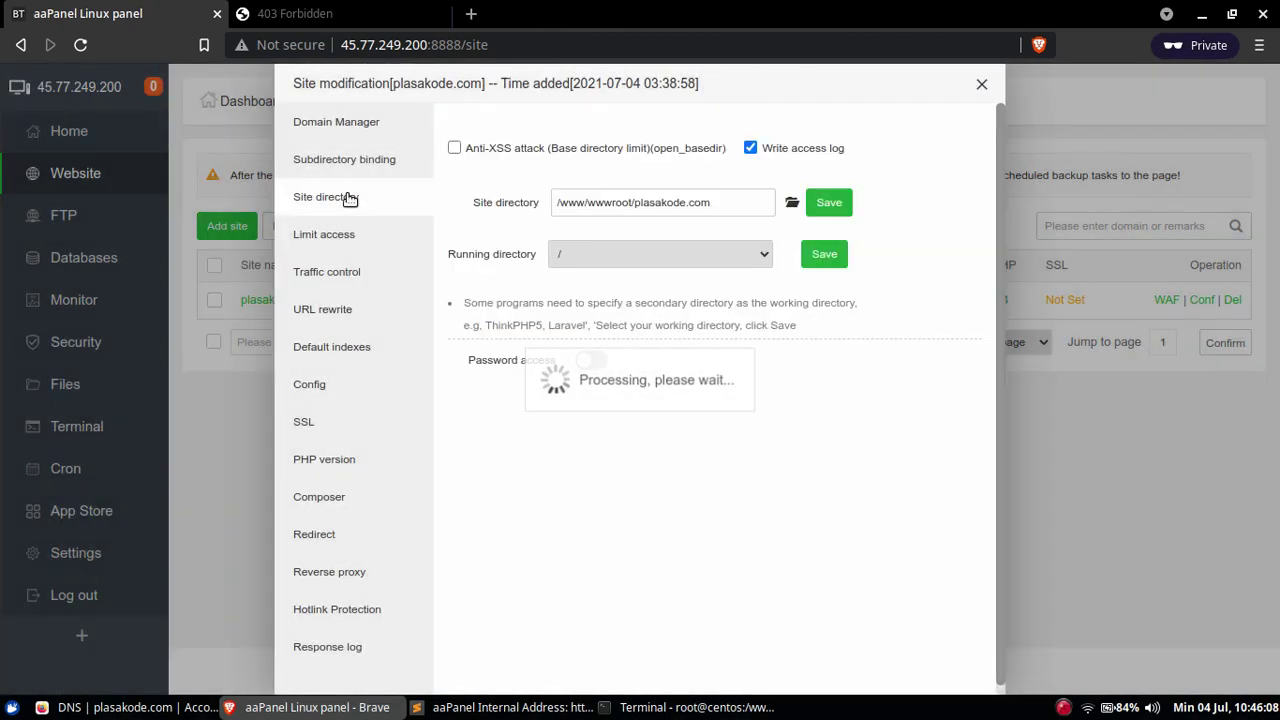
left_click(737, 205)
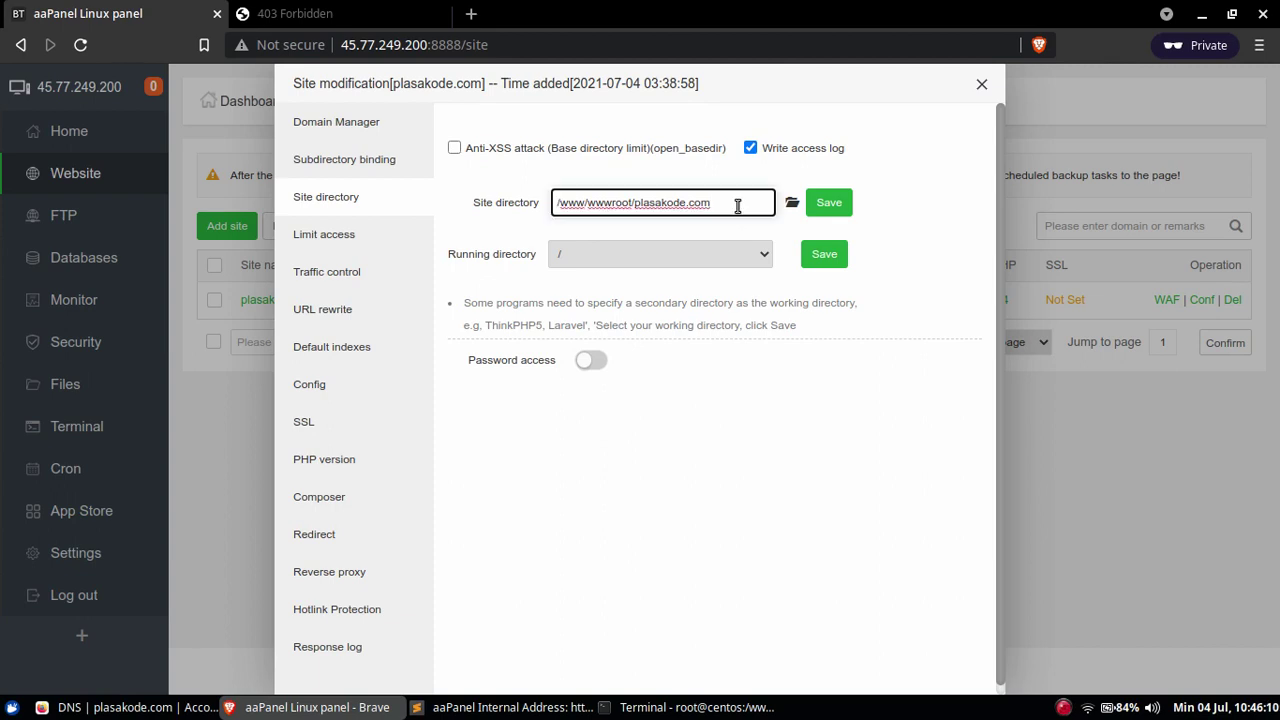
type("/public")
left_click(829, 202)
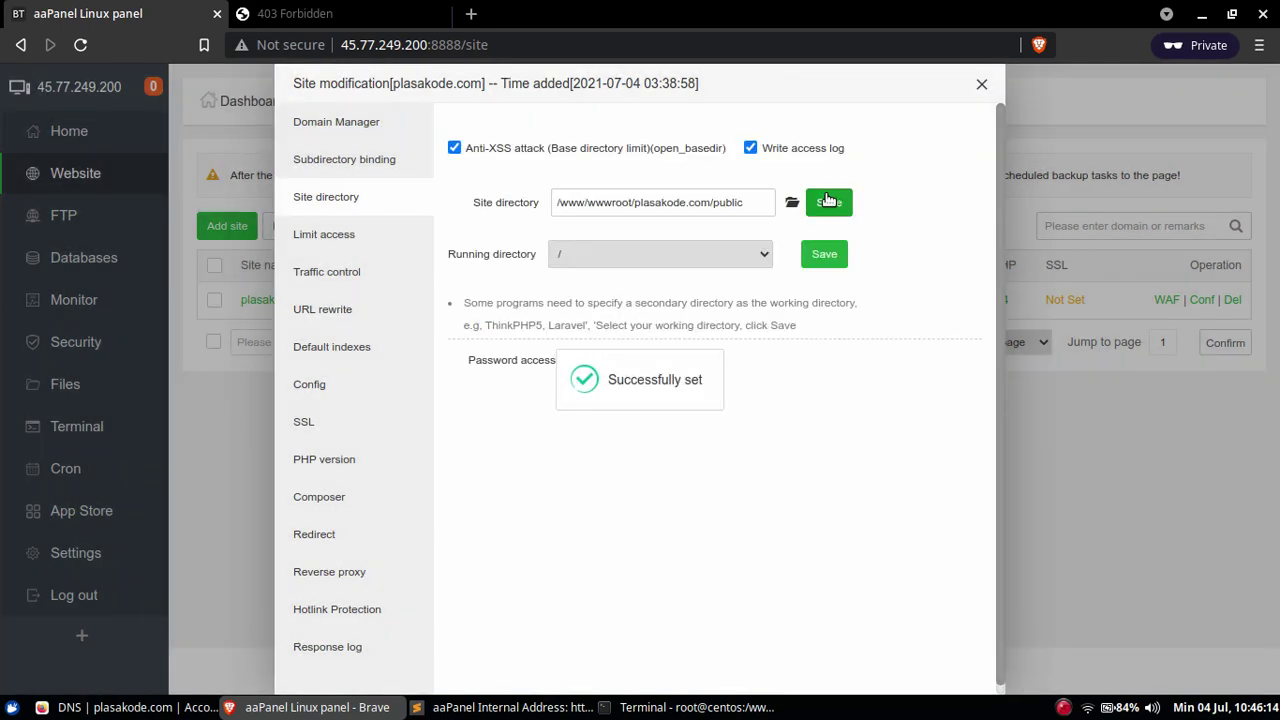
left_click(454, 148)
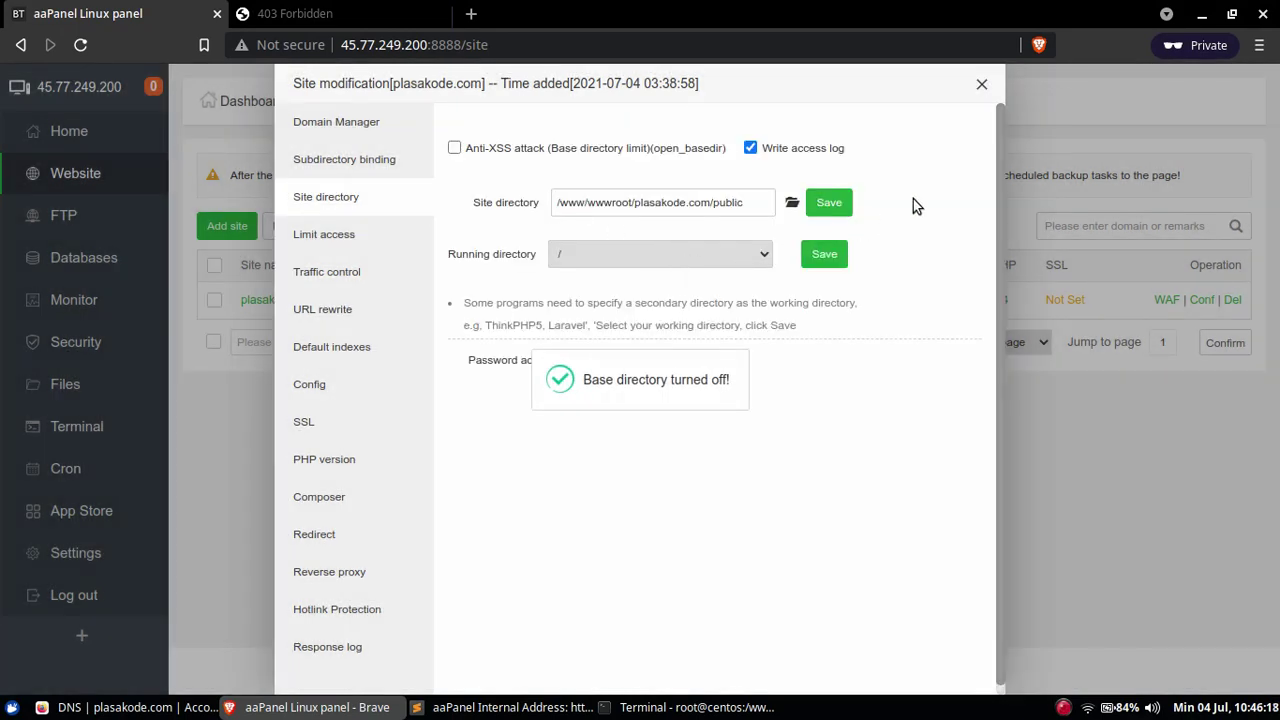
left_click(981, 86)
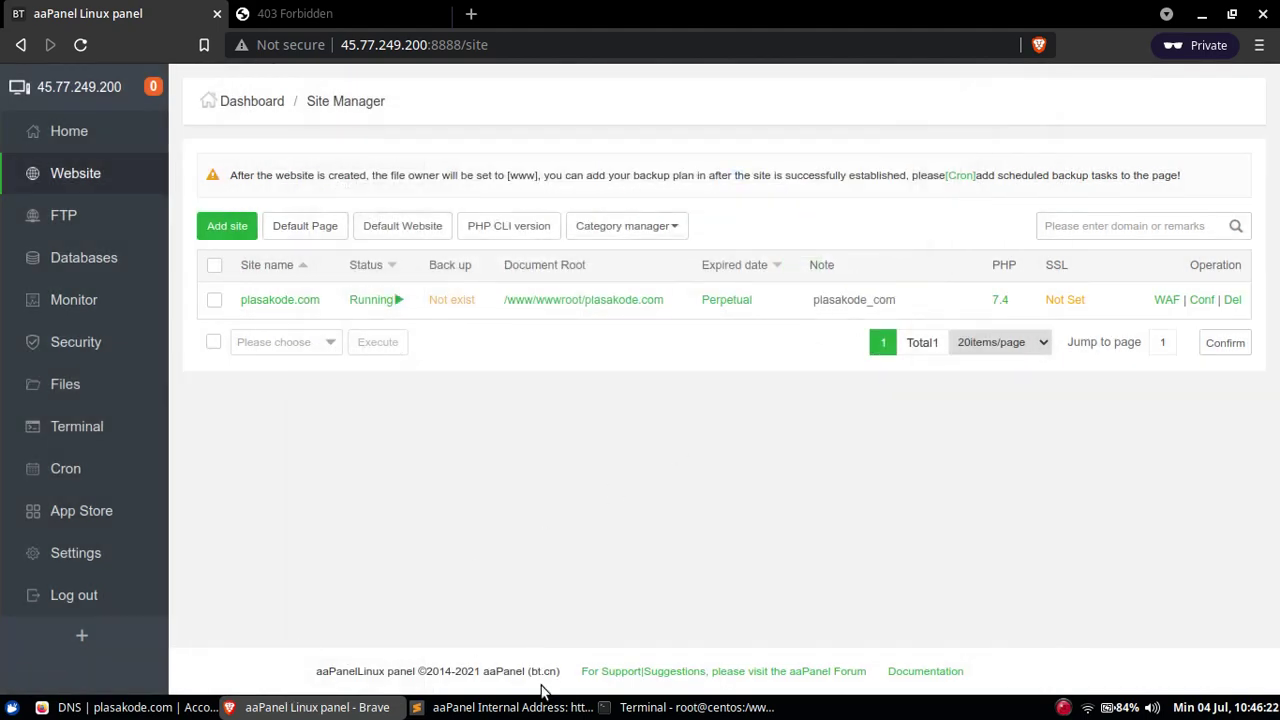
Step: Reload plasakode.com in its browser tab and look through the page
left_click(365, 16)
left_click(81, 46)
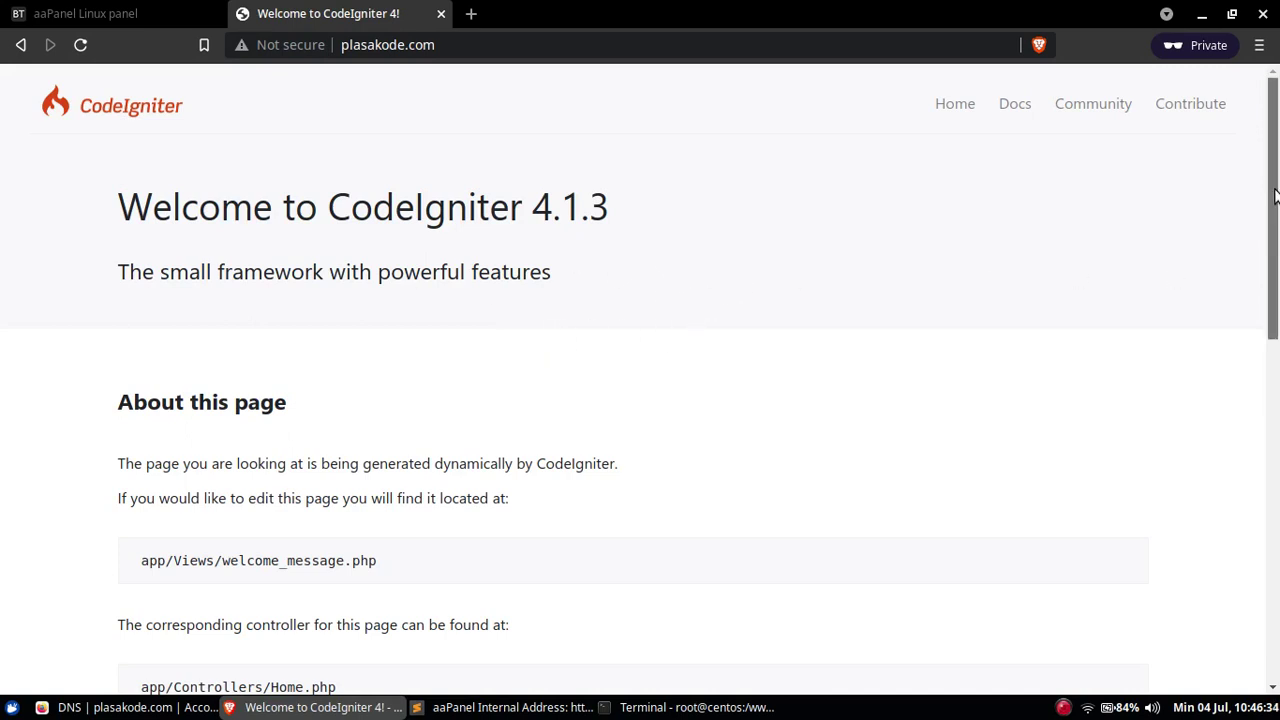
left_click_drag(1275, 200, 1277, 402)
scroll(1277, 487, "up", 7)
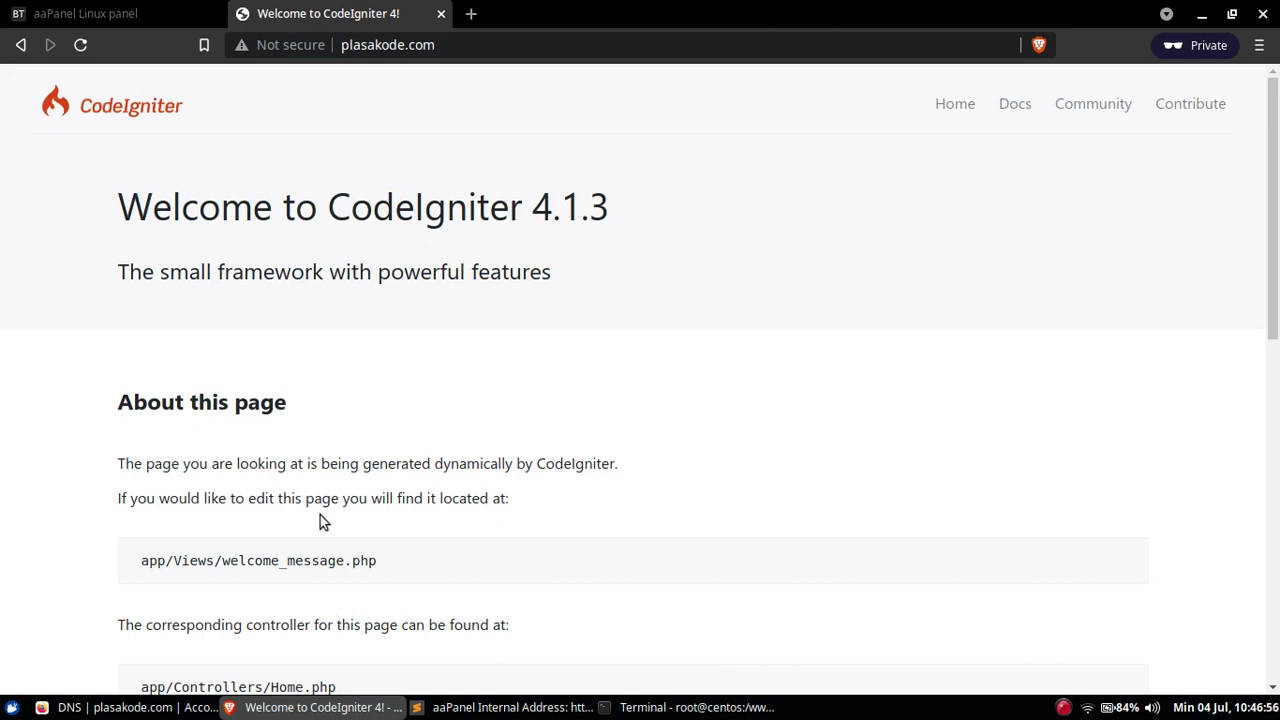
Step: Return to the aaPanel home page and review the PHP-7.4 disabled functions list, closing the settings without changes
left_click(85, 13)
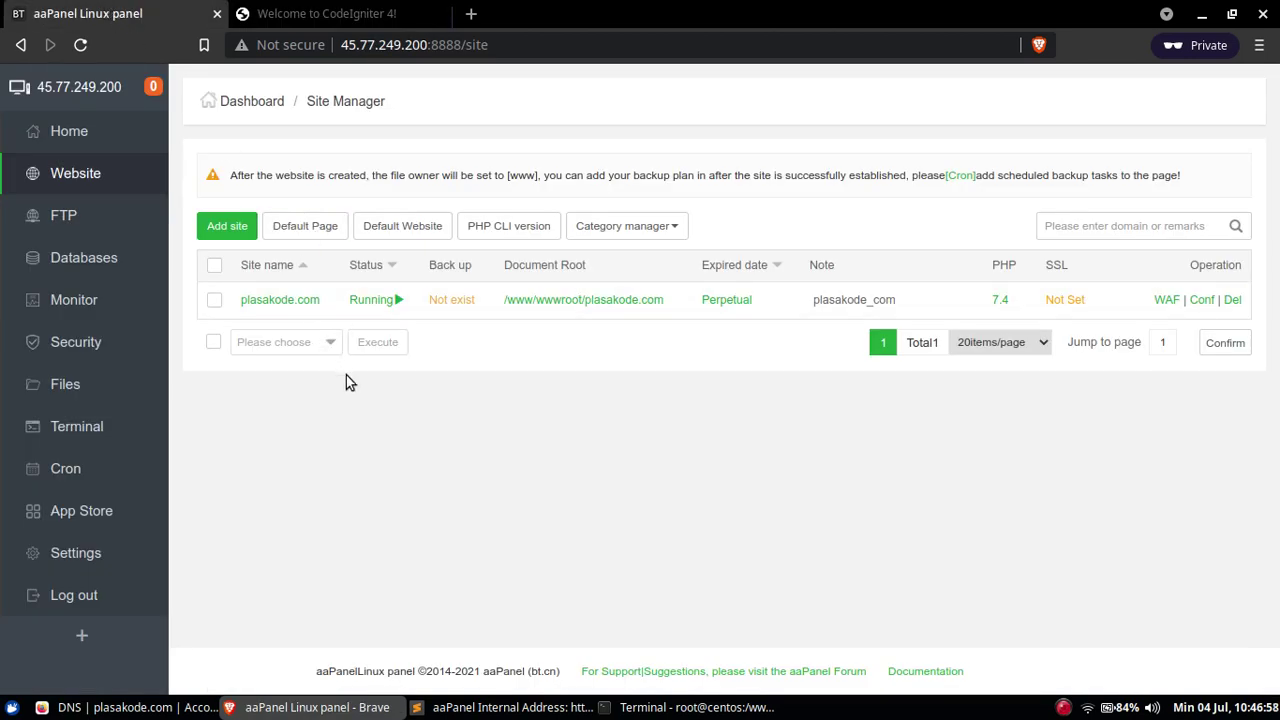
left_click(99, 128)
scroll(540, 380, "down", 4)
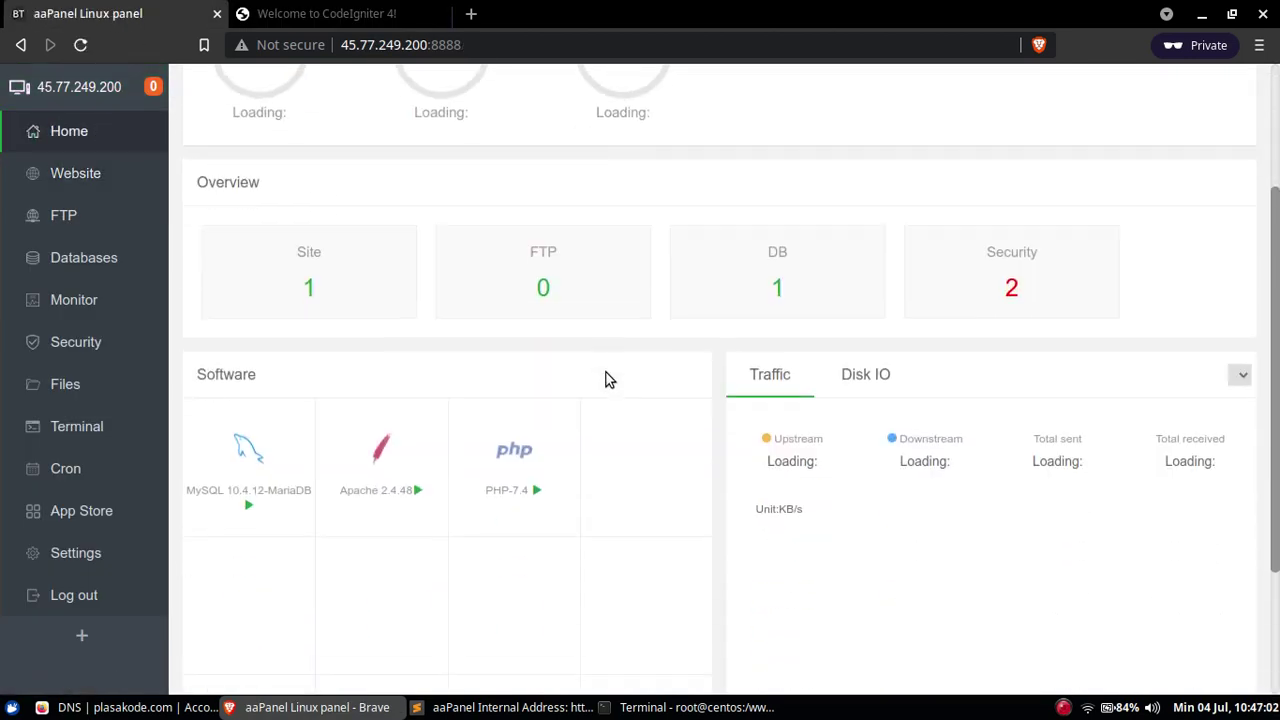
left_click(510, 428)
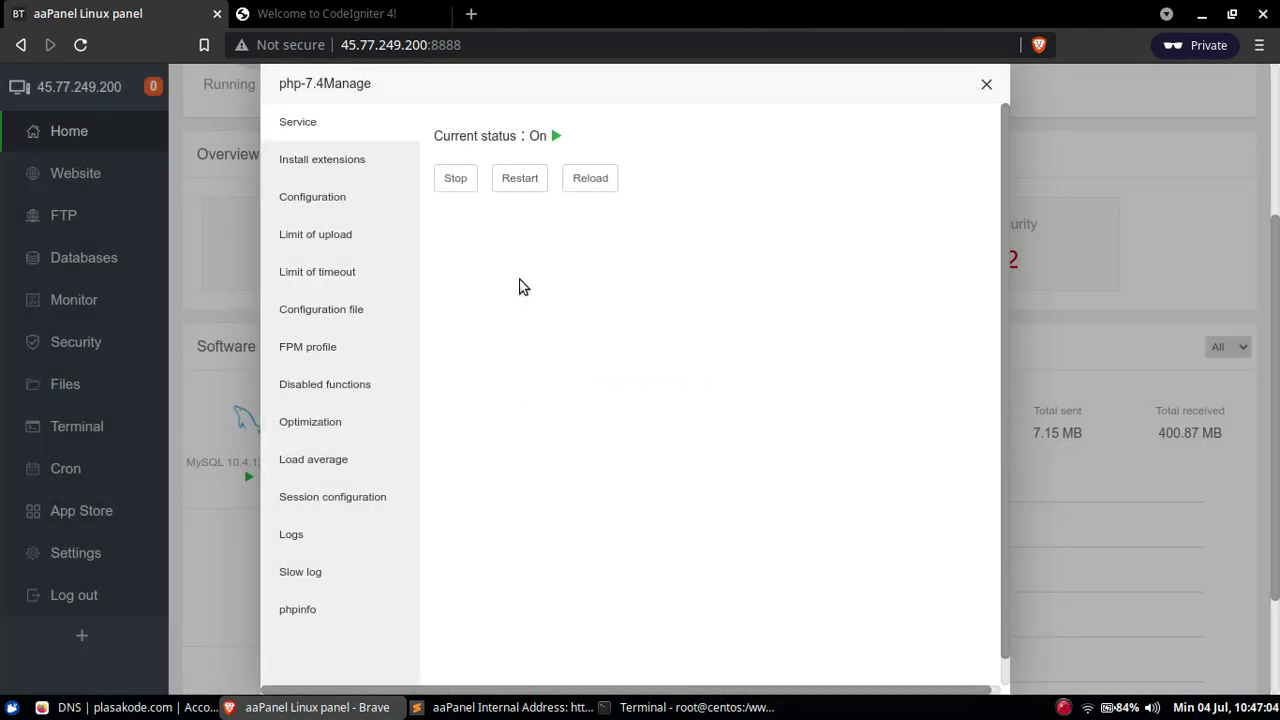
left_click(324, 386)
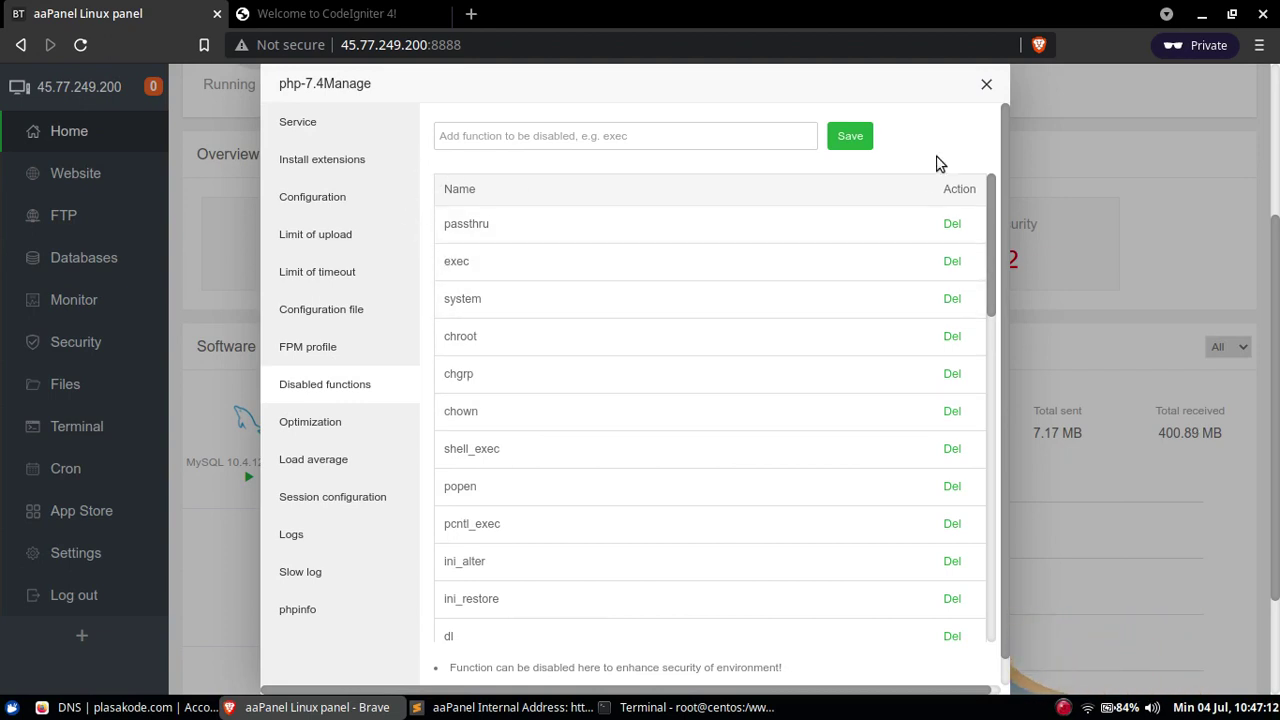
left_click(987, 86)
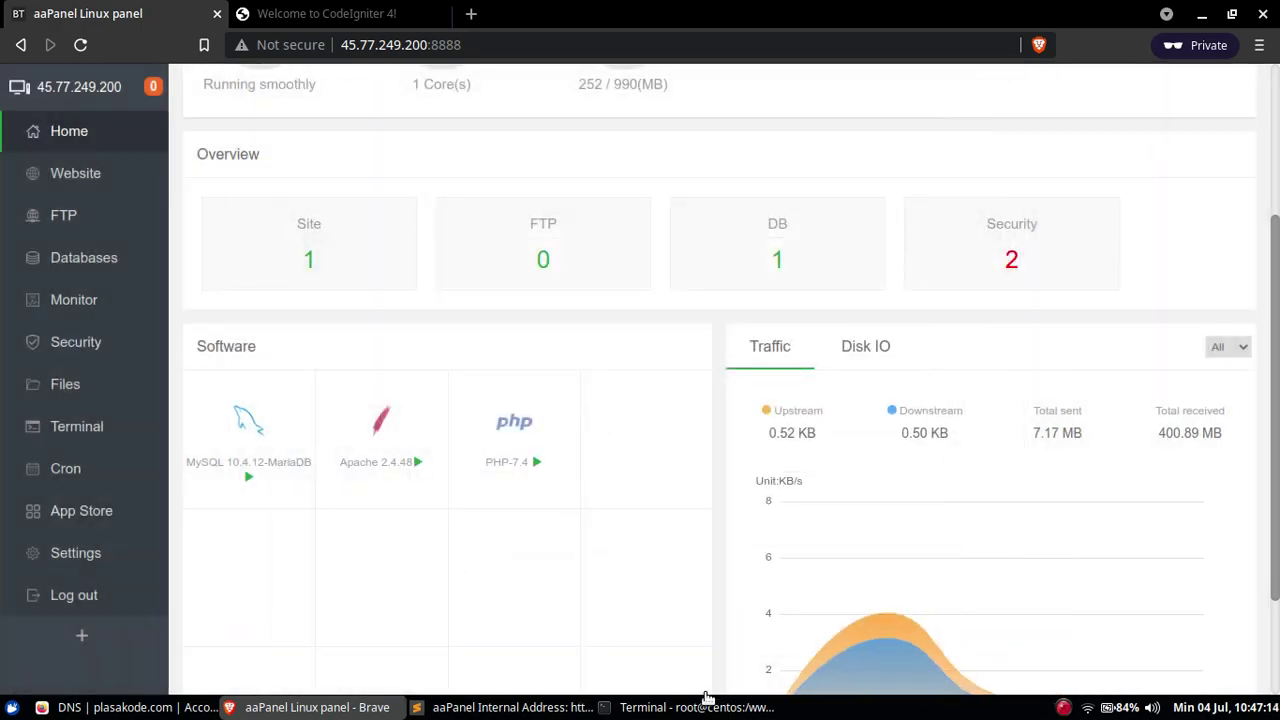
Step: Switch to the terminal to review the chown command and file listing, and return to the aaPanel overview in Brave
left_click(697, 707)
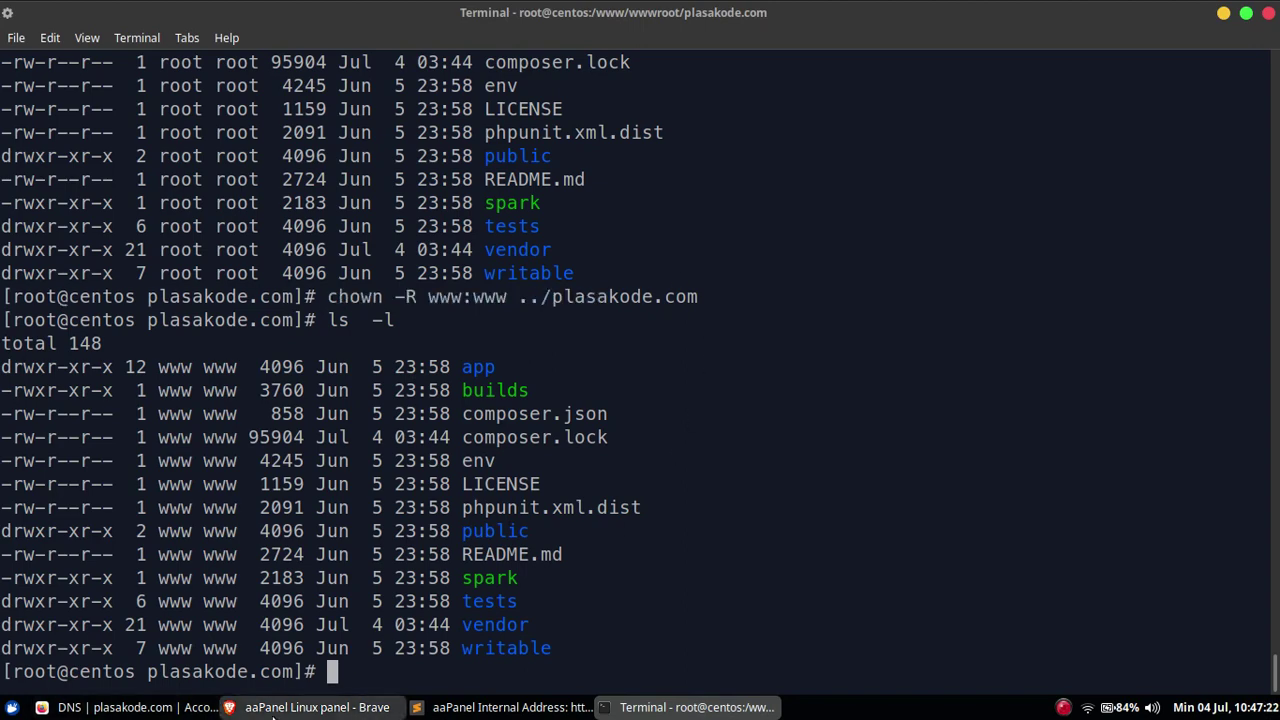
left_click(278, 708)
scroll(394, 560, "up", 3)
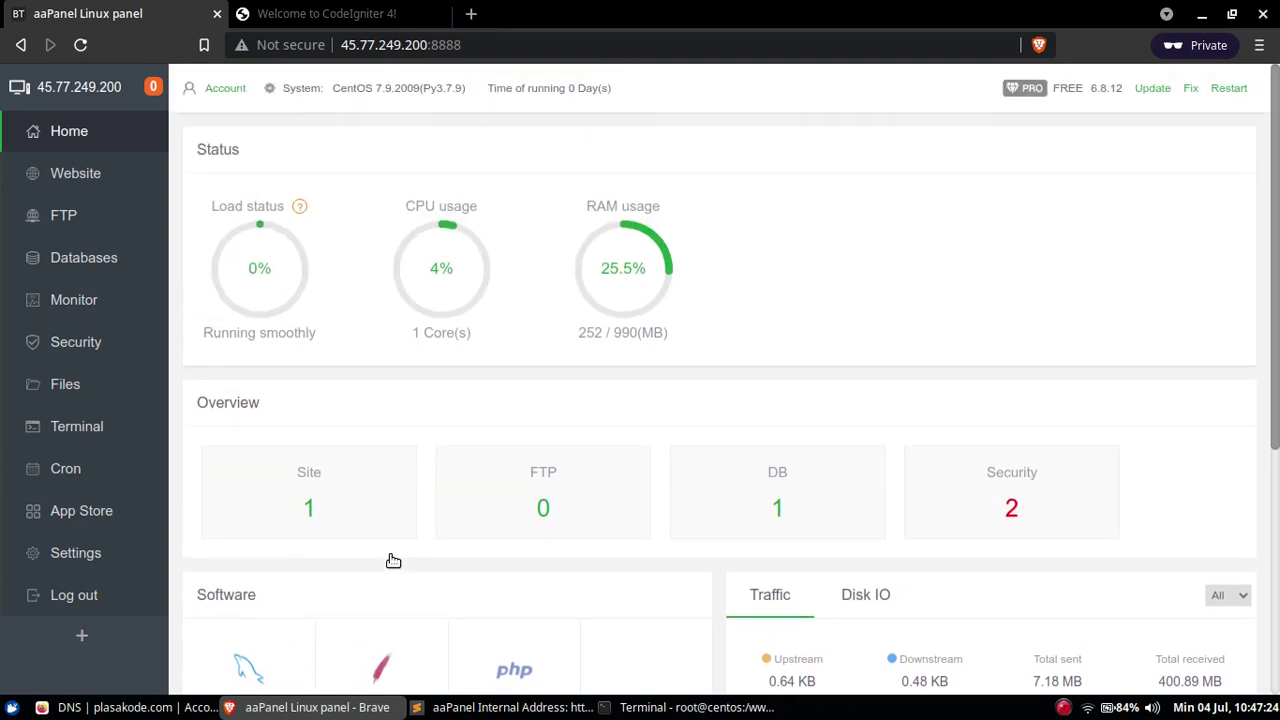